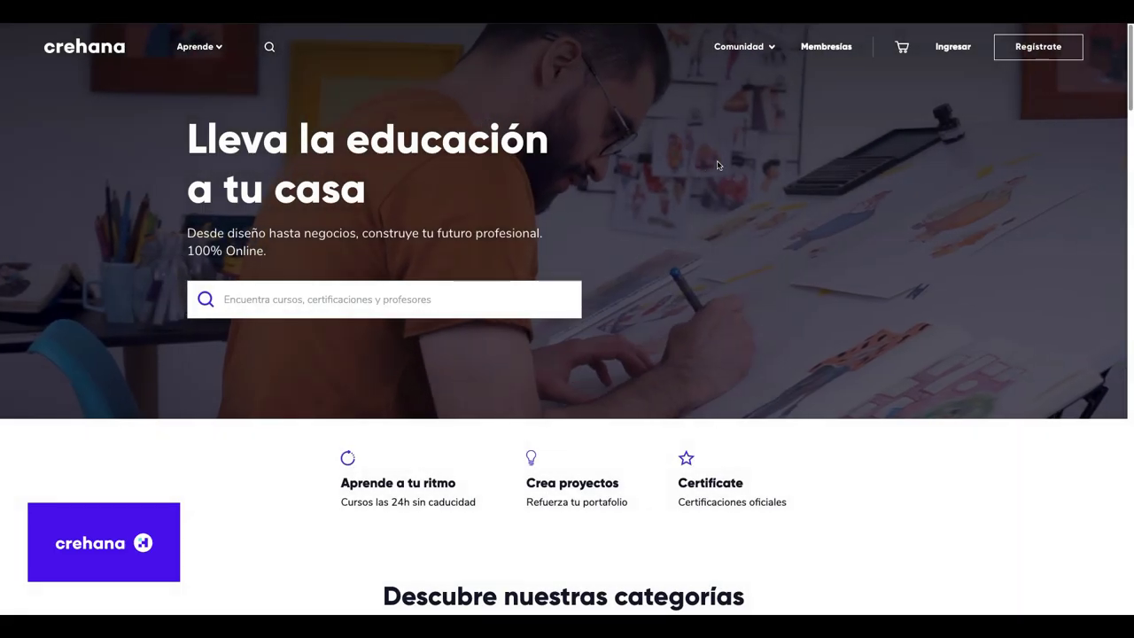
# Scroll the Crehana homepage down to 'Descubre nuestras categorías' and the Ilustración y Dibujo course cards.
pyautogui.scroll(-1, 718, 166)
pyautogui.scroll(-1, 718, 166)
pyautogui.scroll(-1, 717, 166)
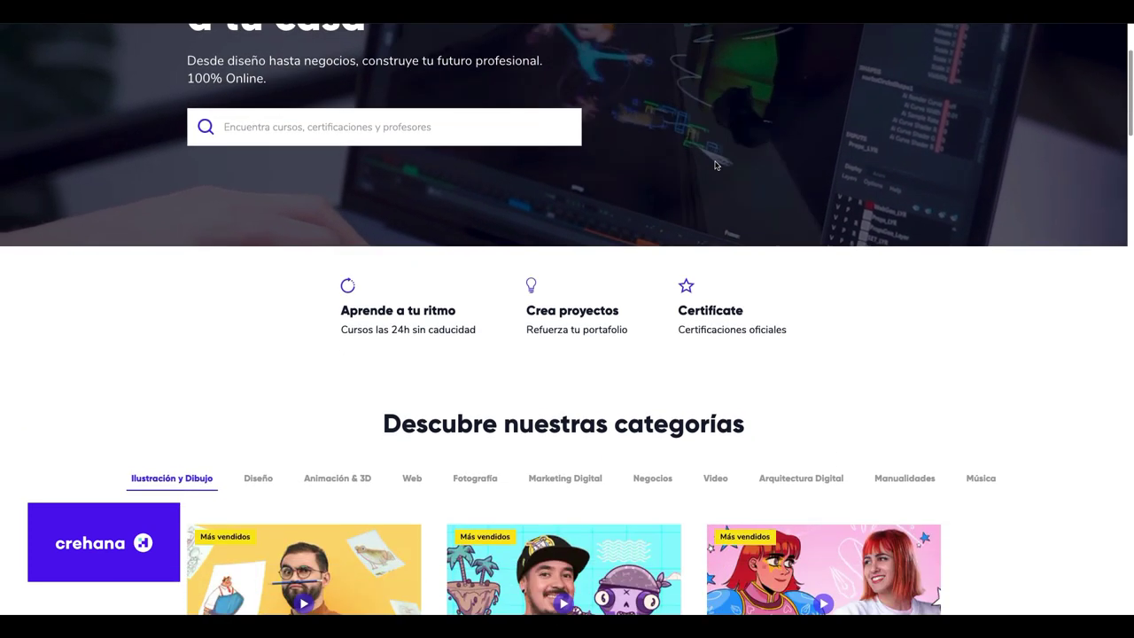
pyautogui.scroll(-1, 717, 166)
pyautogui.scroll(-1, 720, 164)
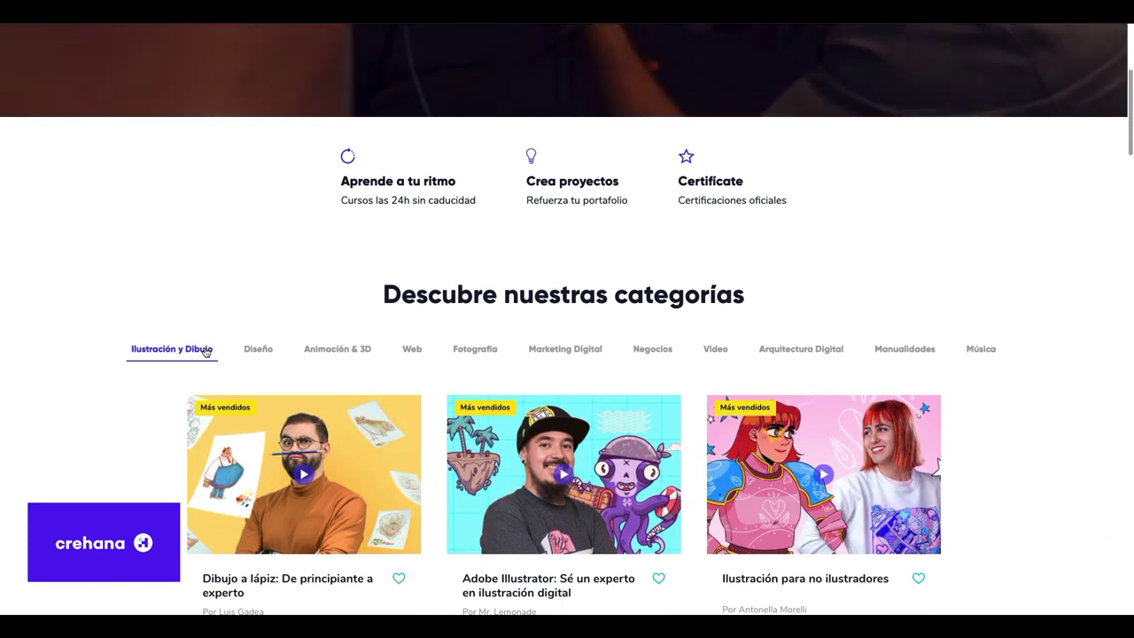
pyautogui.scroll(-2, 208, 387)
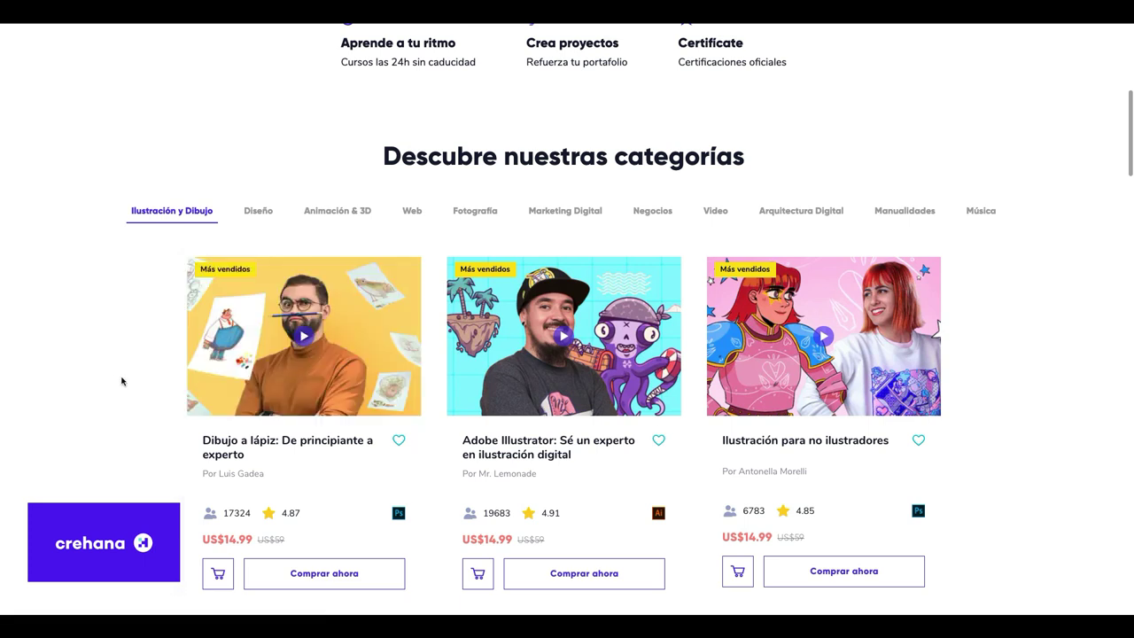
pyautogui.scroll(-1, 121, 381)
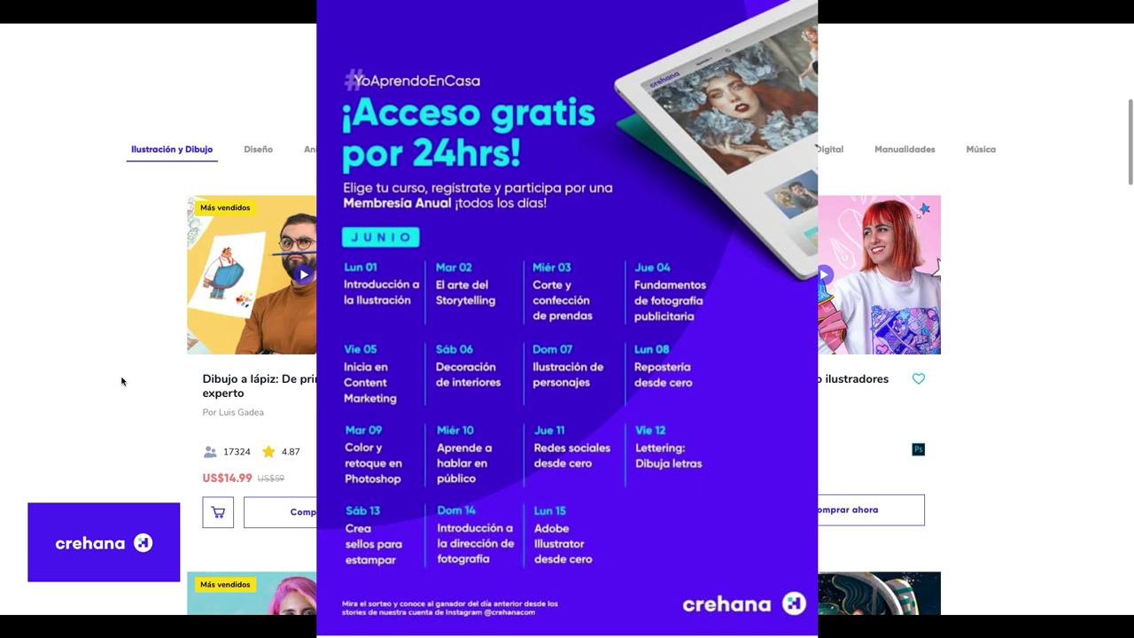
pyautogui.scroll(-1, 122, 381)
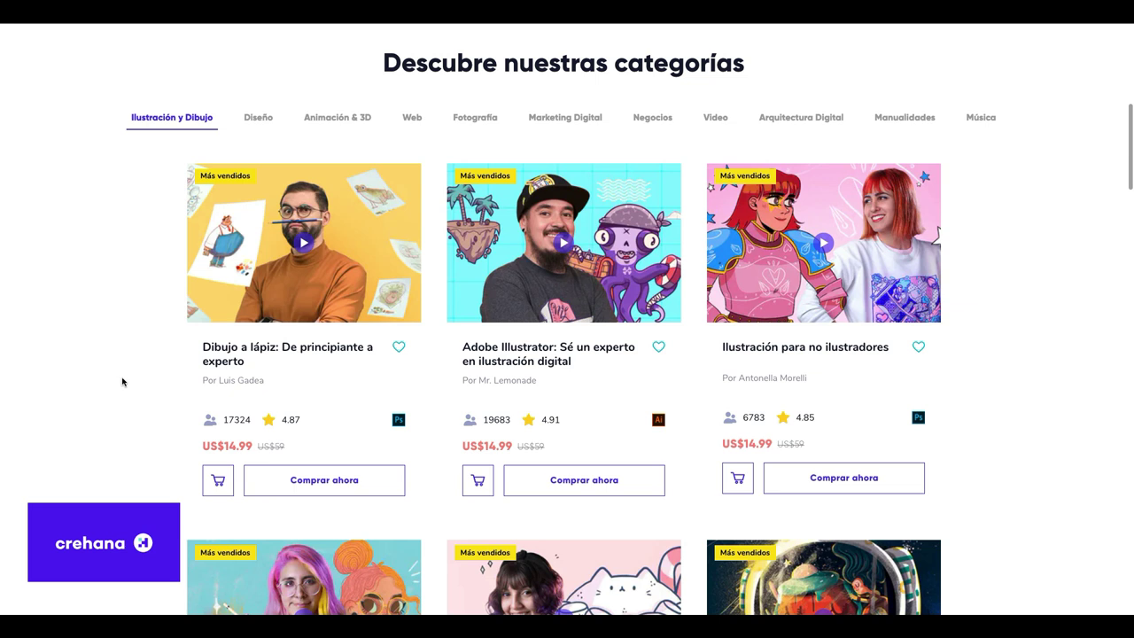
pyautogui.scroll(-1, 122, 381)
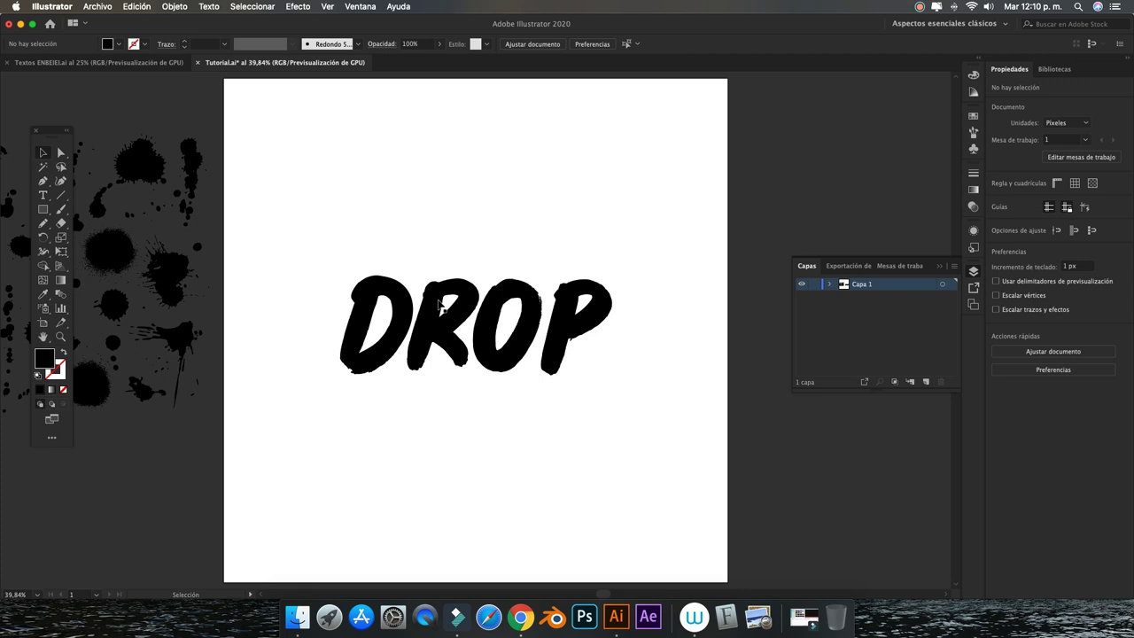
pyautogui.click(446, 322)
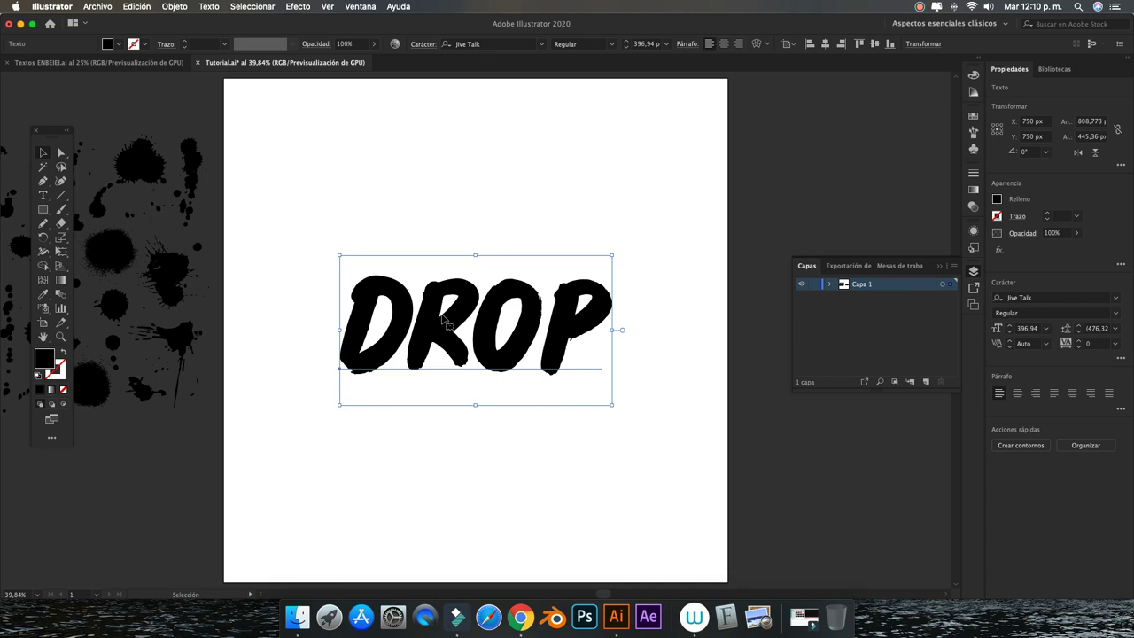
pyautogui.hscroll(-5, 425, 228)
pyautogui.hscroll(-3, 425, 228)
pyautogui.hscroll(-3, 424, 228)
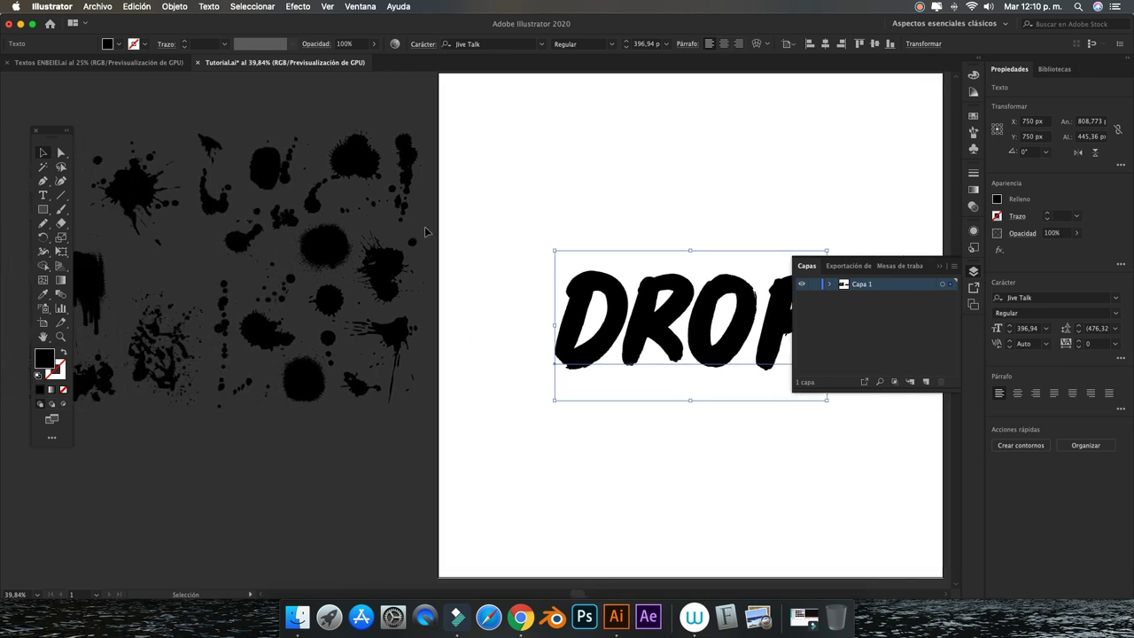
pyautogui.hscroll(-3, 424, 232)
pyautogui.hscroll(-2, 425, 232)
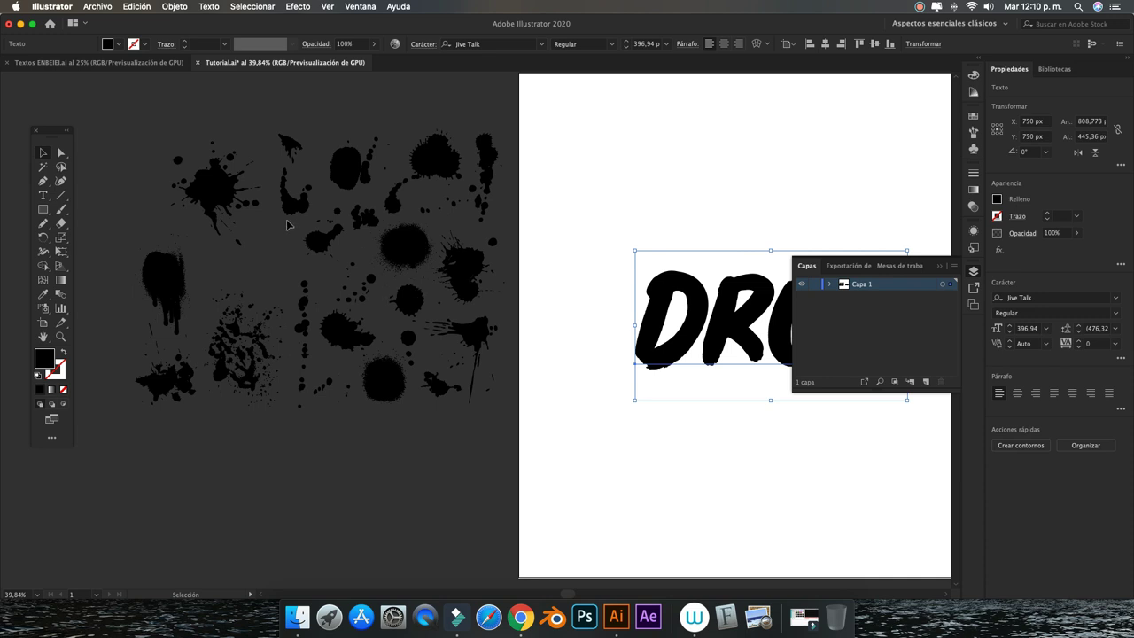
pyautogui.click(247, 130)
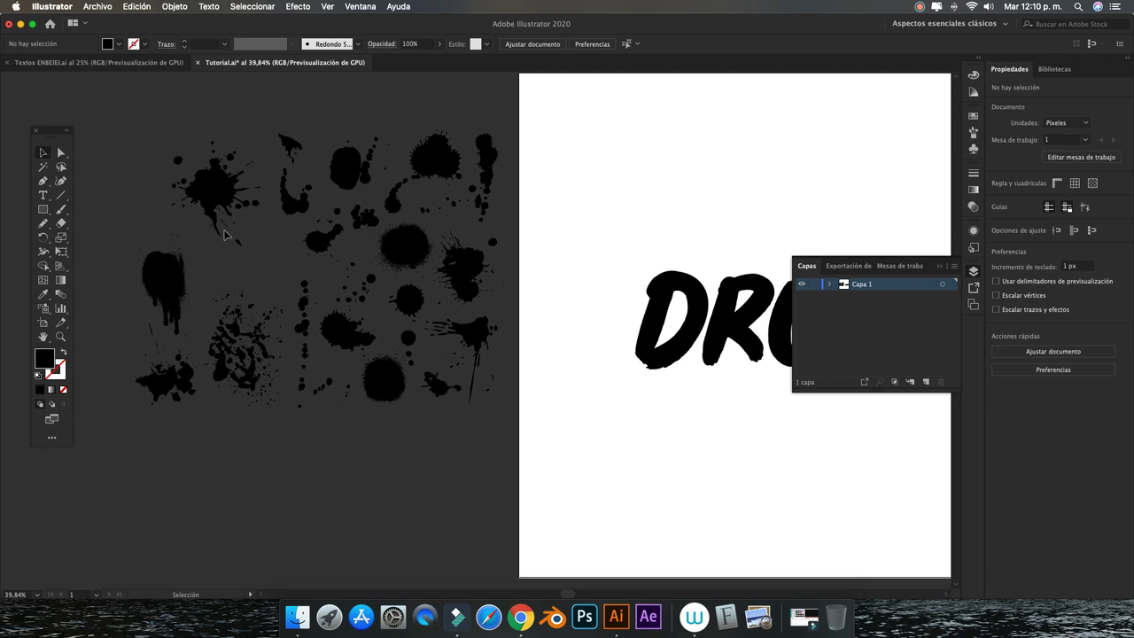
pyautogui.hscroll(1, 235, 241)
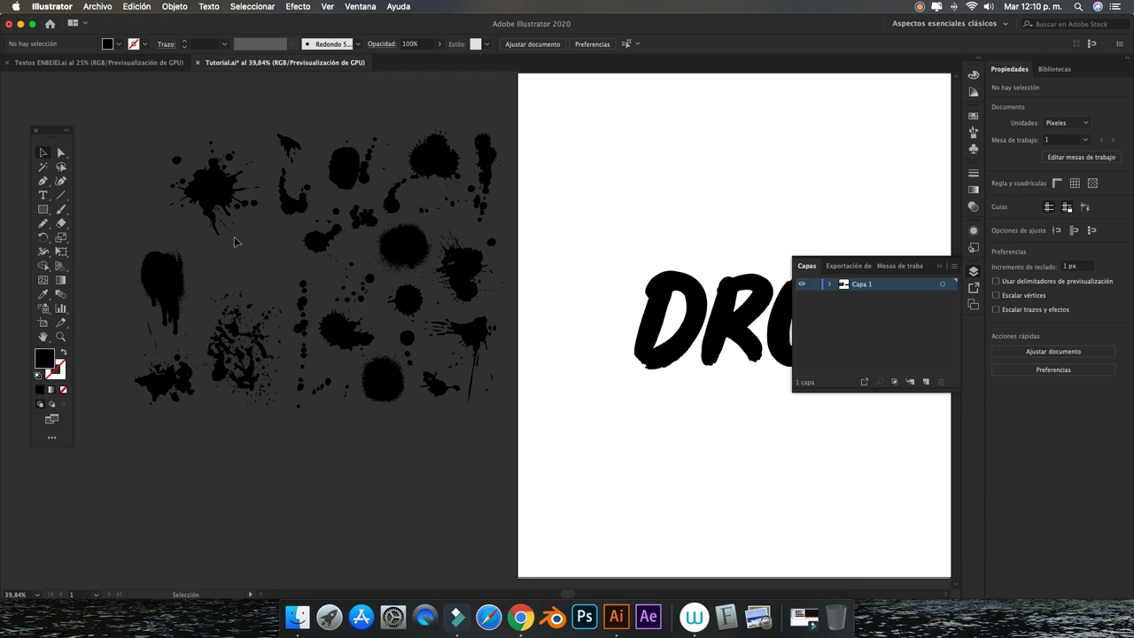
pyautogui.hscroll(5, 273, 240)
pyautogui.hscroll(3, 273, 240)
pyautogui.hscroll(3, 273, 240)
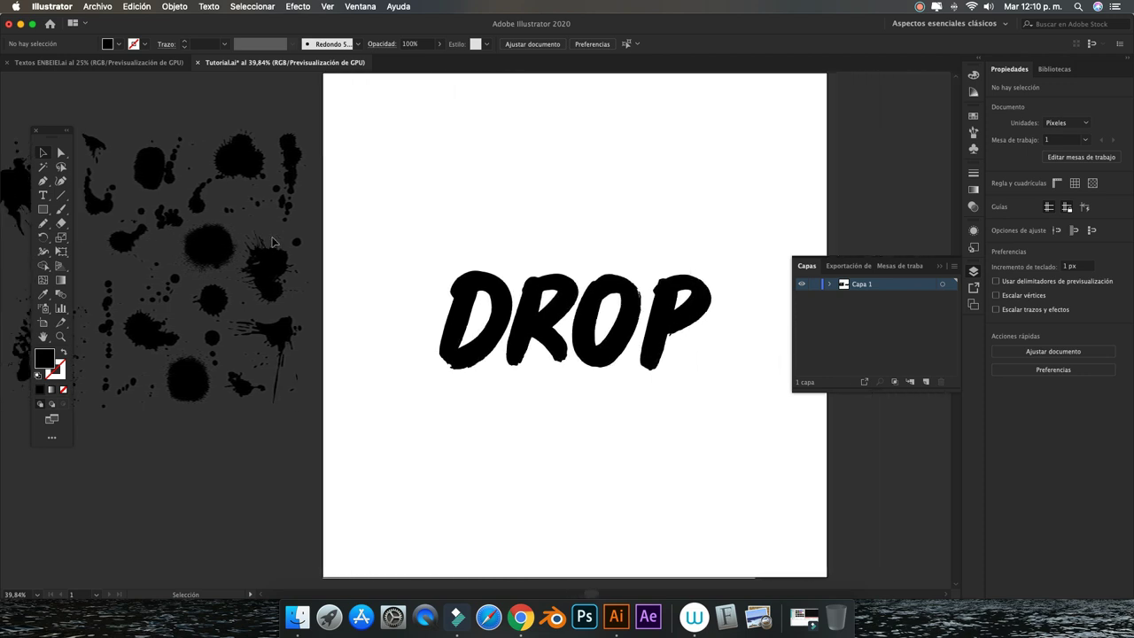
pyautogui.hscroll(2, 273, 241)
pyautogui.click(456, 289)
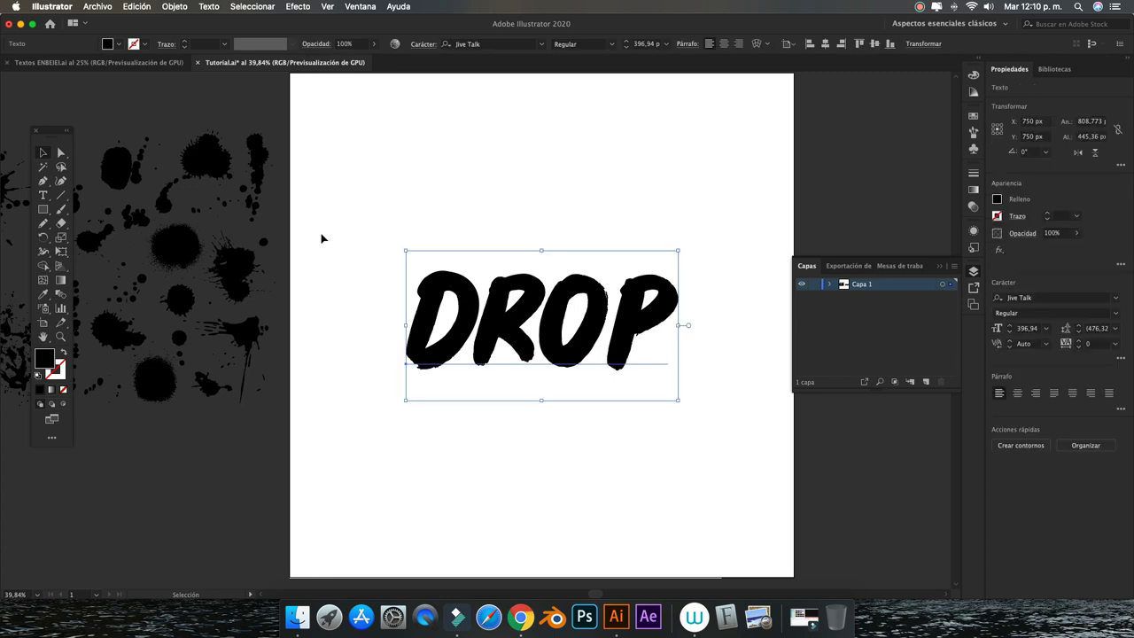
pyautogui.click(408, 197)
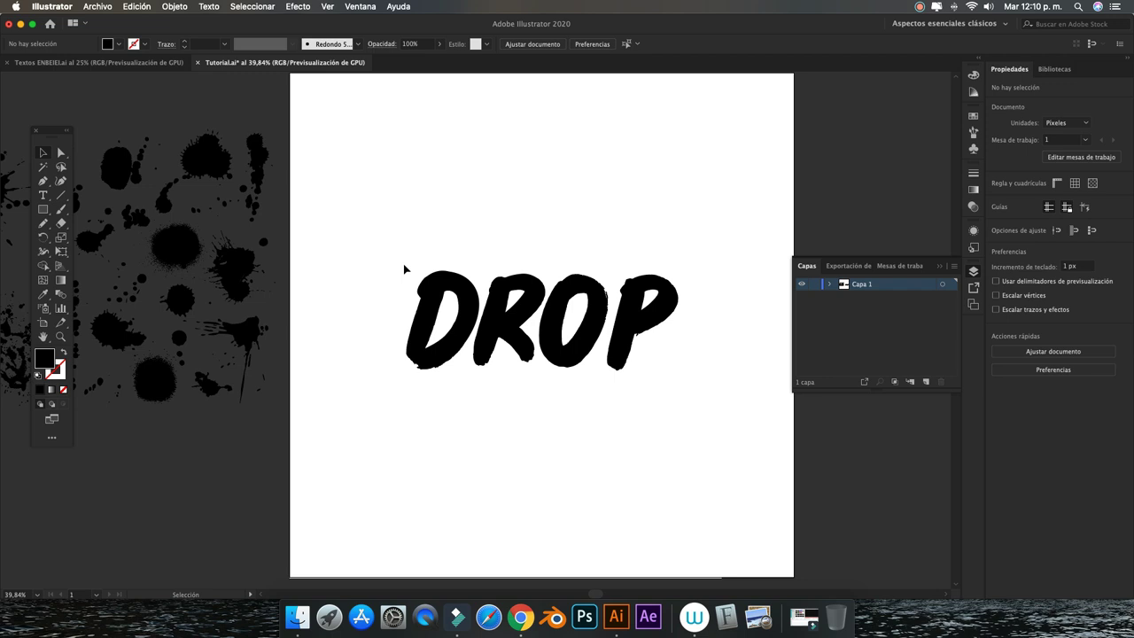
# Convert the DROP text to outlined shapes with Crear contornos, then deselect it.
pyautogui.click(430, 276)
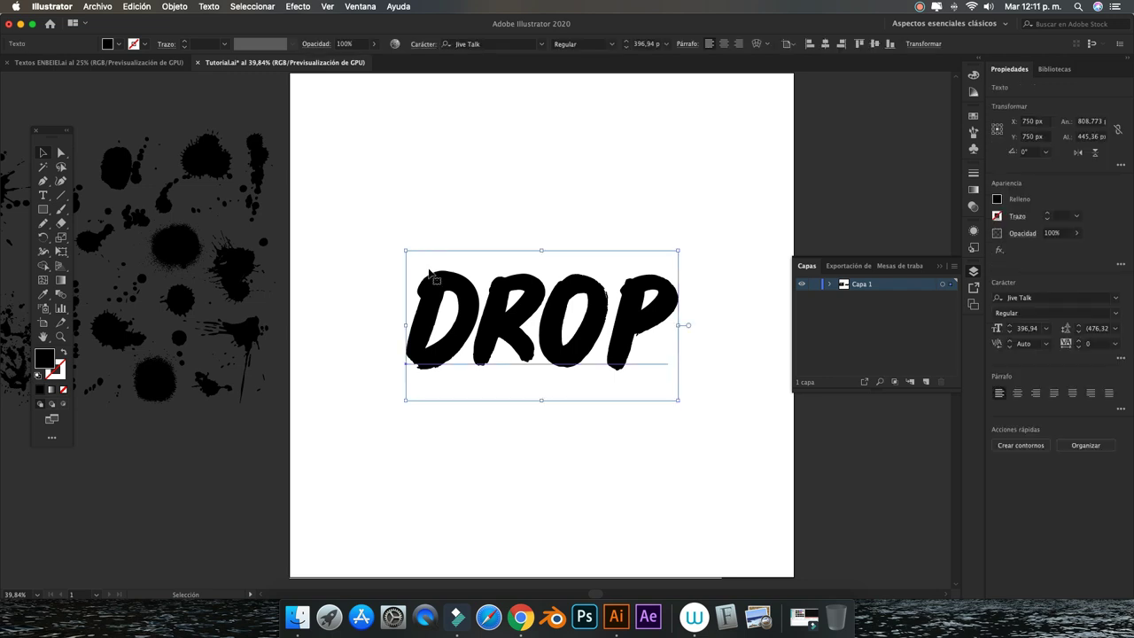
pyautogui.press('a')
pyautogui.hscroll(2, 429, 273)
pyautogui.press('v')
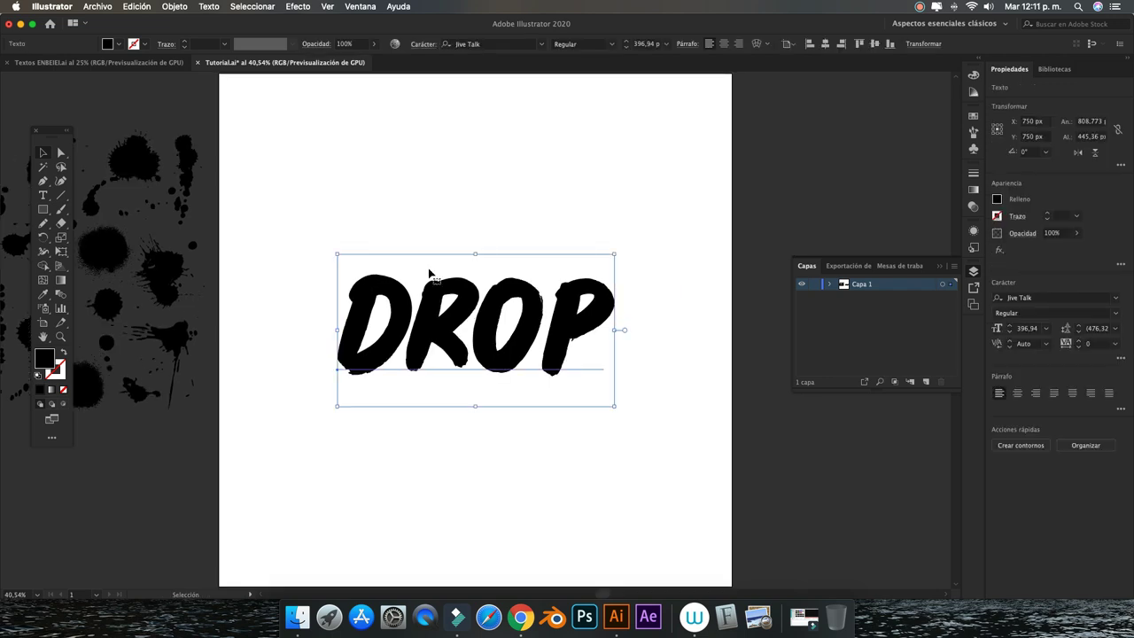
pyautogui.rightClick(470, 291)
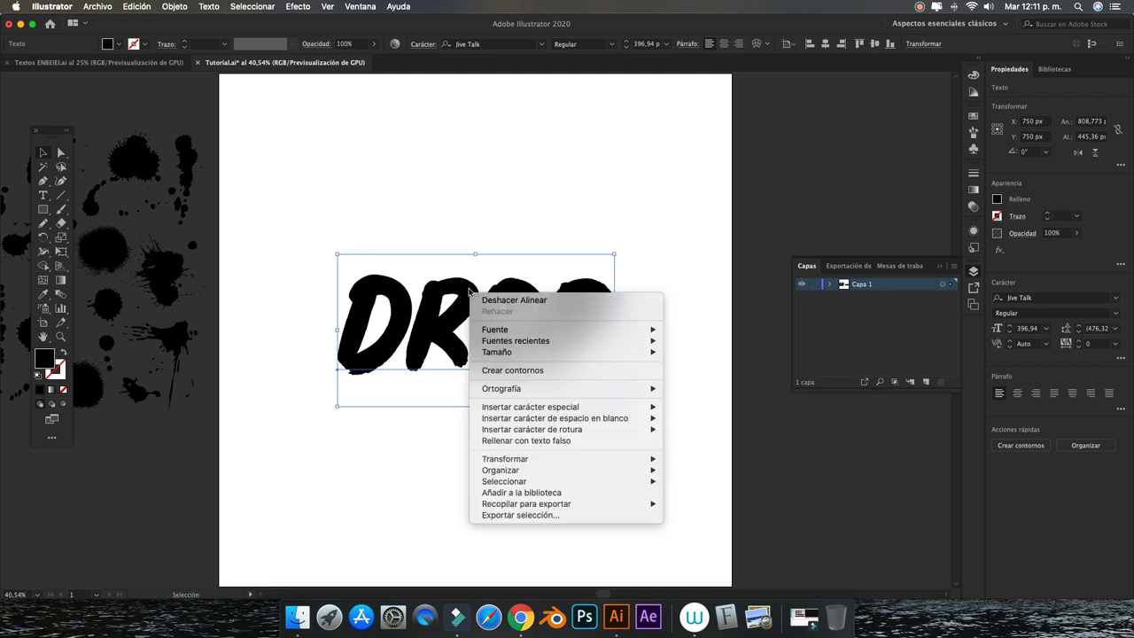
pyautogui.click(512, 370)
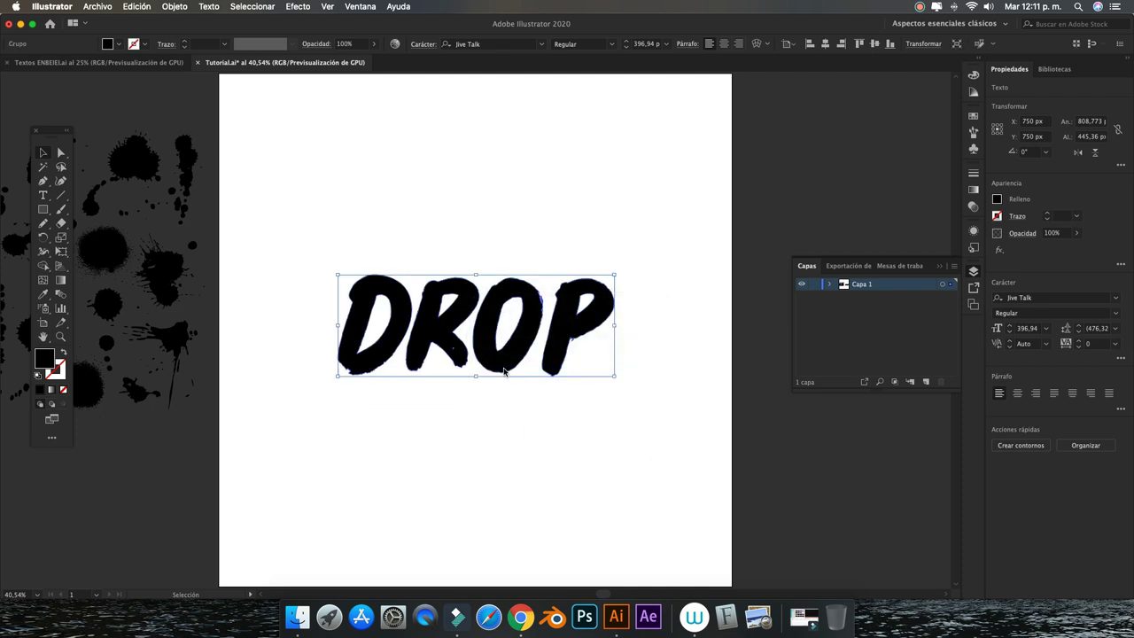
pyautogui.click(550, 203)
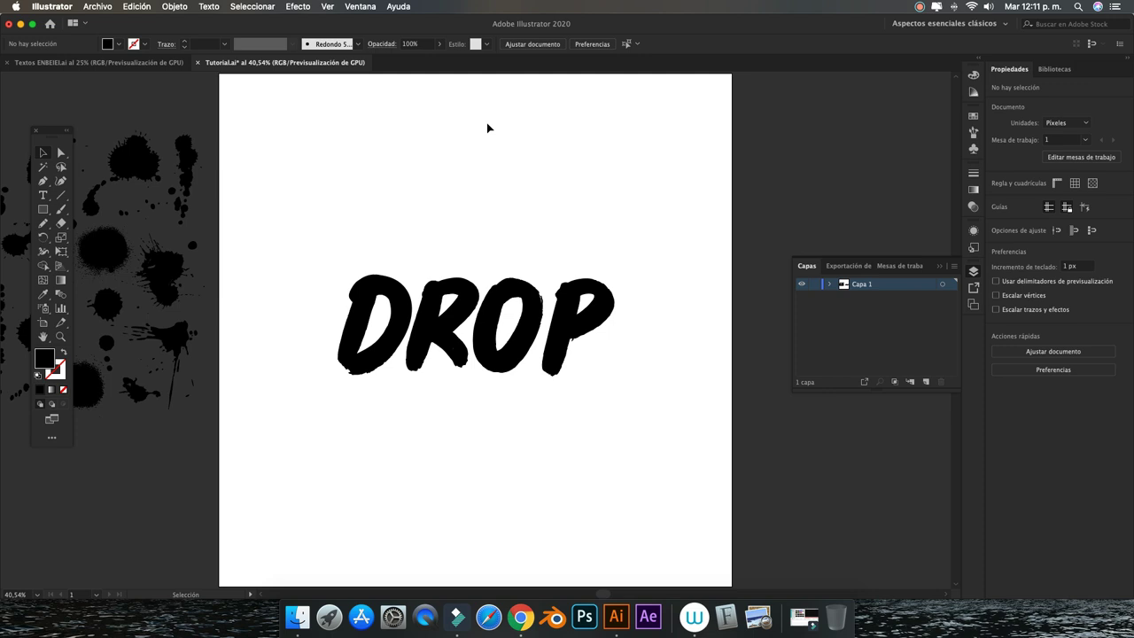
pyautogui.click(370, 7)
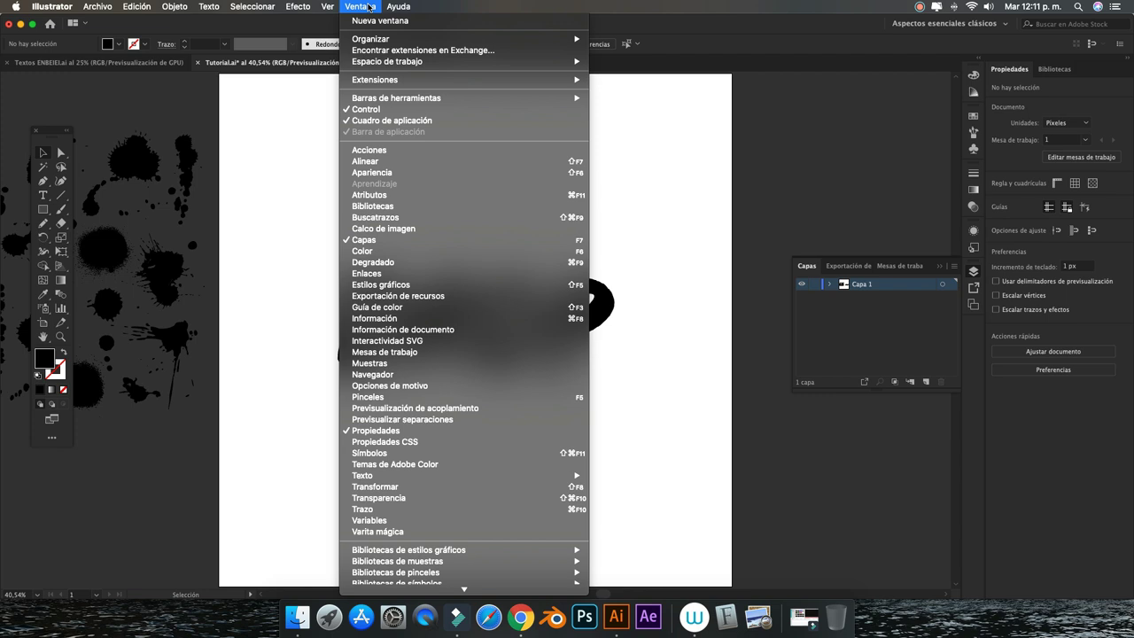
pyautogui.moveTo(387, 61)
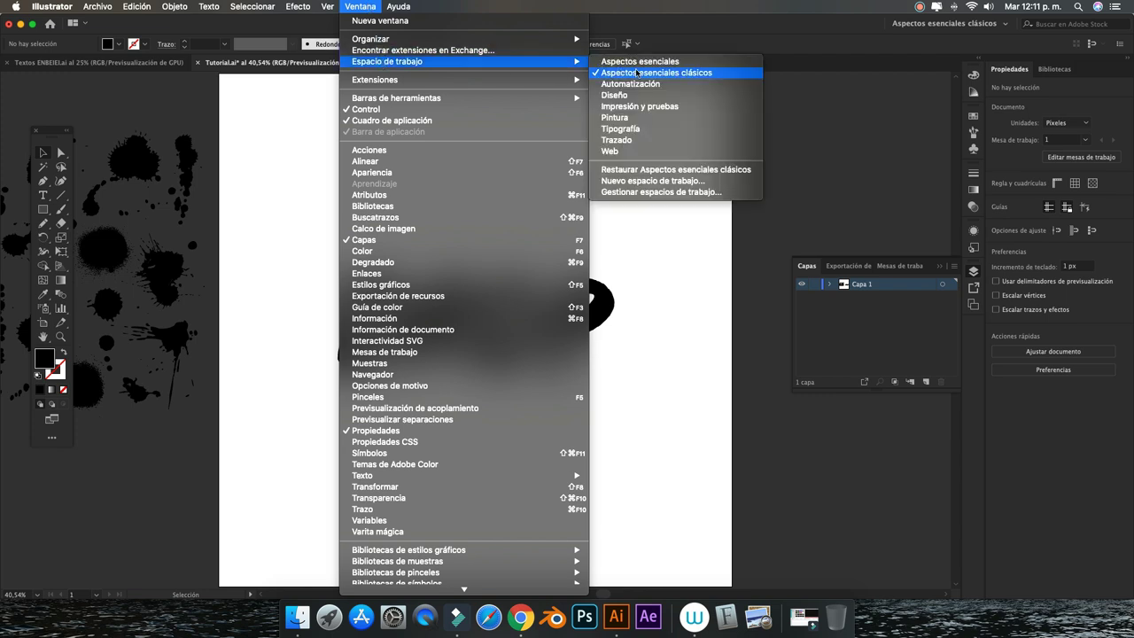
pyautogui.click(266, 119)
pyautogui.click(327, 6)
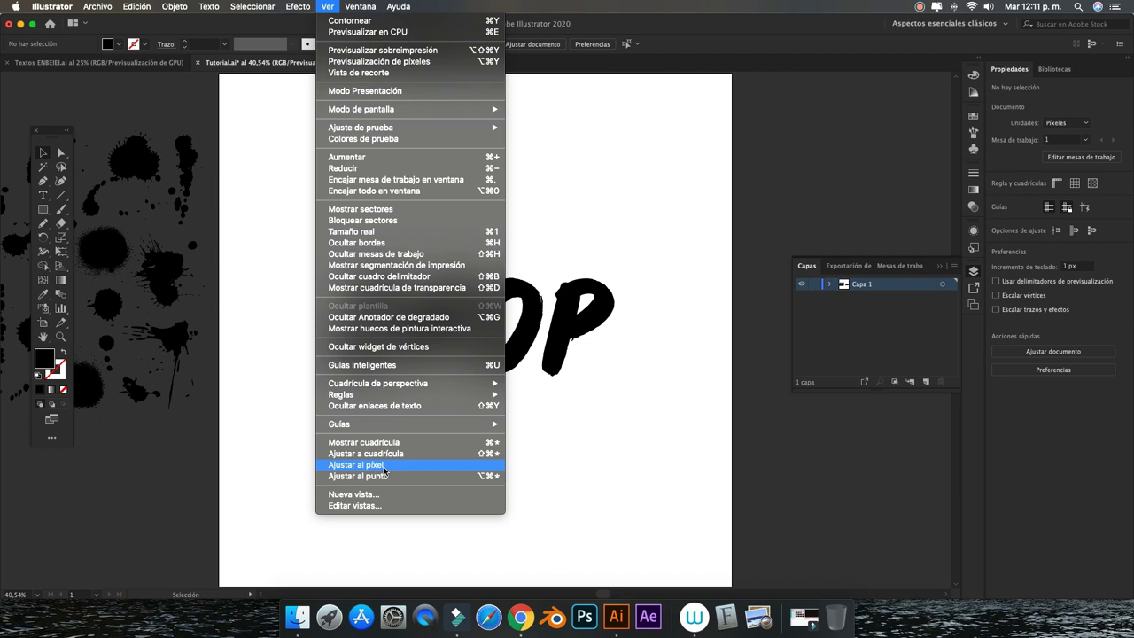
pyautogui.click(580, 257)
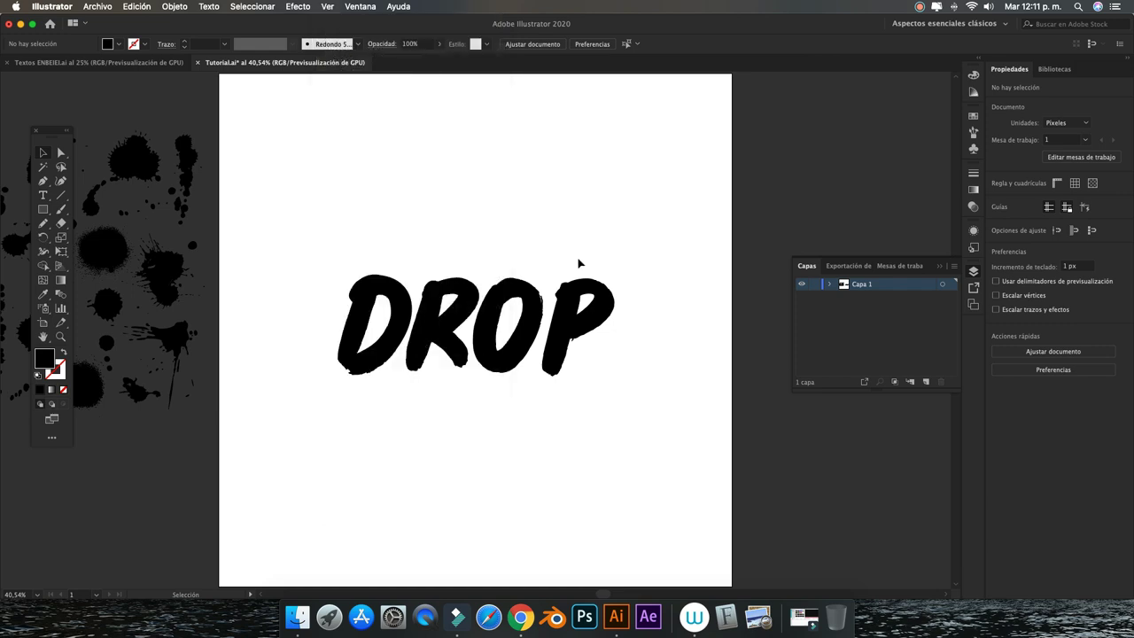
pyautogui.click(360, 7)
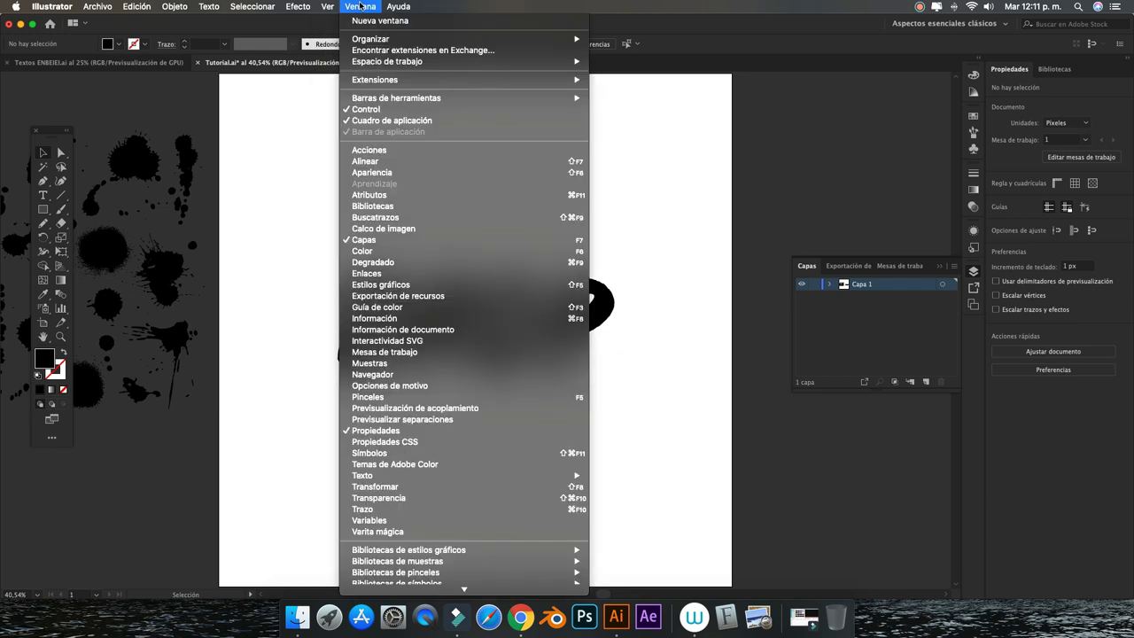
pyautogui.moveTo(396, 98)
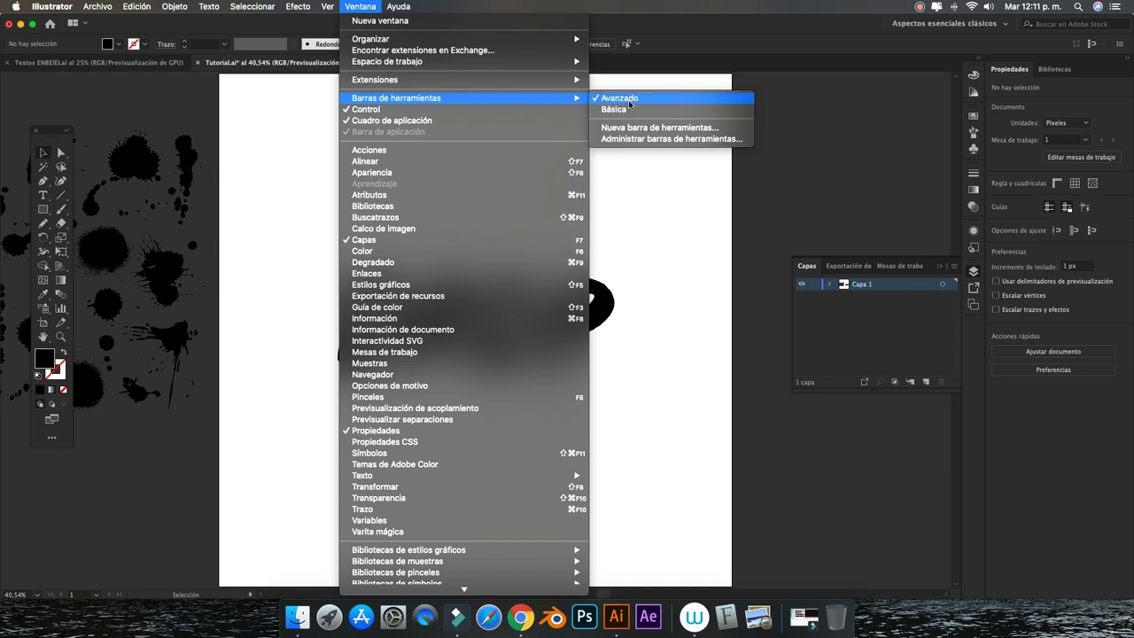
pyautogui.click(61, 155)
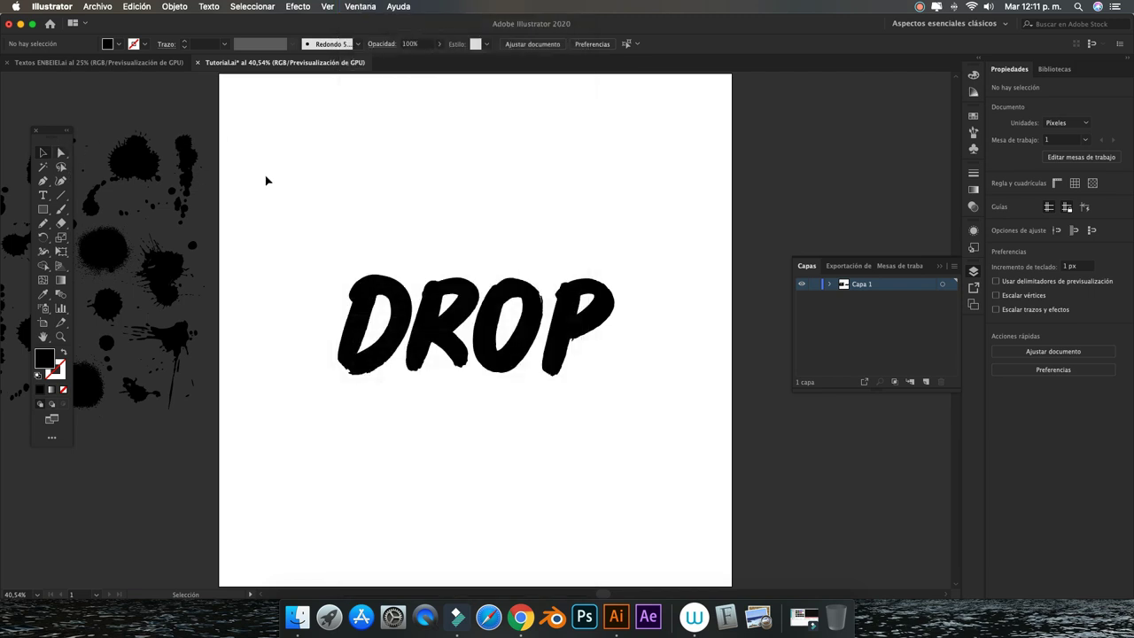
# Ungroup the DROP letters, then enlarge the D and nudge it two steps right.
pyautogui.click(397, 326)
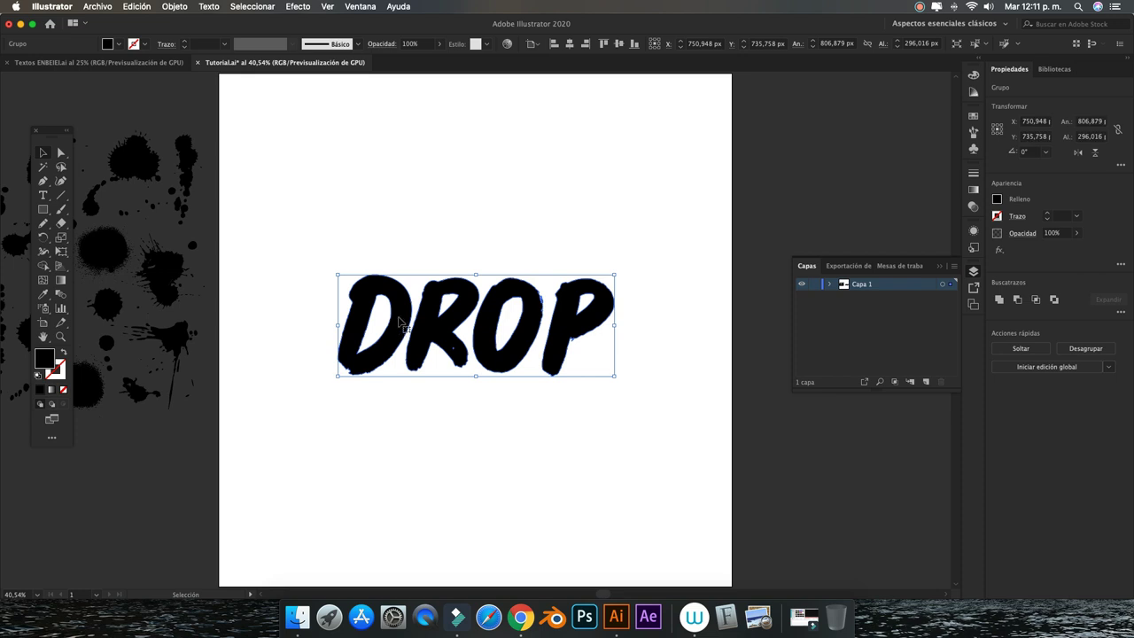
pyautogui.rightClick(399, 309)
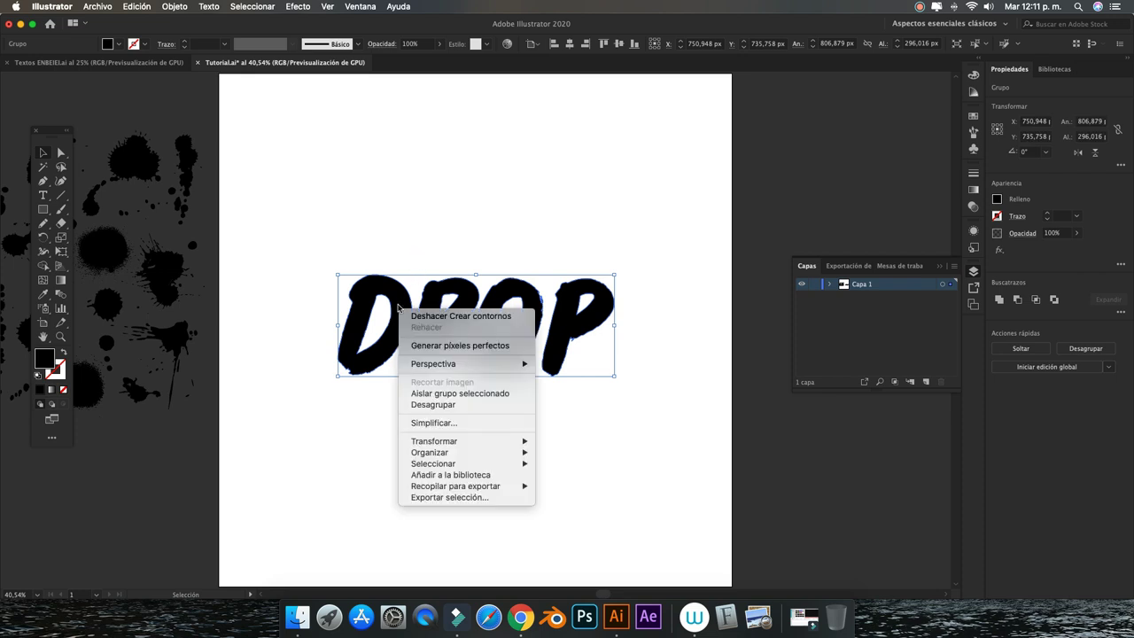
pyautogui.click(425, 405)
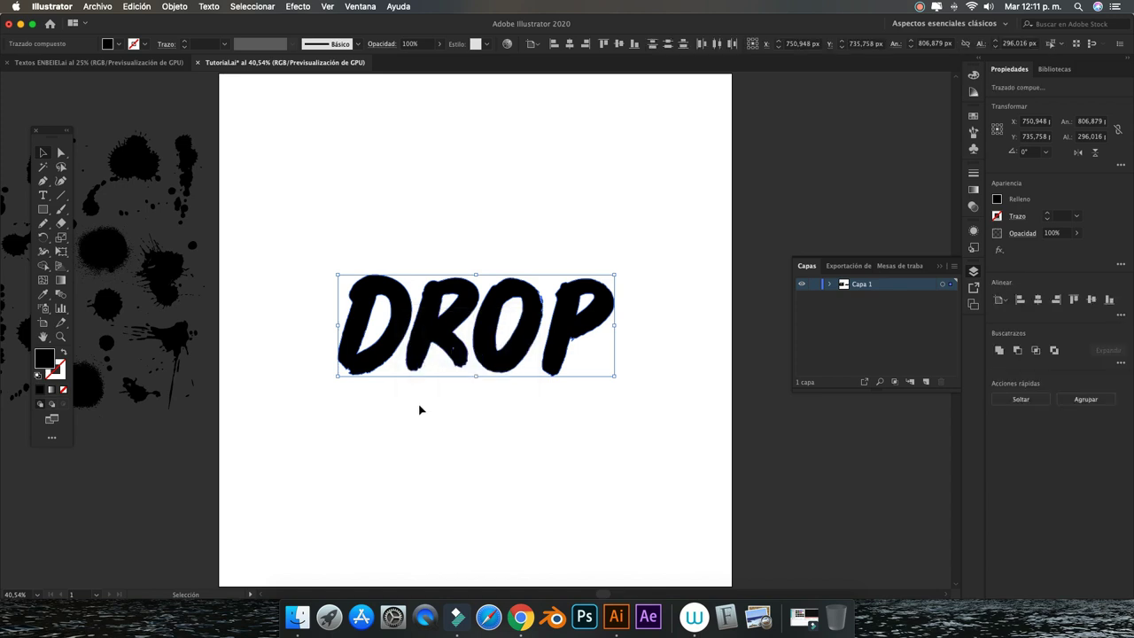
pyautogui.click(390, 354)
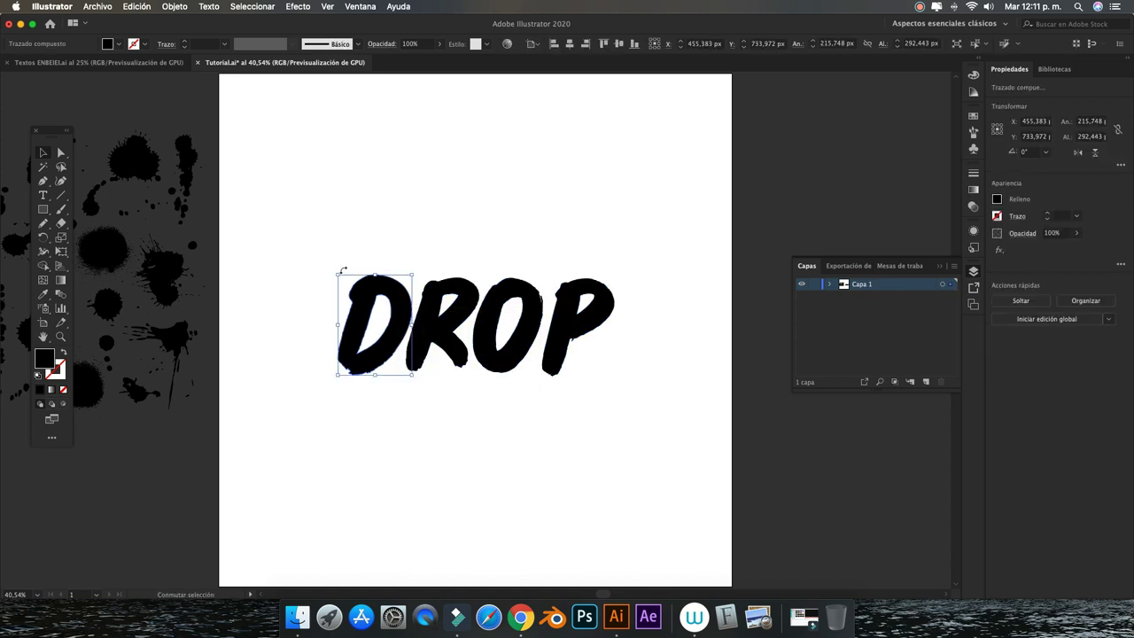
pyautogui.moveTo(334, 272); pyautogui.dragTo(322, 256)
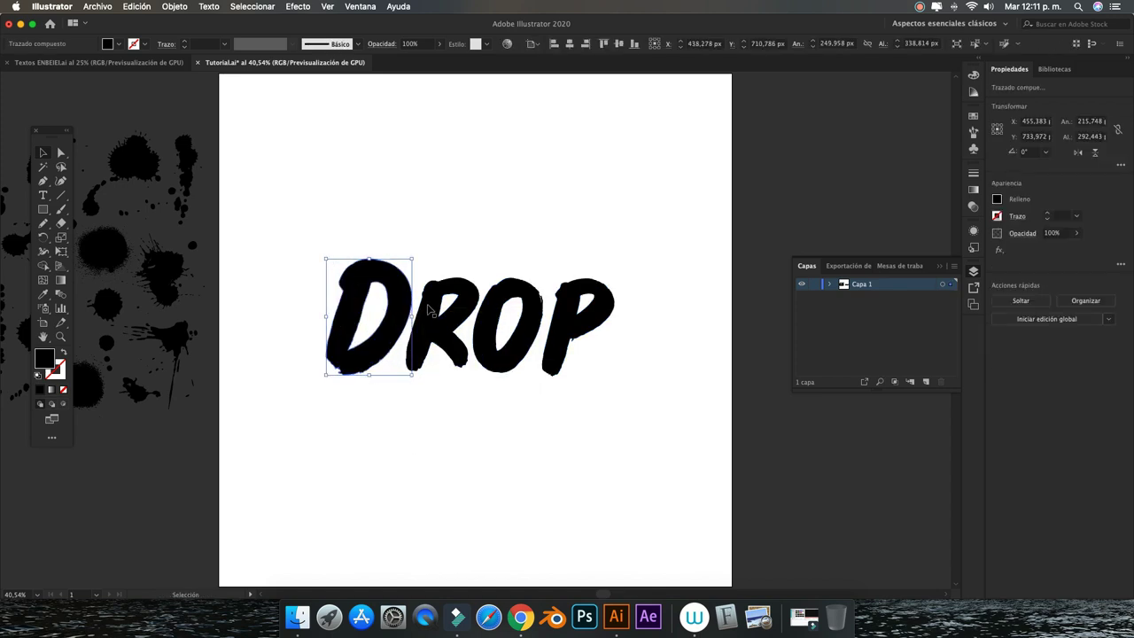
pyautogui.press('Right')
pyautogui.press('Right')
pyautogui.press('Right')
pyautogui.press('Right')
pyautogui.press('Right')
pyautogui.press('Right')
pyautogui.press('Right')
pyautogui.press('Right')
pyautogui.press('Right')
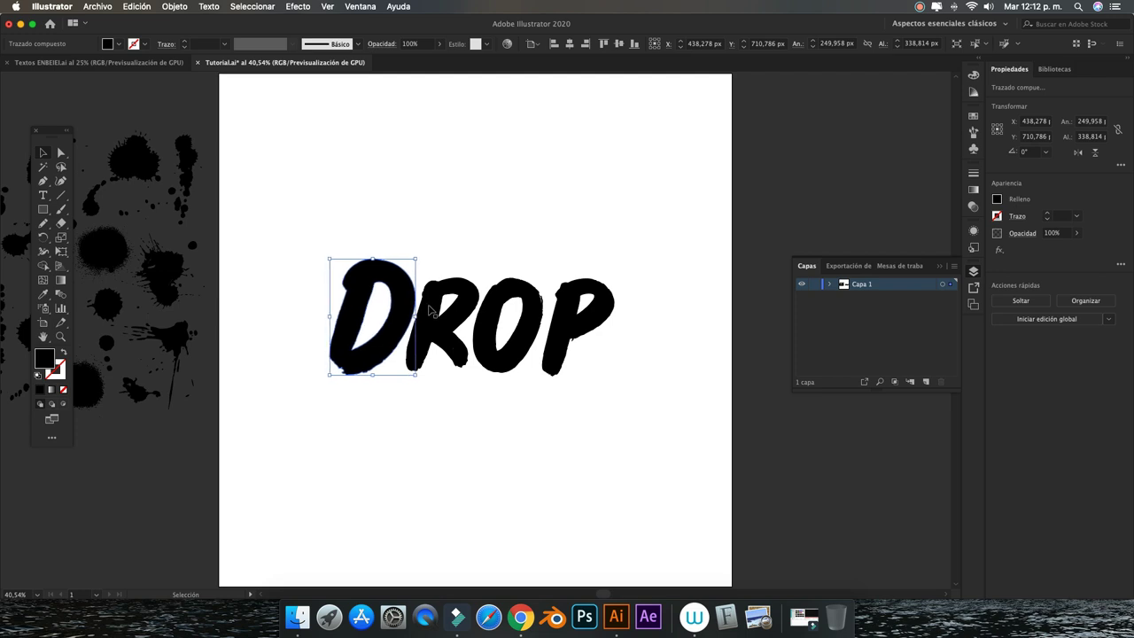
pyautogui.press('Right')
pyautogui.press('Right')
pyautogui.press('Right')
pyautogui.click(526, 241)
# Enlarge the P slightly by its corner handle, then ease it back a little.
pyautogui.click(561, 331)
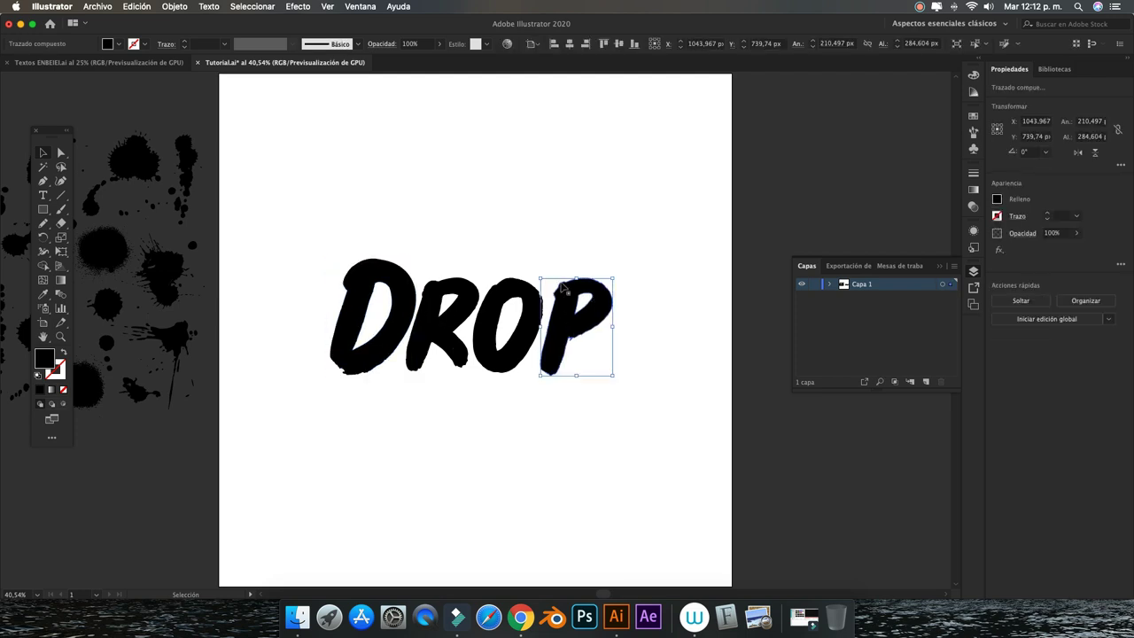
pyautogui.moveTo(538, 278); pyautogui.dragTo(534, 269)
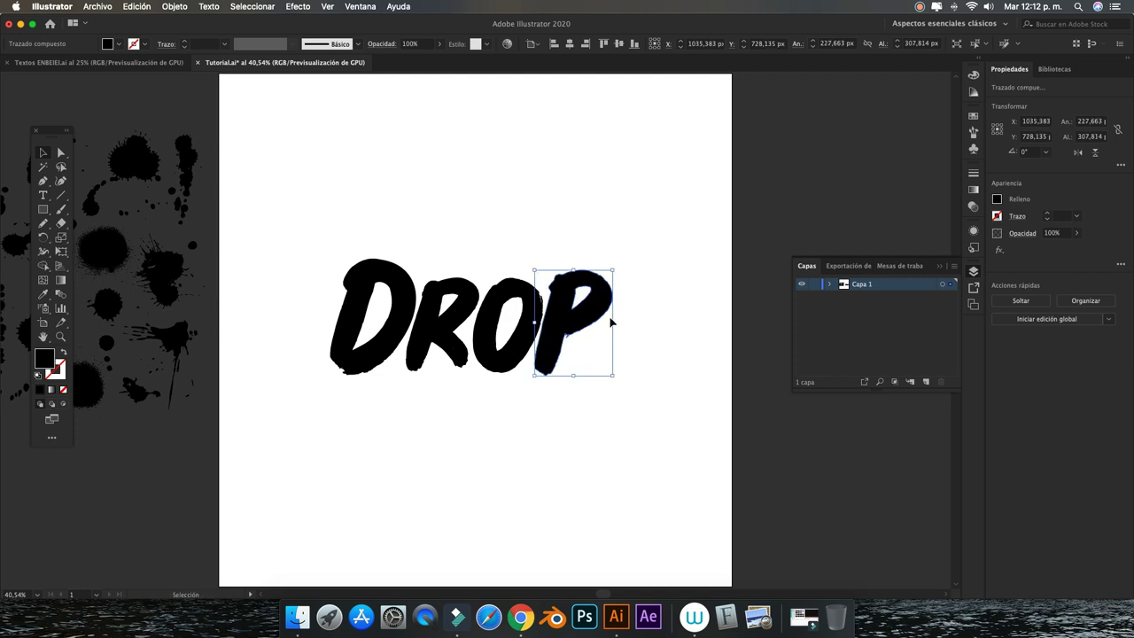
pyautogui.moveTo(615, 270); pyautogui.dragTo(611, 274)
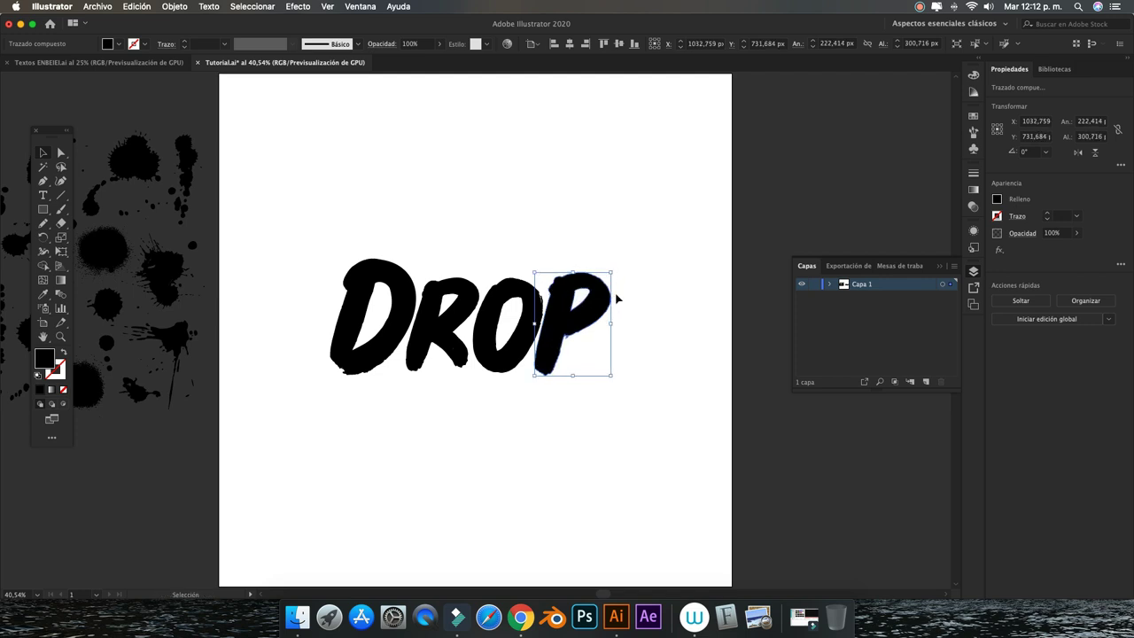
pyautogui.click(630, 394)
# Shift the R, O and P left so the letters sit tightly together.
pyautogui.click(451, 314)
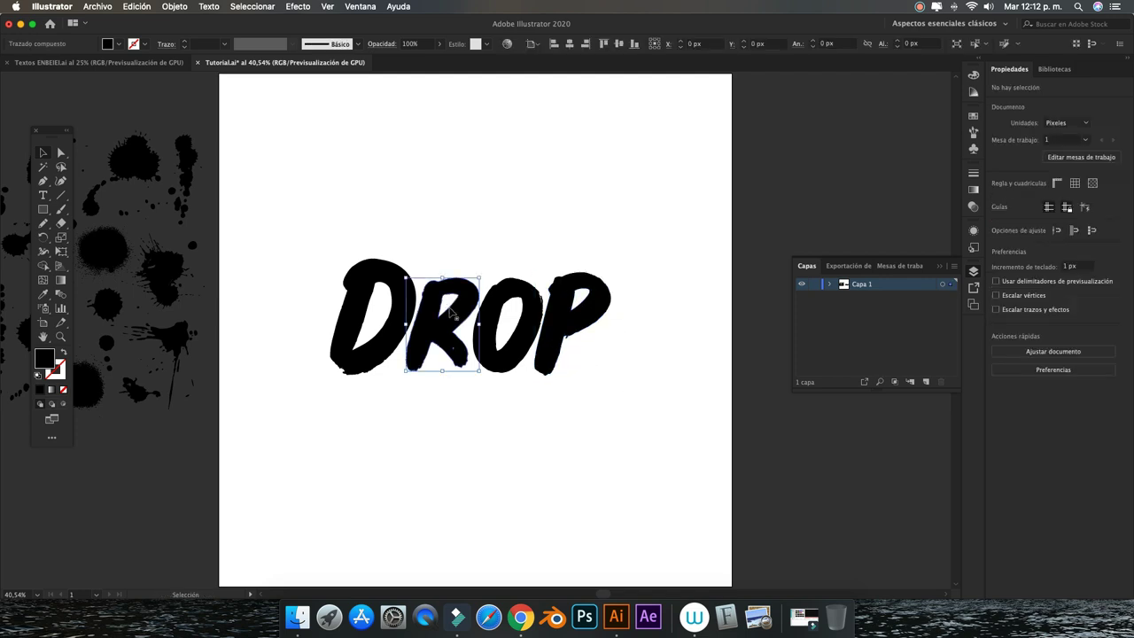
pyautogui.moveTo(462, 323); pyautogui.dragTo(484, 329)
pyautogui.click(464, 387)
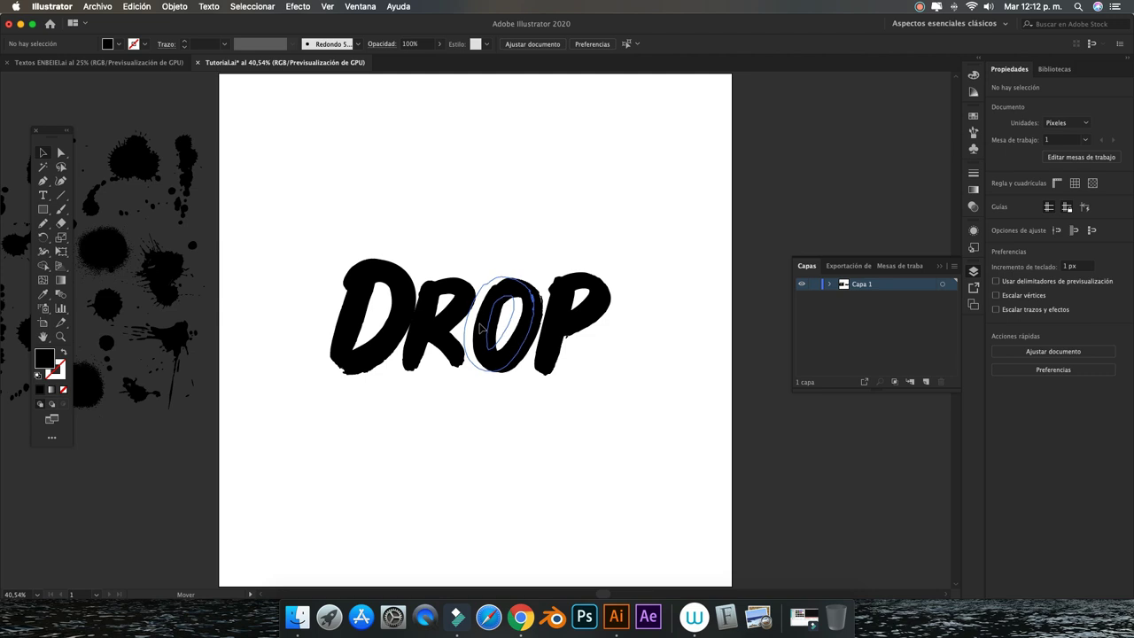
pyautogui.moveTo(484, 329); pyautogui.dragTo(541, 332)
pyautogui.click(551, 329)
pyautogui.click(582, 360)
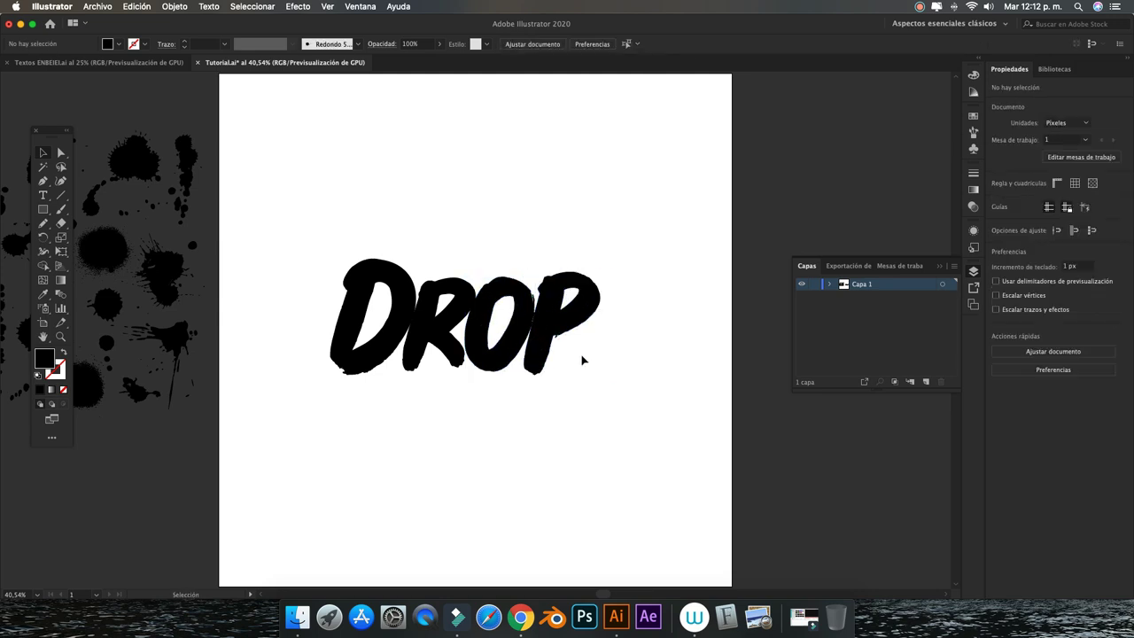
# Tilt the R slightly in two small rotations.
pyautogui.click(458, 344)
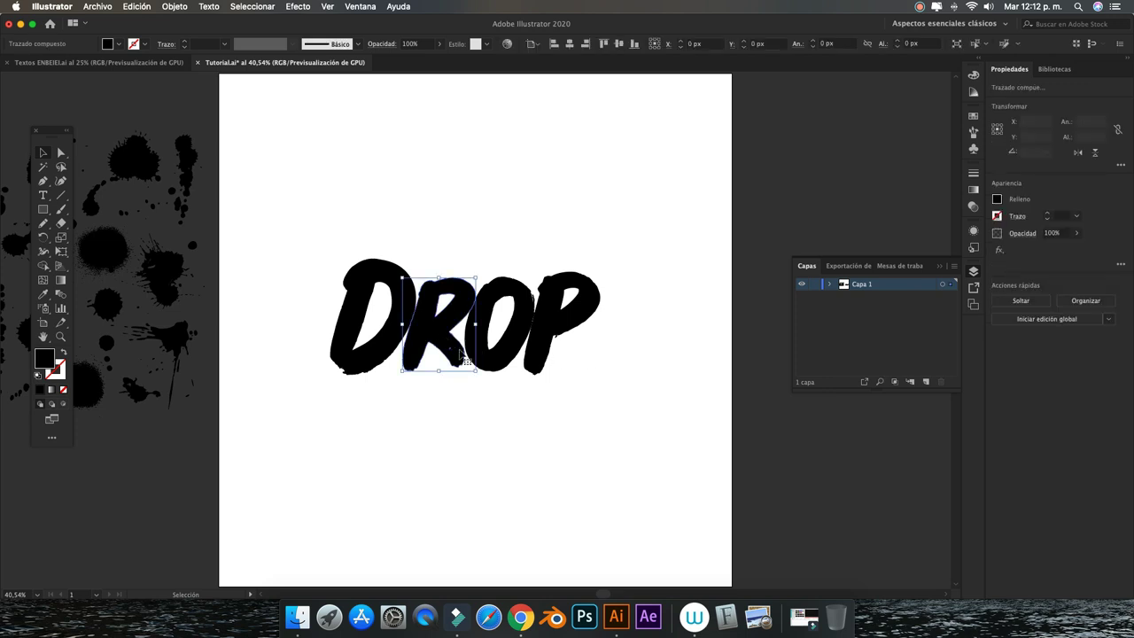
pyautogui.moveTo(477, 378); pyautogui.dragTo(470, 380)
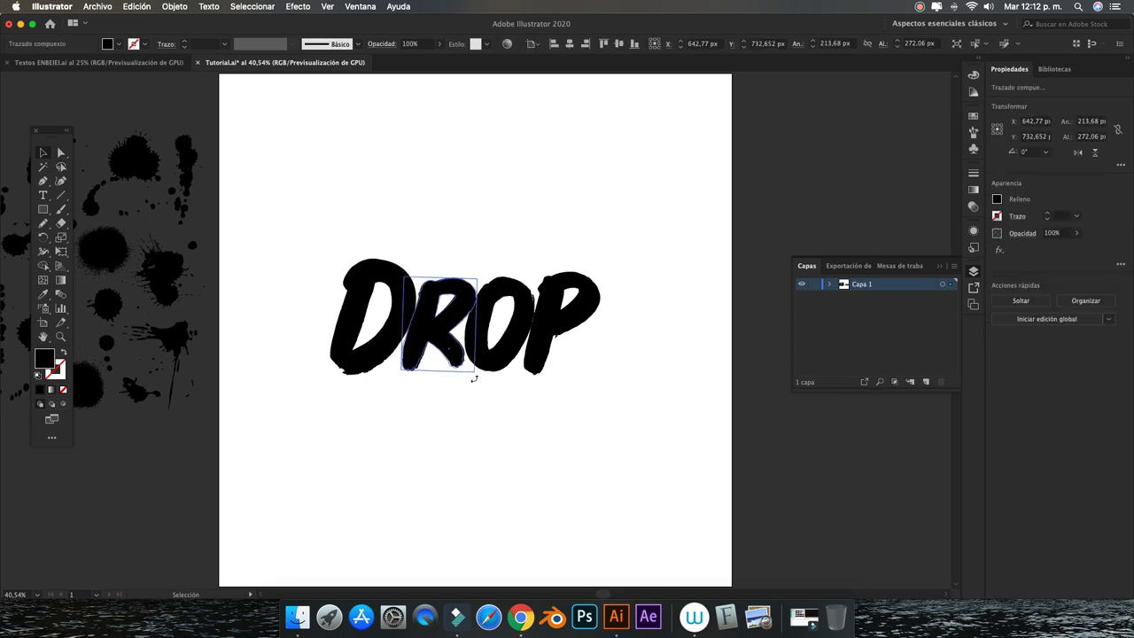
pyautogui.click(488, 410)
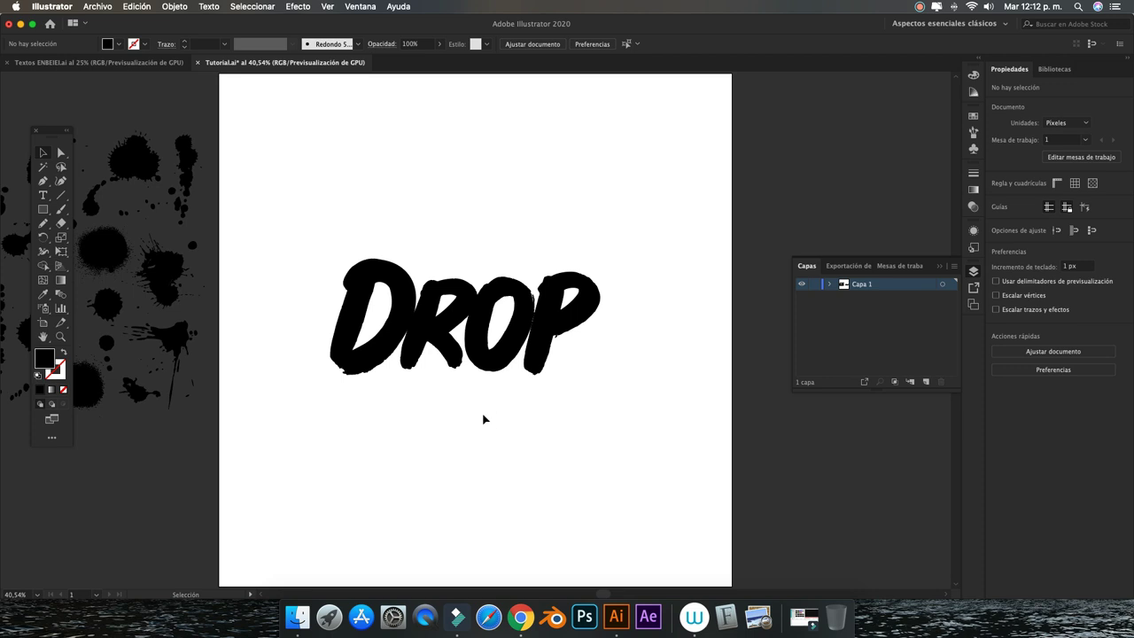
pyautogui.click(448, 354)
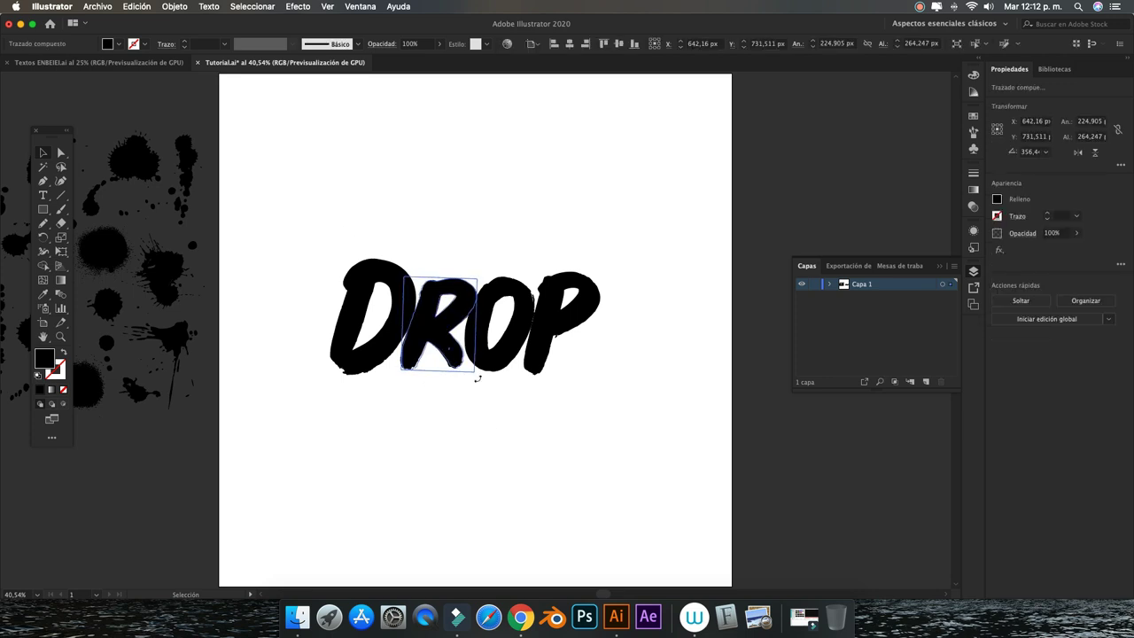
pyautogui.moveTo(478, 374); pyautogui.dragTo(482, 376)
pyautogui.click(481, 411)
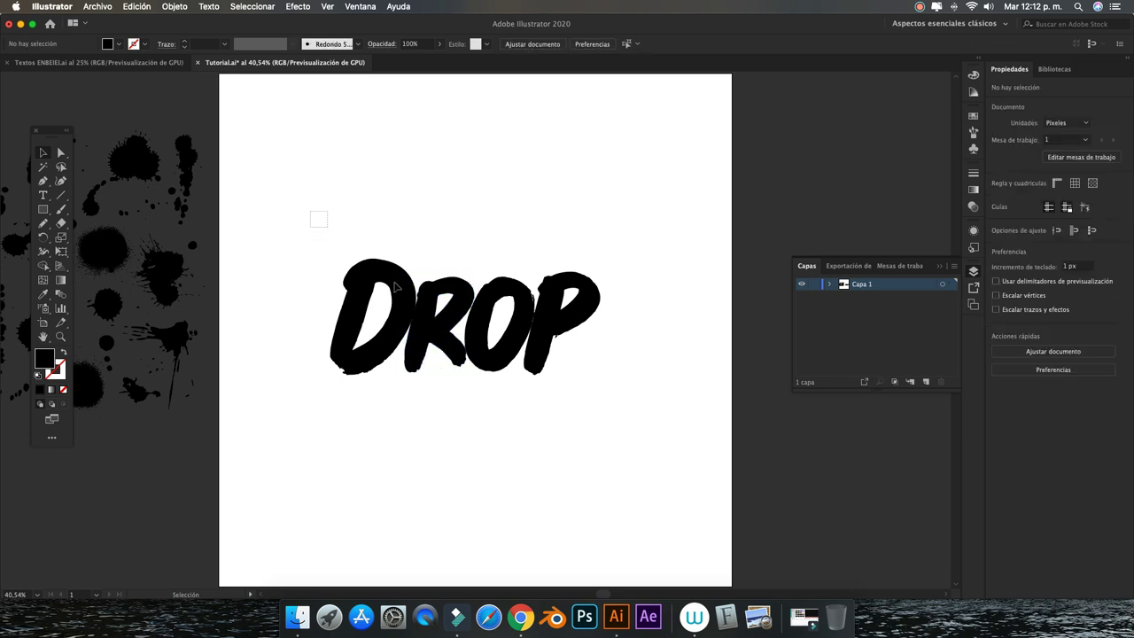
pyautogui.moveTo(314, 215); pyautogui.dragTo(595, 453)
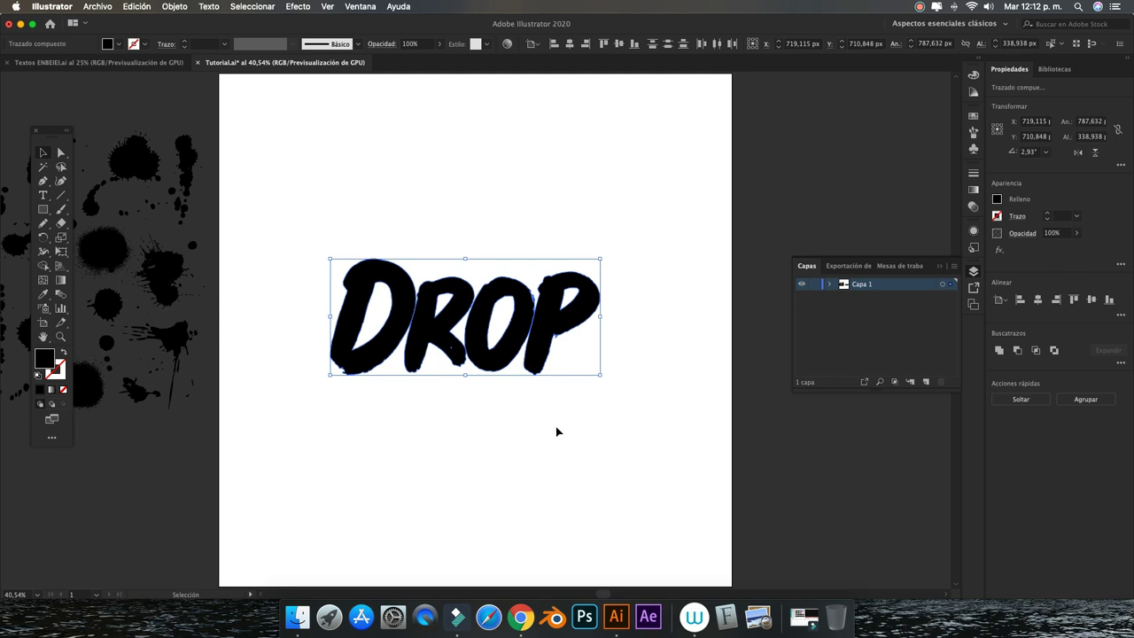
pyautogui.click(420, 396)
pyautogui.hscroll(-3, 420, 390)
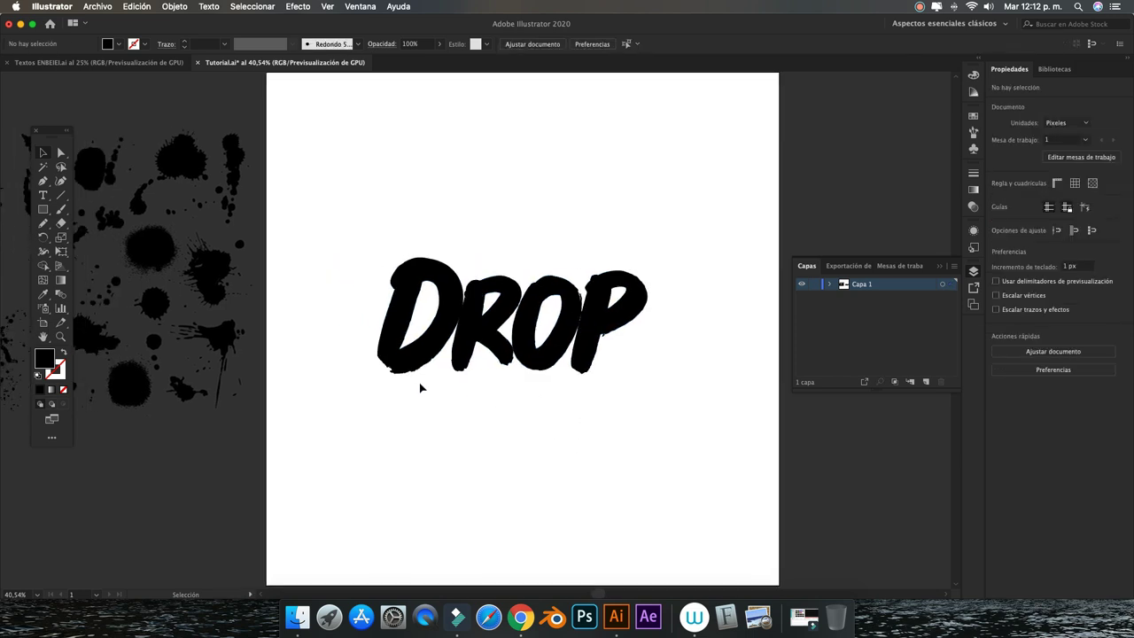
pyautogui.press('super+equal')
pyautogui.press('super+equal')
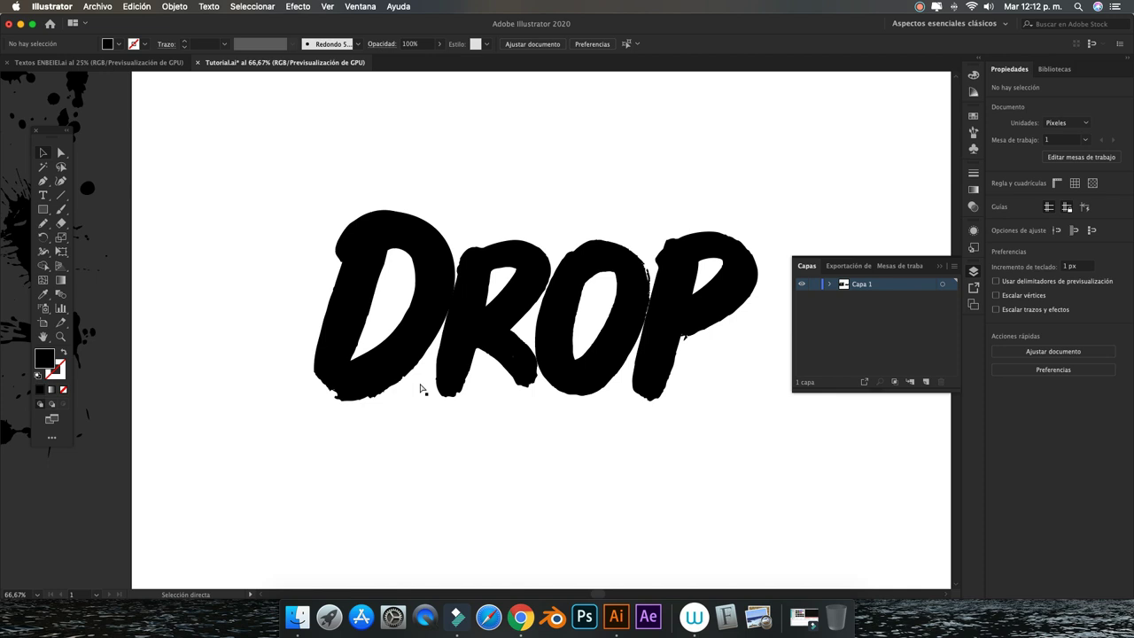
pyautogui.press('super+equal')
pyautogui.press('super+equal')
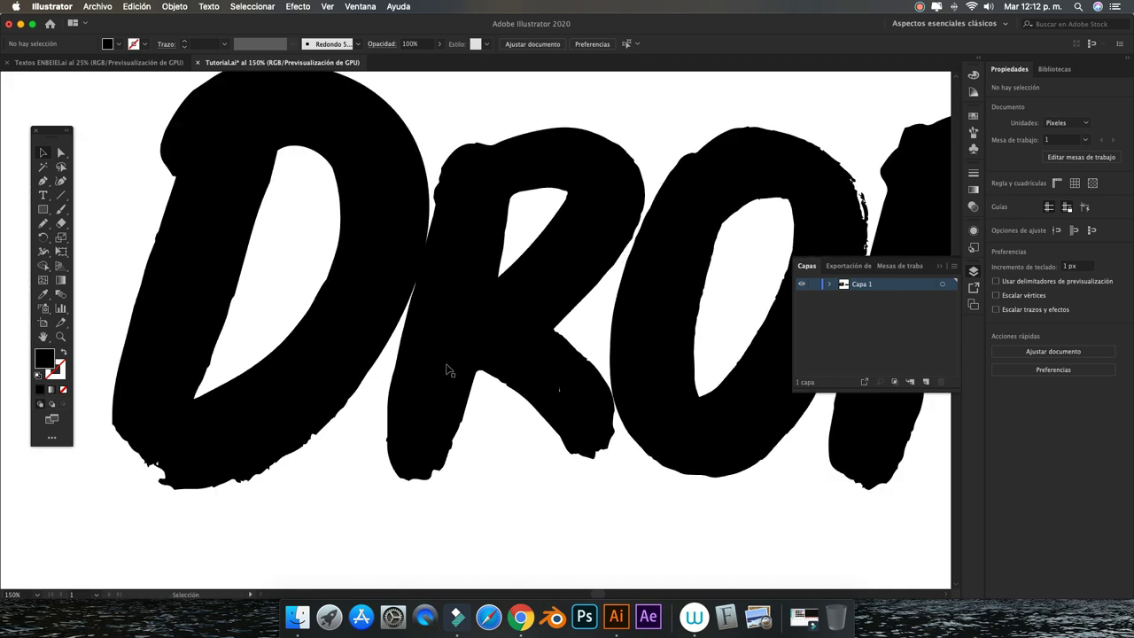
# Lengthen the R's left leg by nudging its bottom anchor points down four times.
pyautogui.click(417, 370)
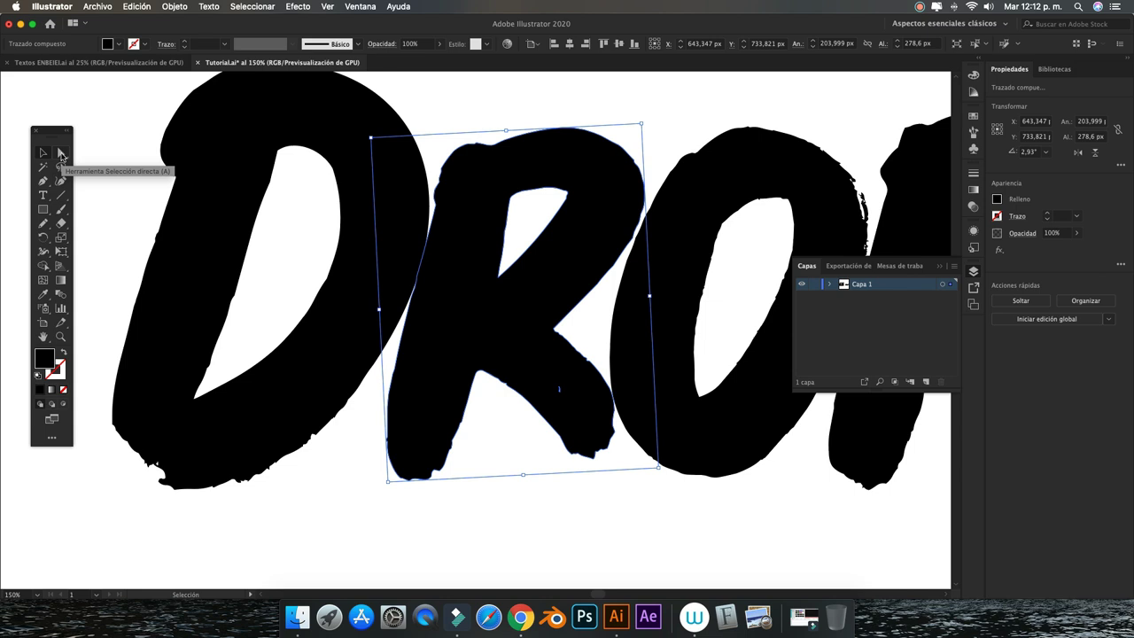
pyautogui.click(61, 153)
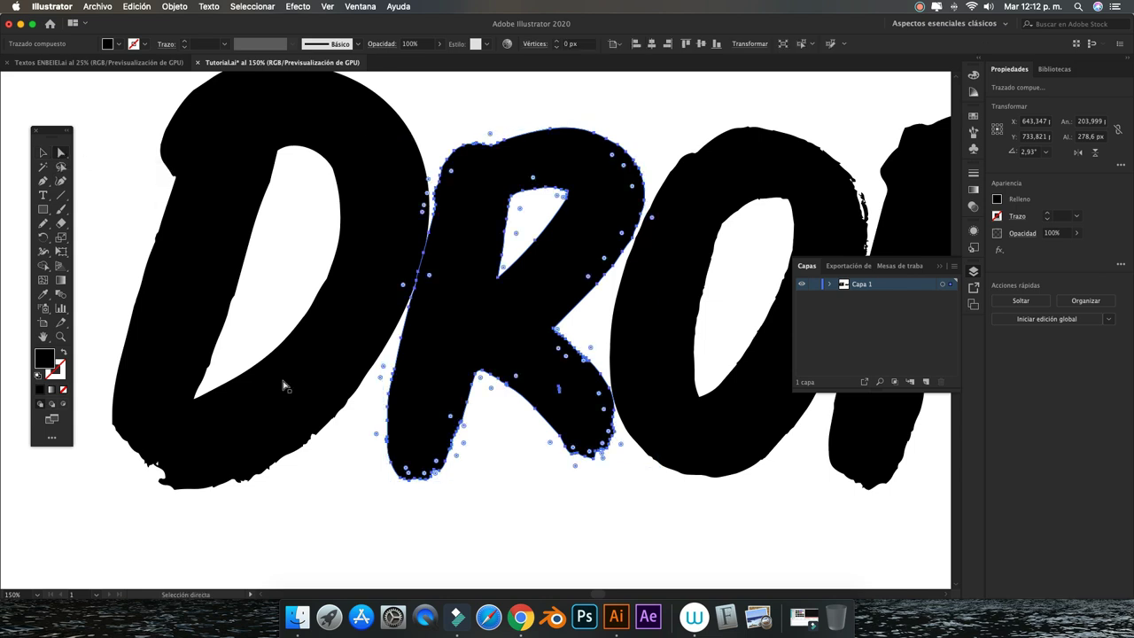
pyautogui.click(368, 458)
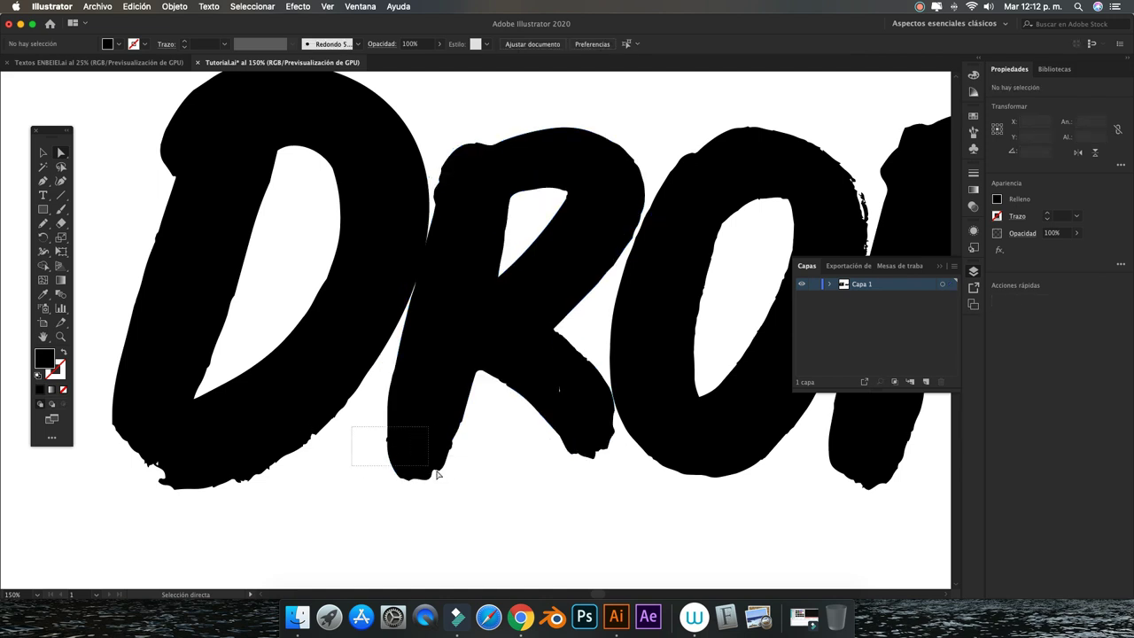
pyautogui.moveTo(353, 432); pyautogui.dragTo(485, 498)
pyautogui.scroll(-1, 484, 499)
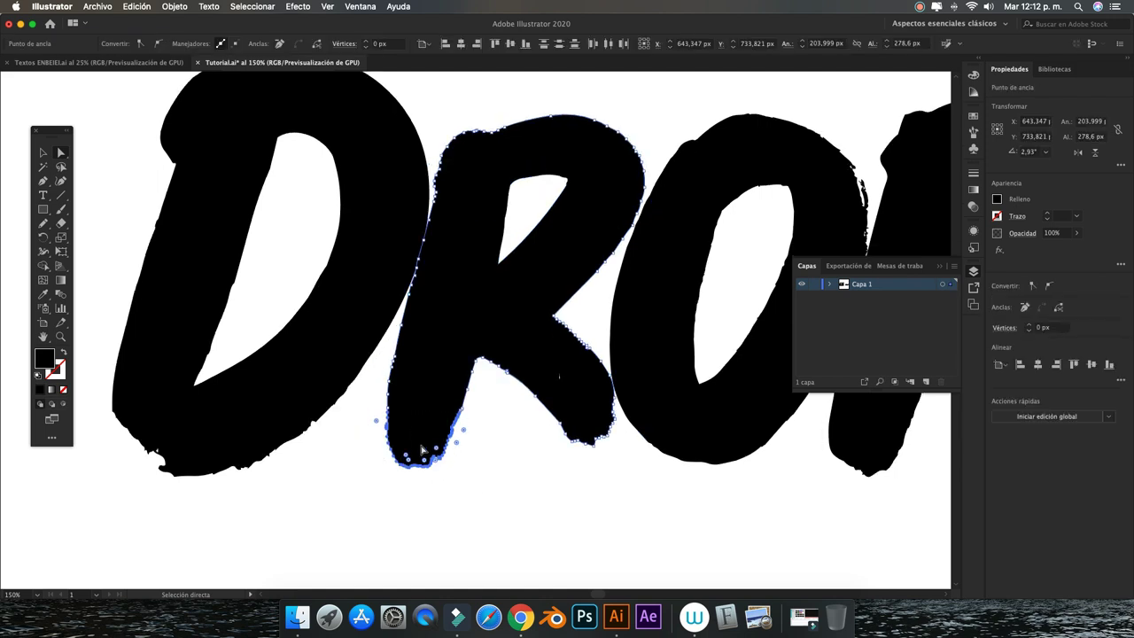
pyautogui.press('Down')
pyautogui.press('Down')
pyautogui.press('Down')
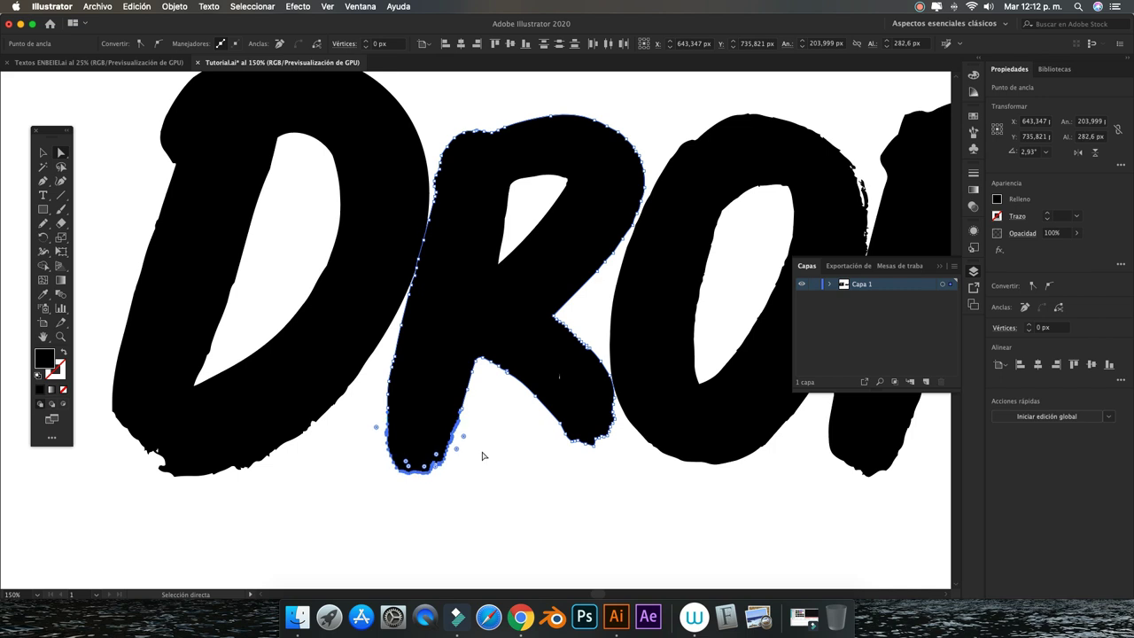
pyautogui.press('Down')
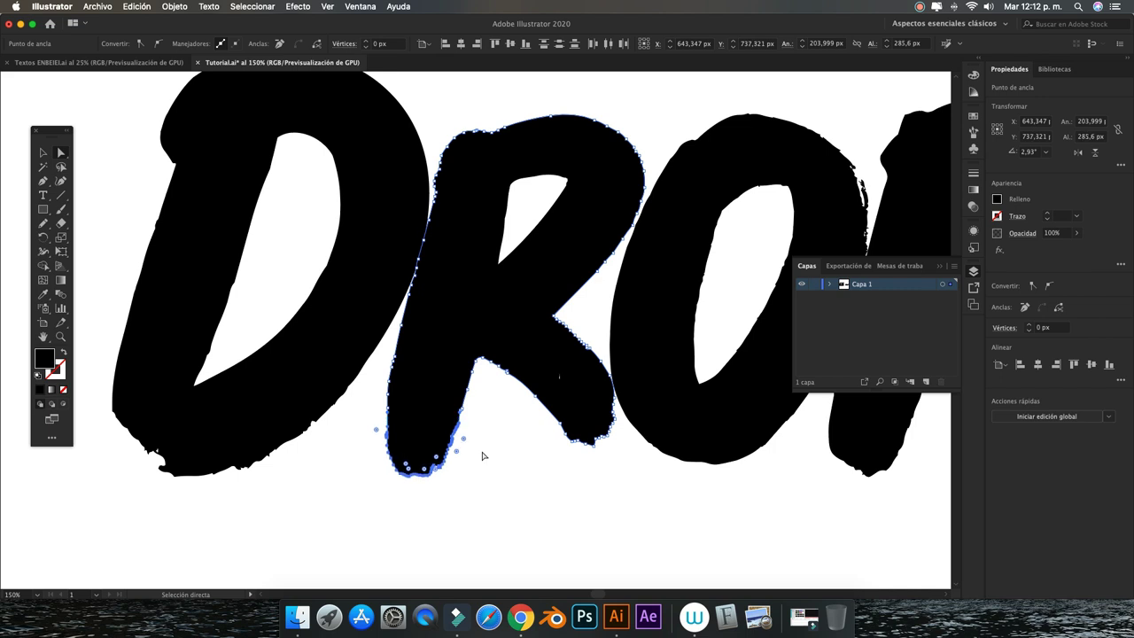
pyautogui.press('Down')
pyautogui.press('Down')
pyautogui.press('Down')
pyautogui.press('Down')
pyautogui.press('Down')
pyautogui.press('Down')
pyautogui.press('Down')
pyautogui.press('Down')
pyautogui.press('Down')
pyautogui.press('Down')
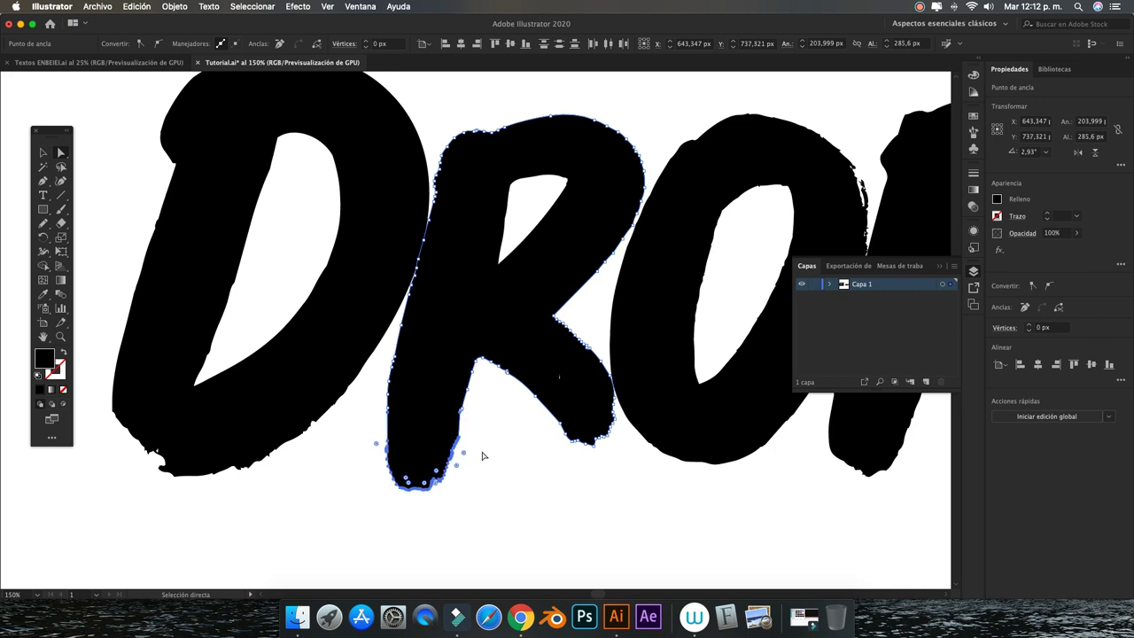
pyautogui.press('Down')
pyautogui.press('Down')
pyautogui.press('Down')
pyautogui.click(44, 154)
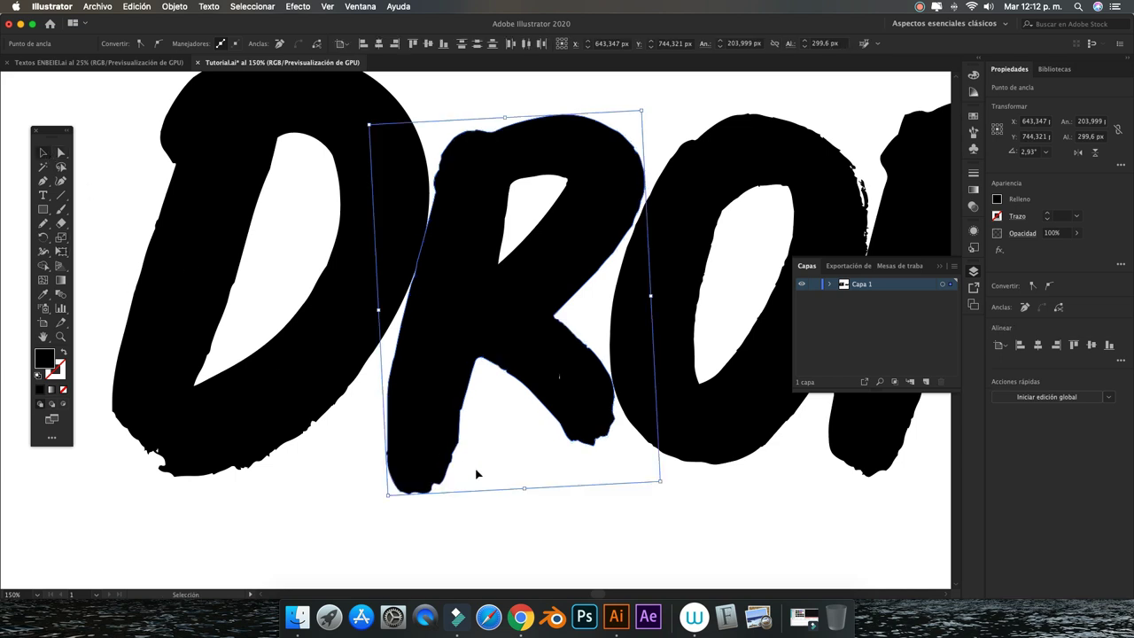
pyautogui.click(533, 529)
# Zoom out and back in to review the whole DROP word.
pyautogui.press('super+minus')
pyautogui.press('super+minus')
pyautogui.press('super+minus')
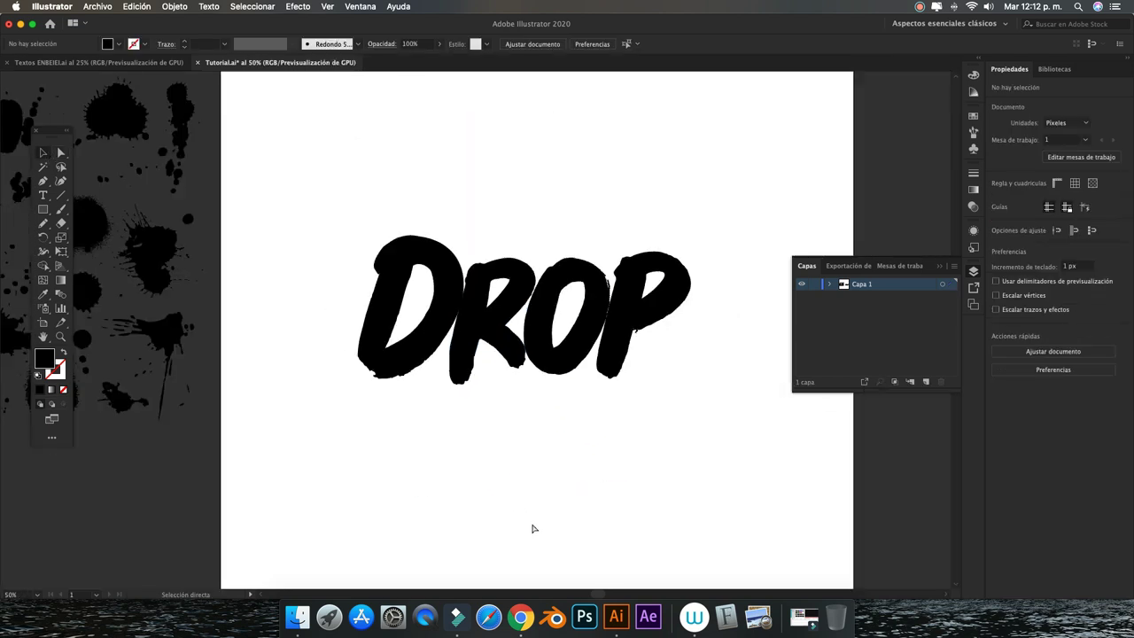
pyautogui.press('super+minus')
pyautogui.press('super+minus')
pyautogui.press('super+plus')
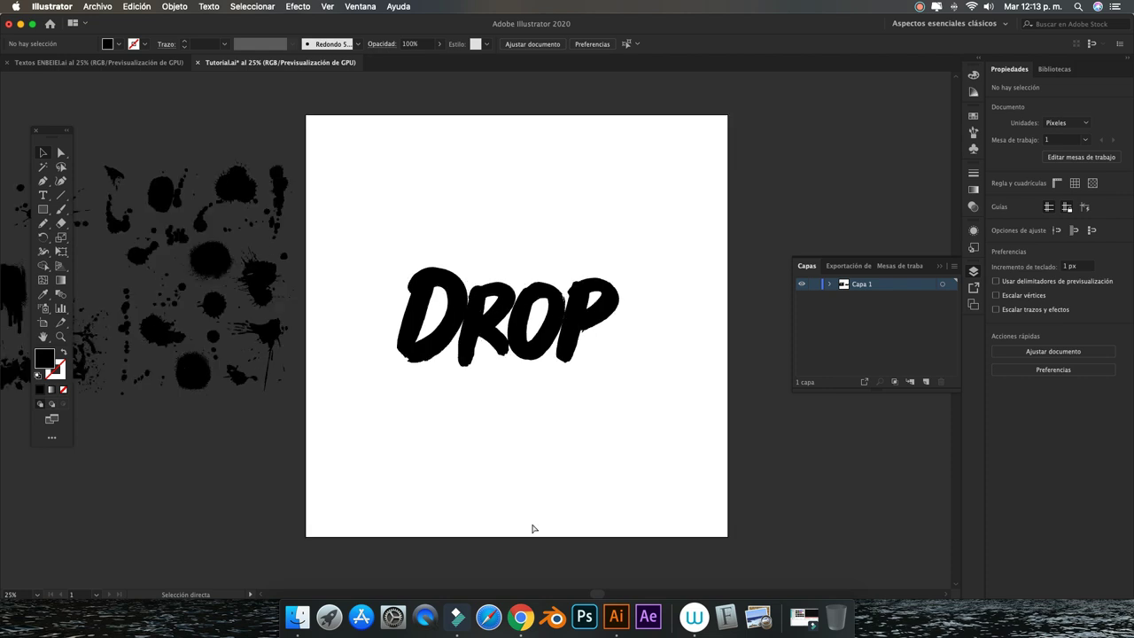
pyautogui.moveTo(393, 222); pyautogui.dragTo(691, 461)
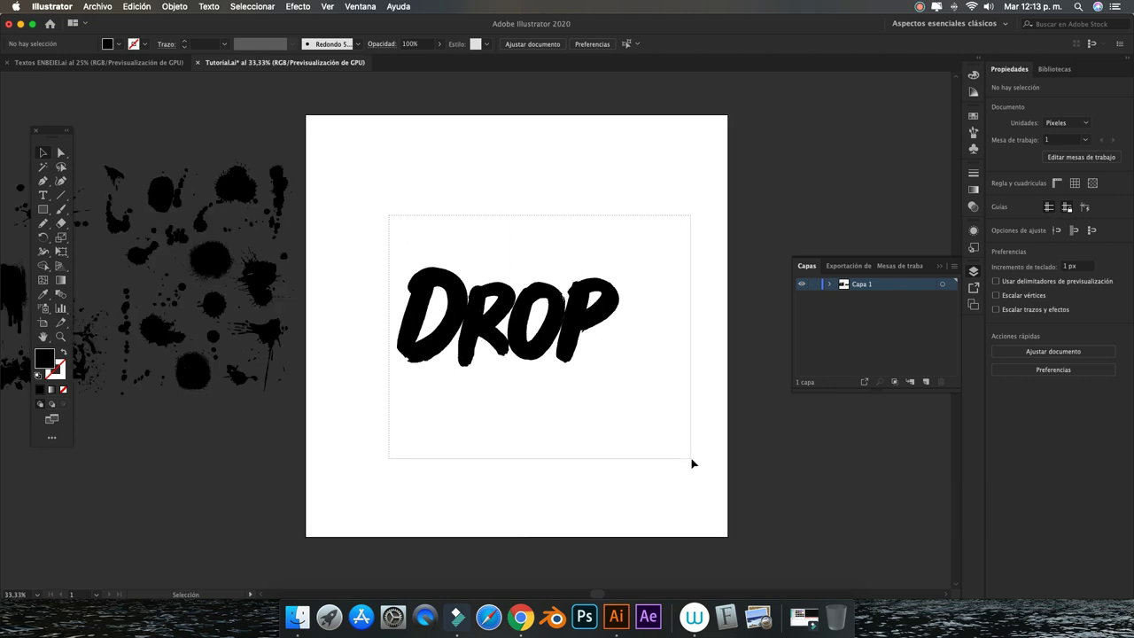
pyautogui.click(546, 392)
pyautogui.hscroll(3, 543, 374)
pyautogui.hscroll(2, 520, 396)
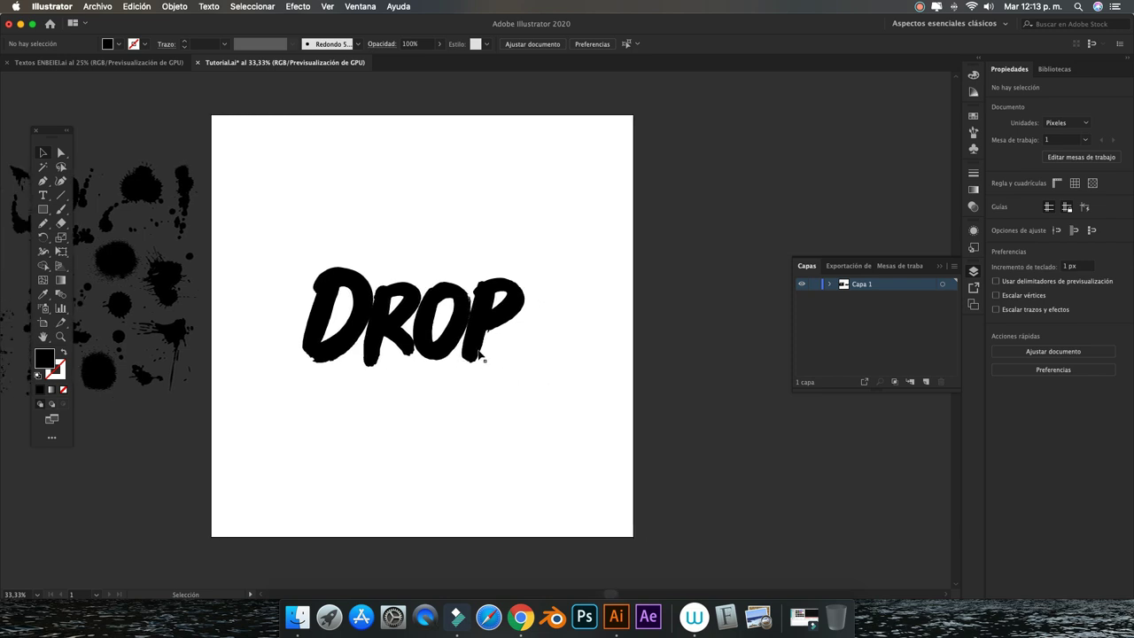
pyautogui.press('super+plus')
pyautogui.press('super+plus')
pyautogui.press('super+plus')
pyautogui.press('super+plus')
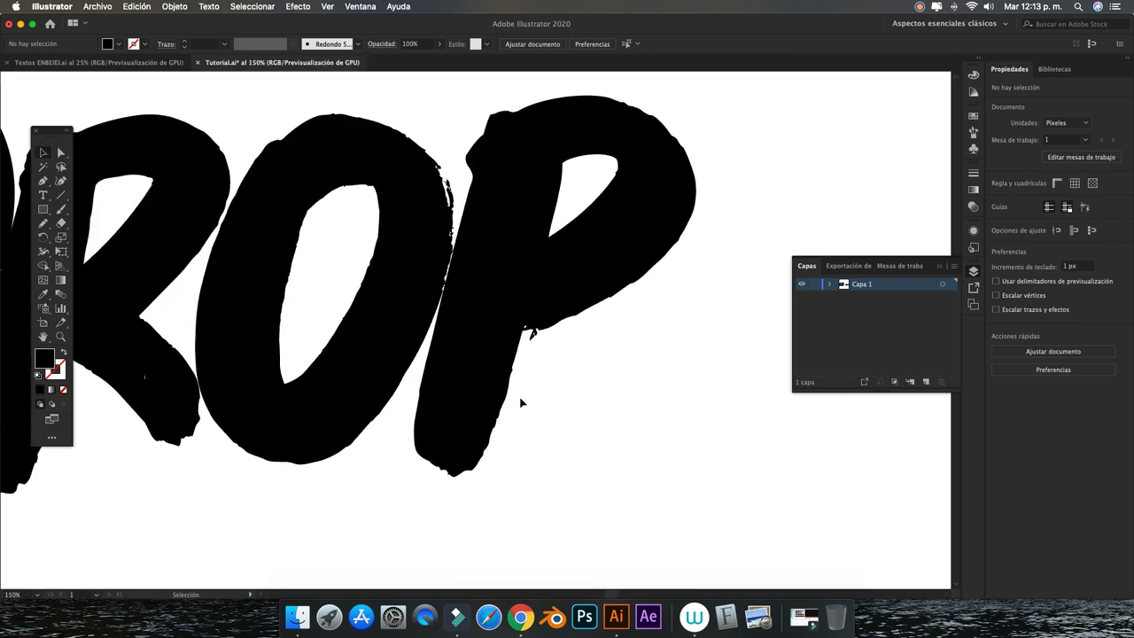
# Pull the P's bottom anchor points two nudges down and two nudges left.
pyautogui.click(60, 152)
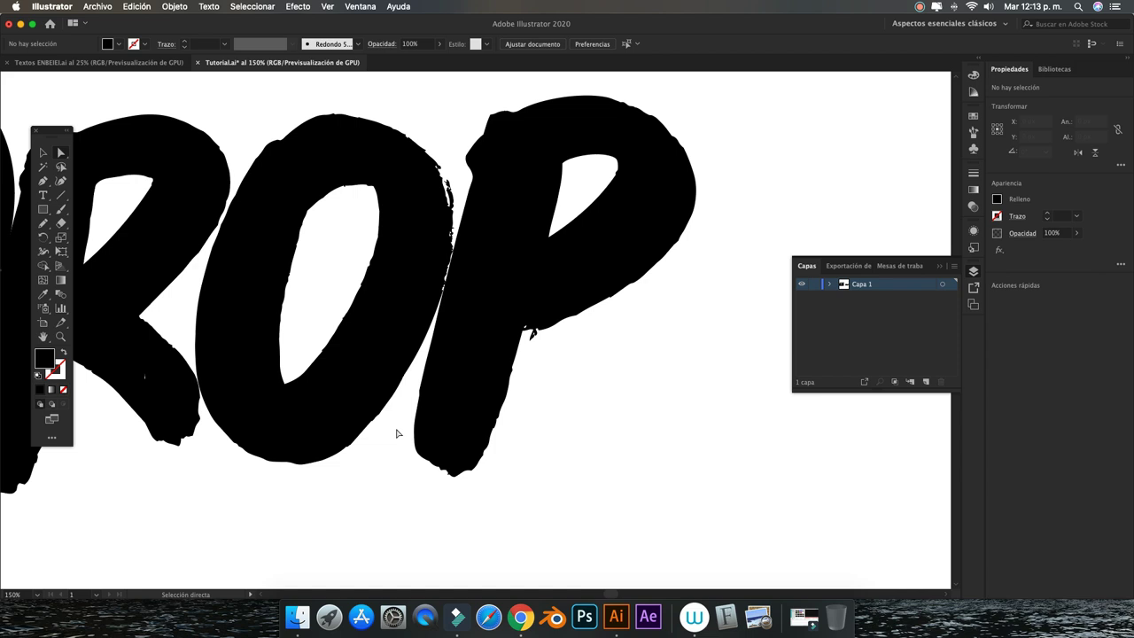
pyautogui.moveTo(433, 452); pyautogui.dragTo(560, 518)
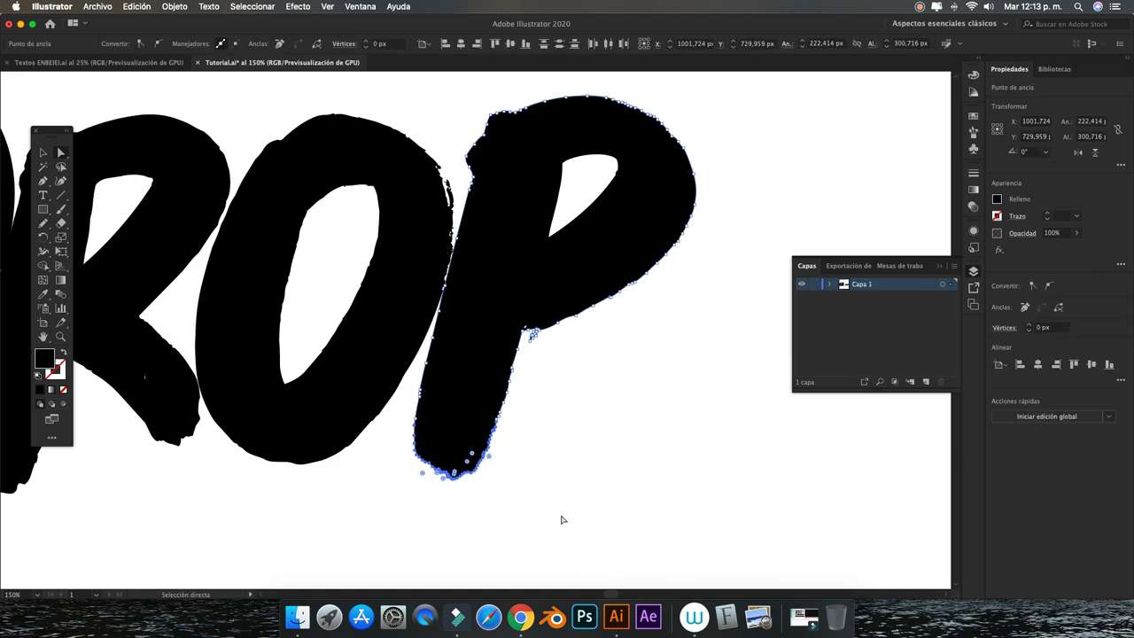
pyautogui.press('Left')
pyautogui.press('Down')
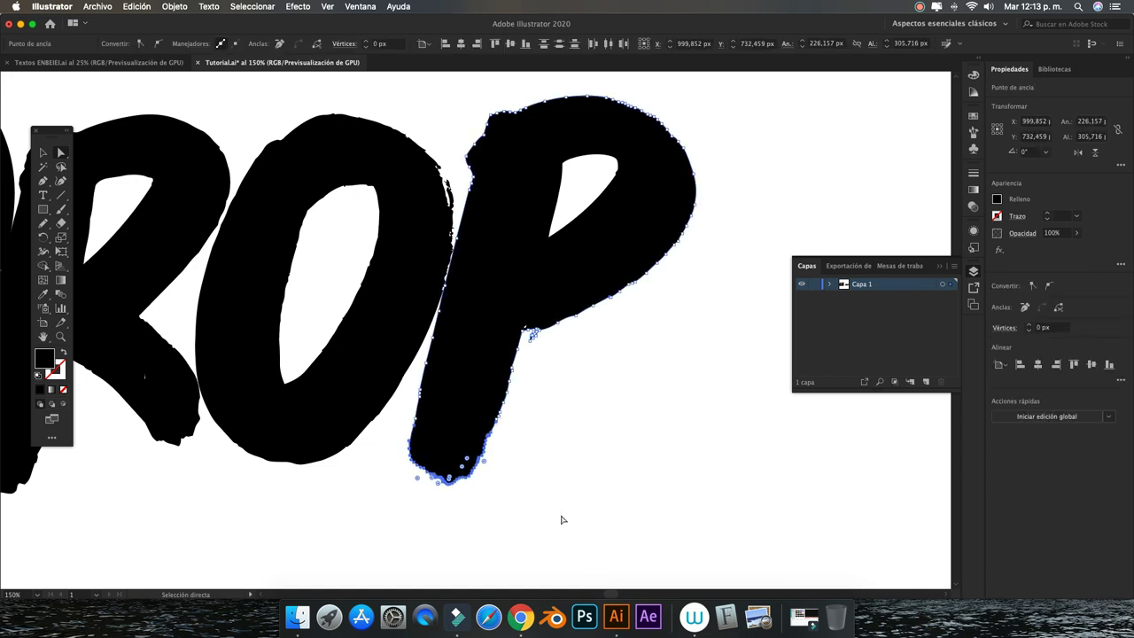
pyautogui.press('Left')
pyautogui.press('Down')
pyautogui.press('Down')
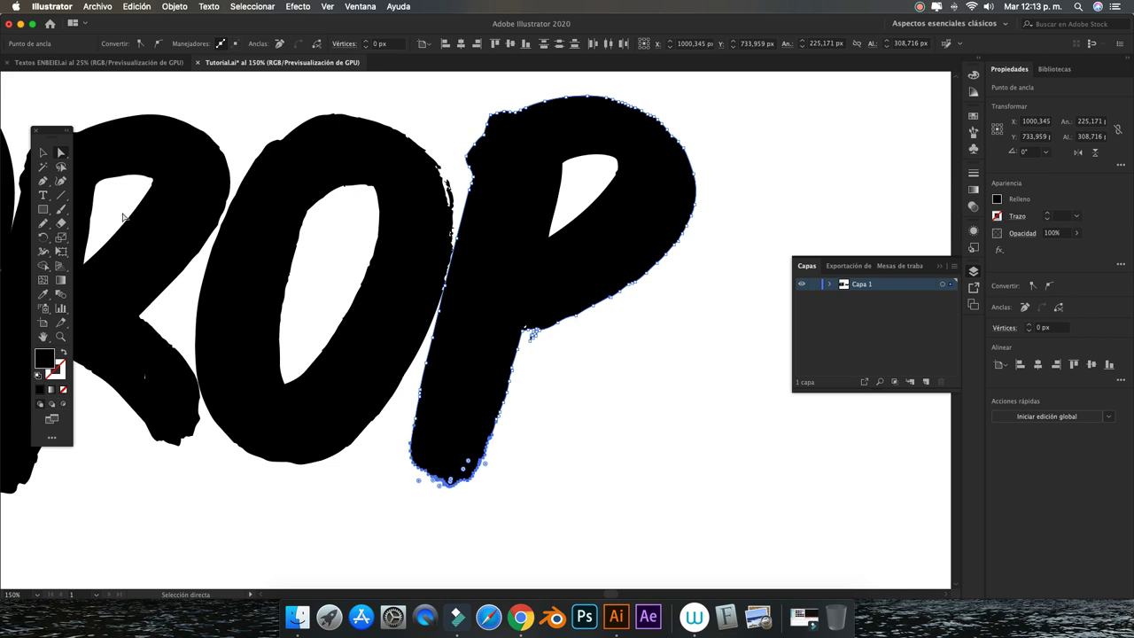
pyautogui.click(43, 153)
pyautogui.click(593, 406)
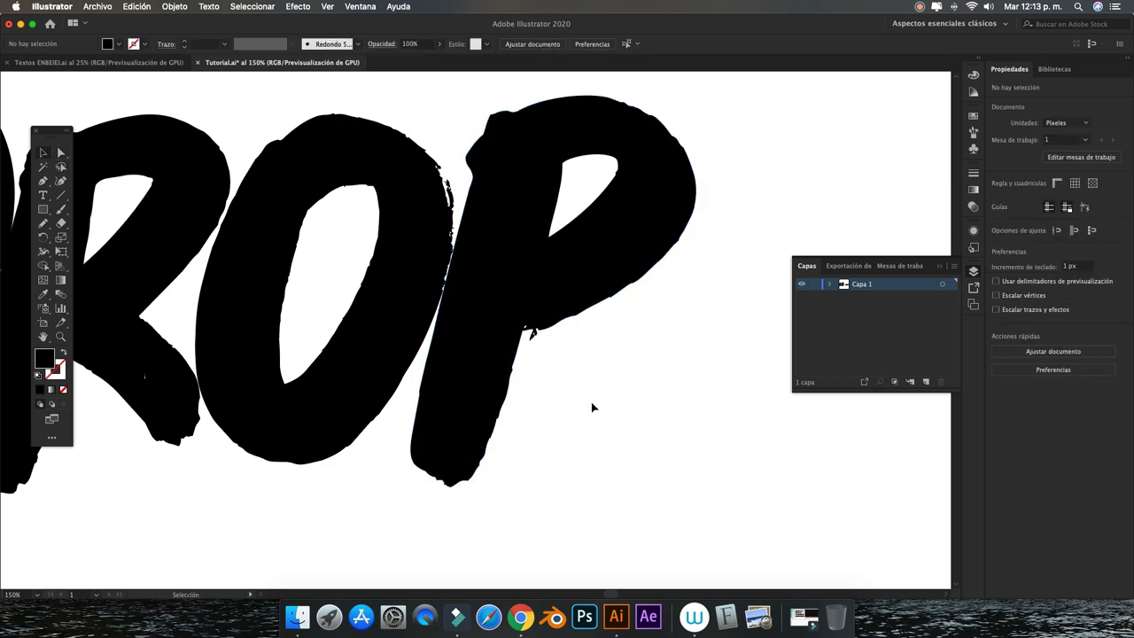
pyautogui.press('super+0')
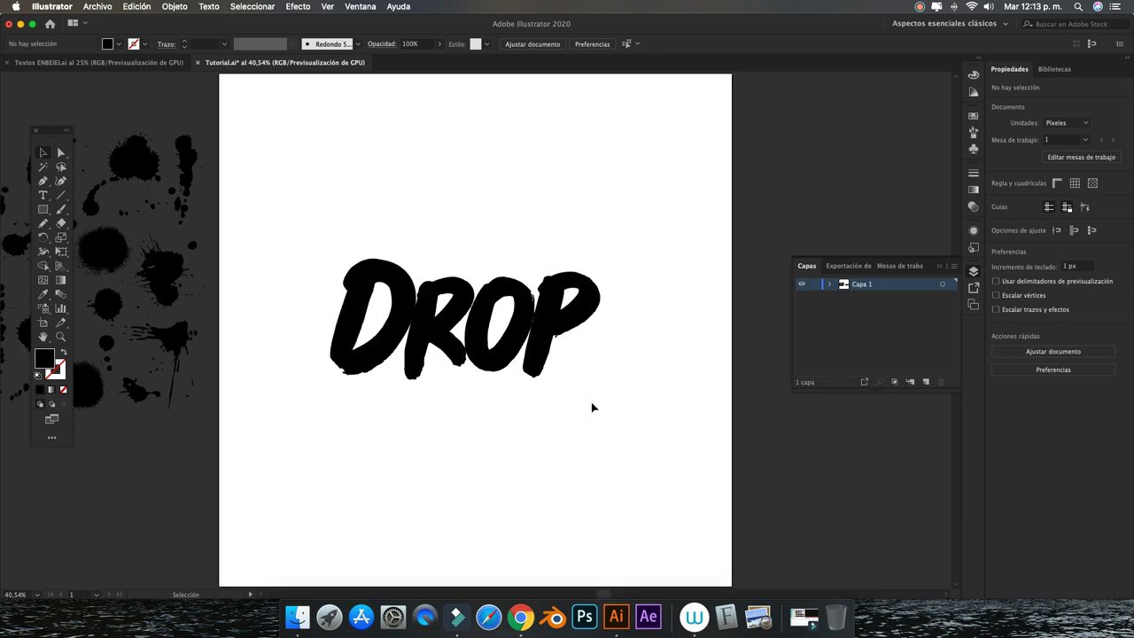
# Select all the DROP letters and group them with Objeto > Agrupar.
pyautogui.moveTo(284, 251); pyautogui.dragTo(635, 438)
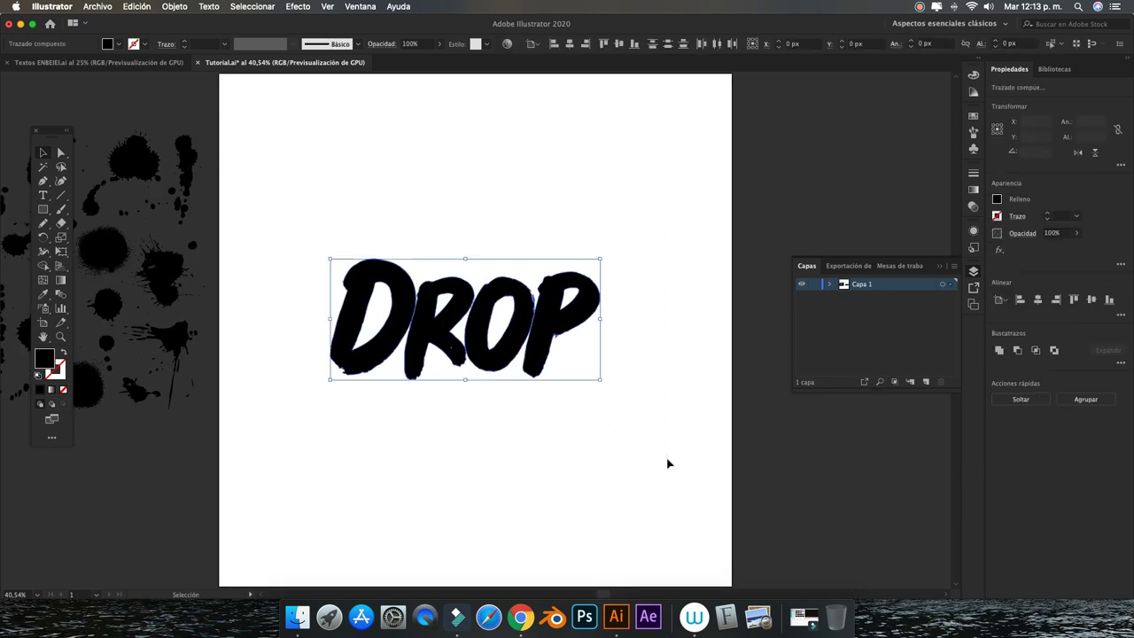
pyautogui.rightClick(550, 324)
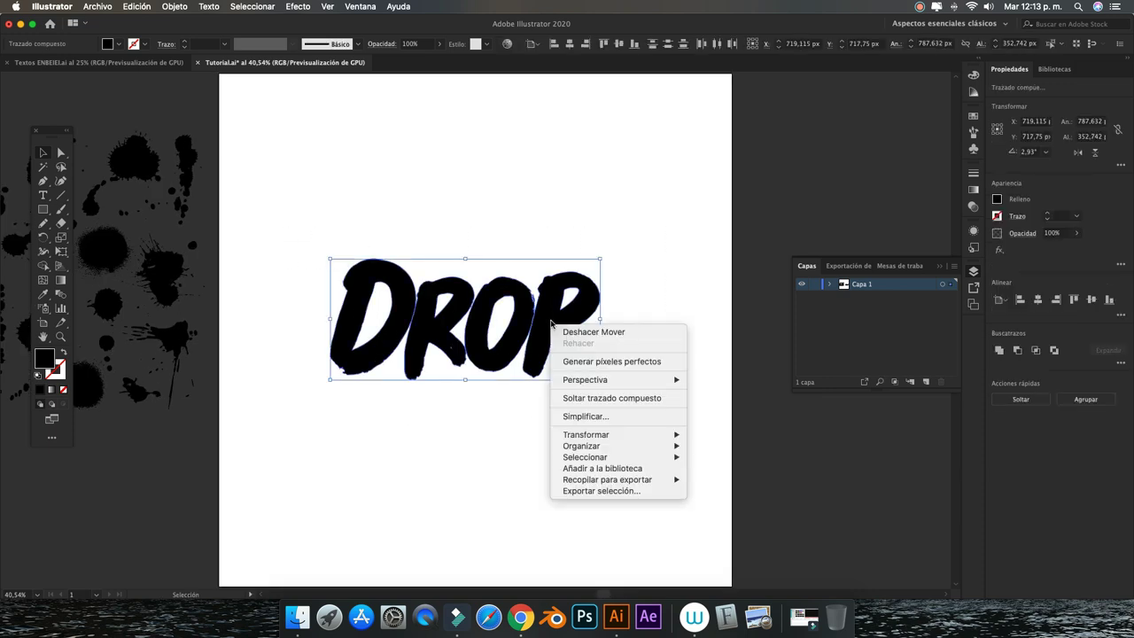
pyautogui.click(504, 475)
pyautogui.click(482, 435)
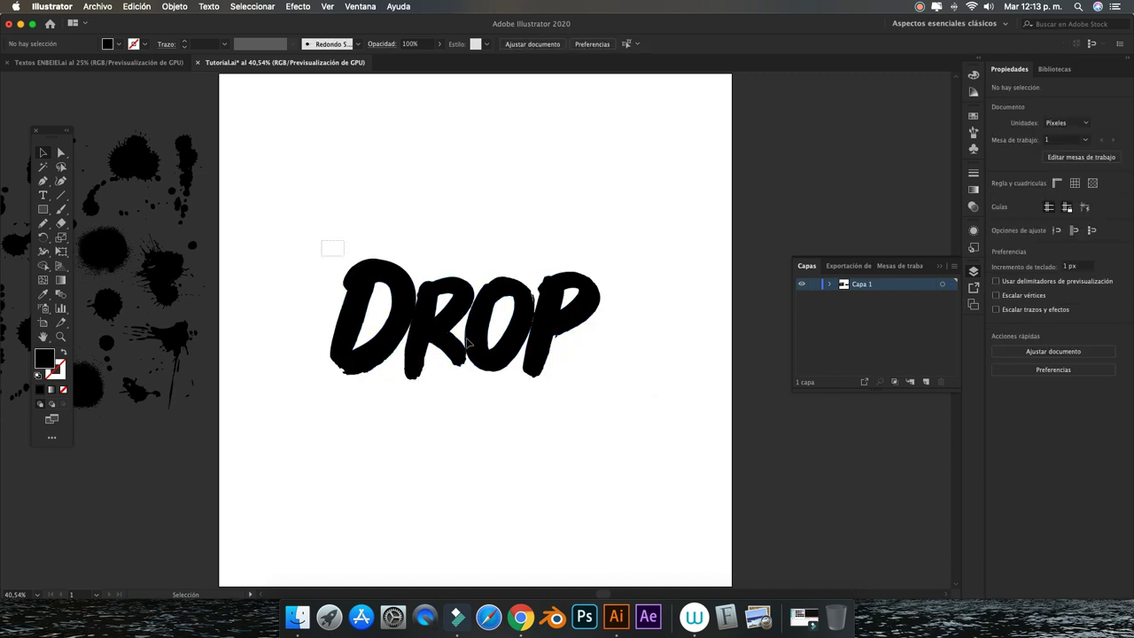
pyautogui.moveTo(324, 241); pyautogui.dragTo(700, 470)
pyautogui.click(174, 6)
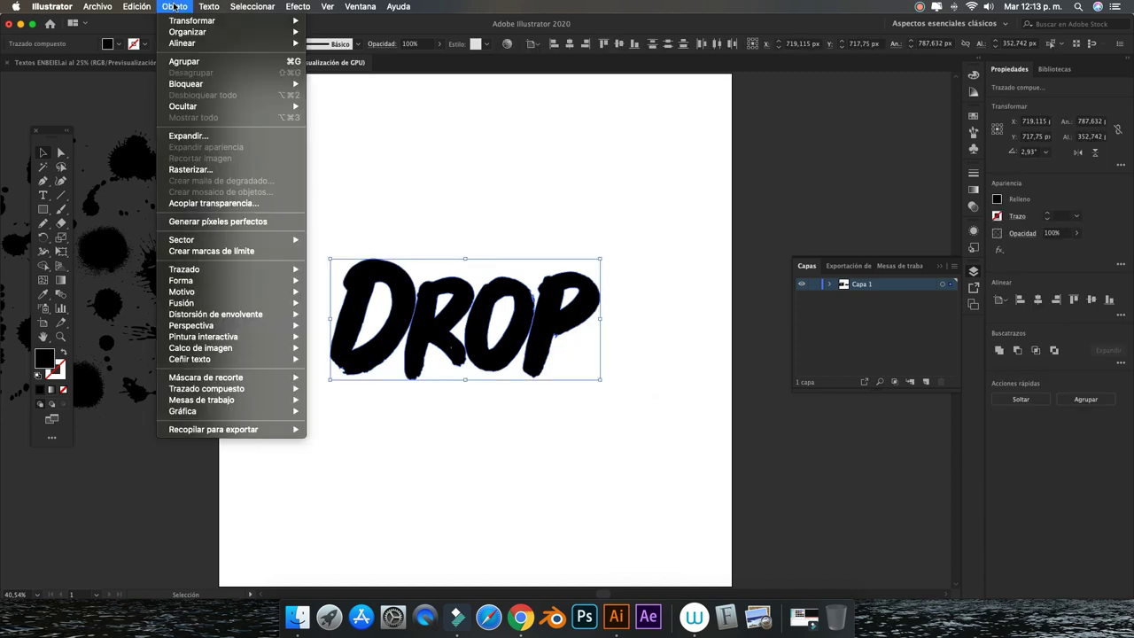
pyautogui.click(193, 61)
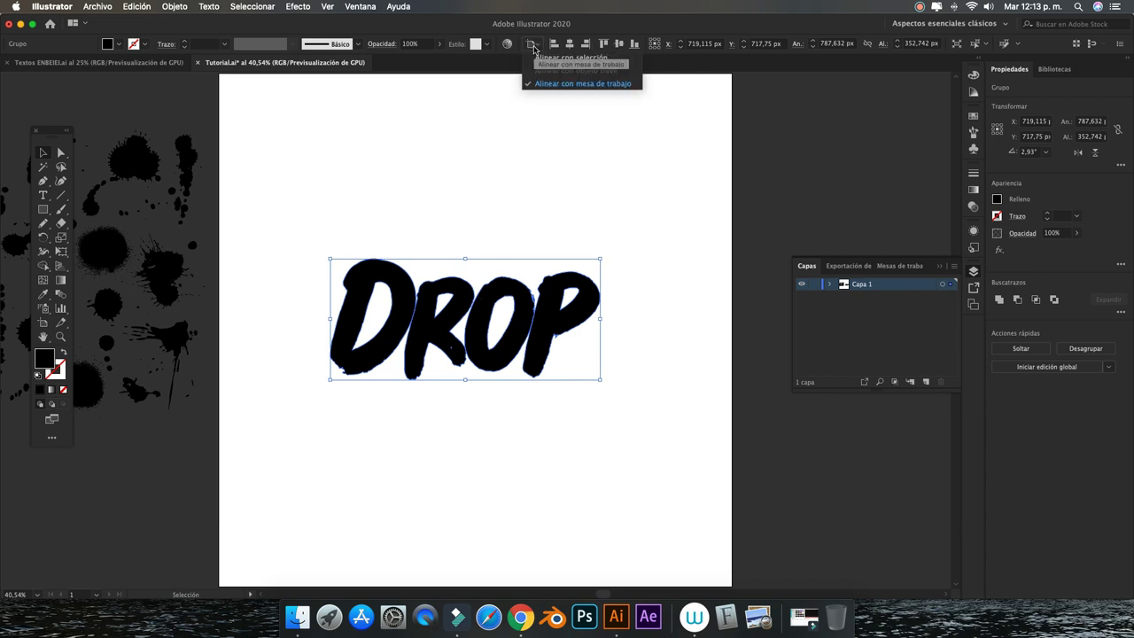
# Align the grouped lettering to the artboard, centred horizontally and vertically.
pyautogui.click(533, 44)
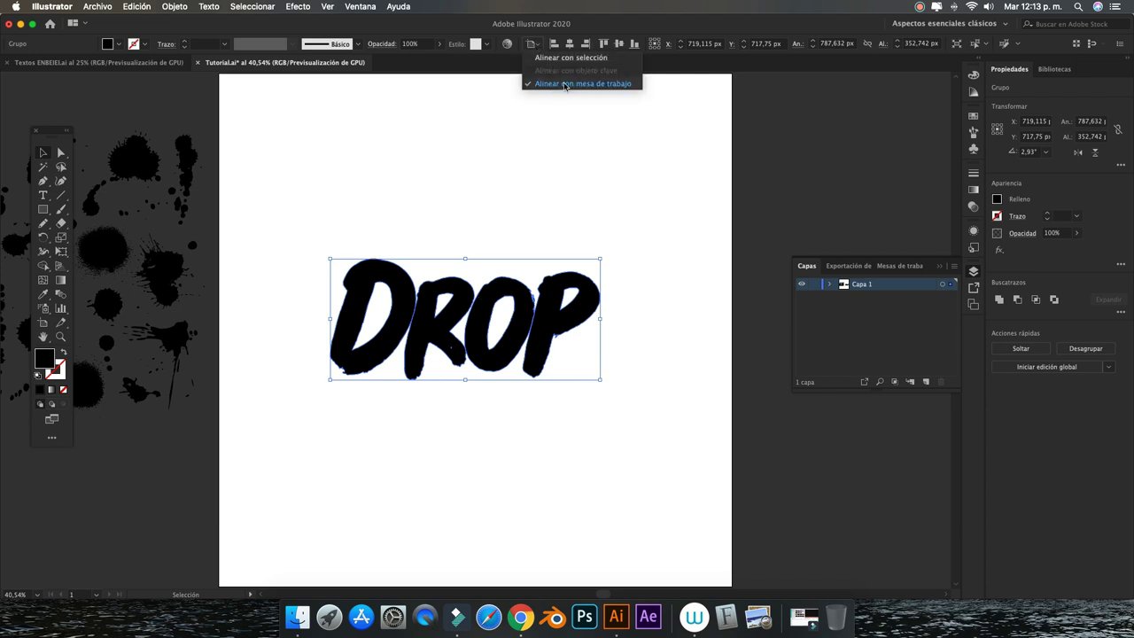
pyautogui.click(565, 85)
pyautogui.click(570, 44)
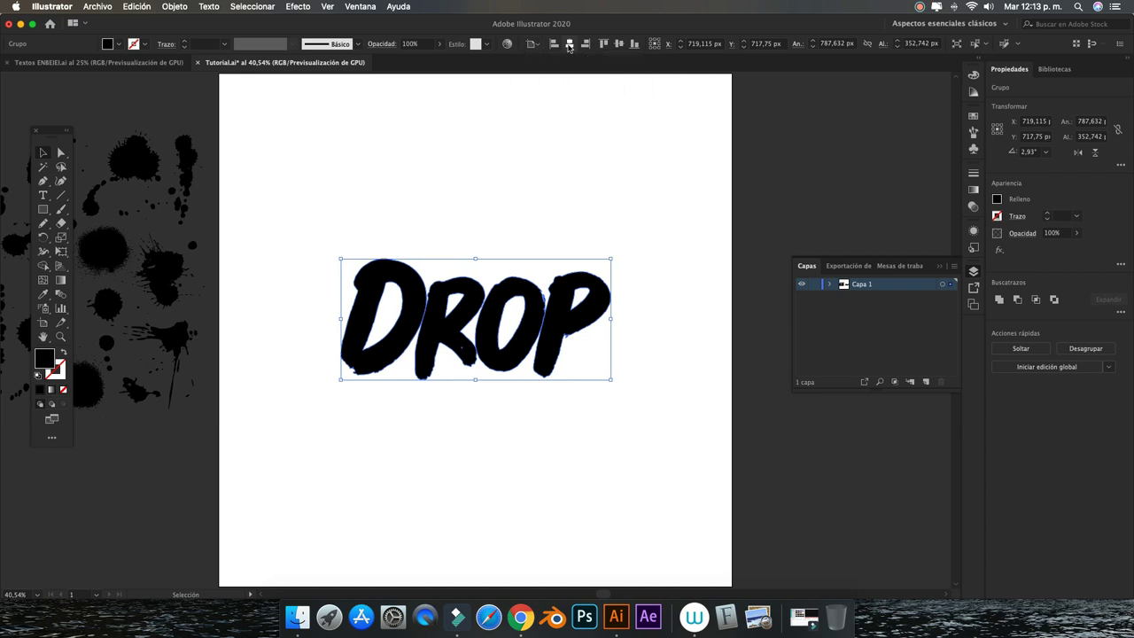
pyautogui.click(619, 44)
pyautogui.click(581, 131)
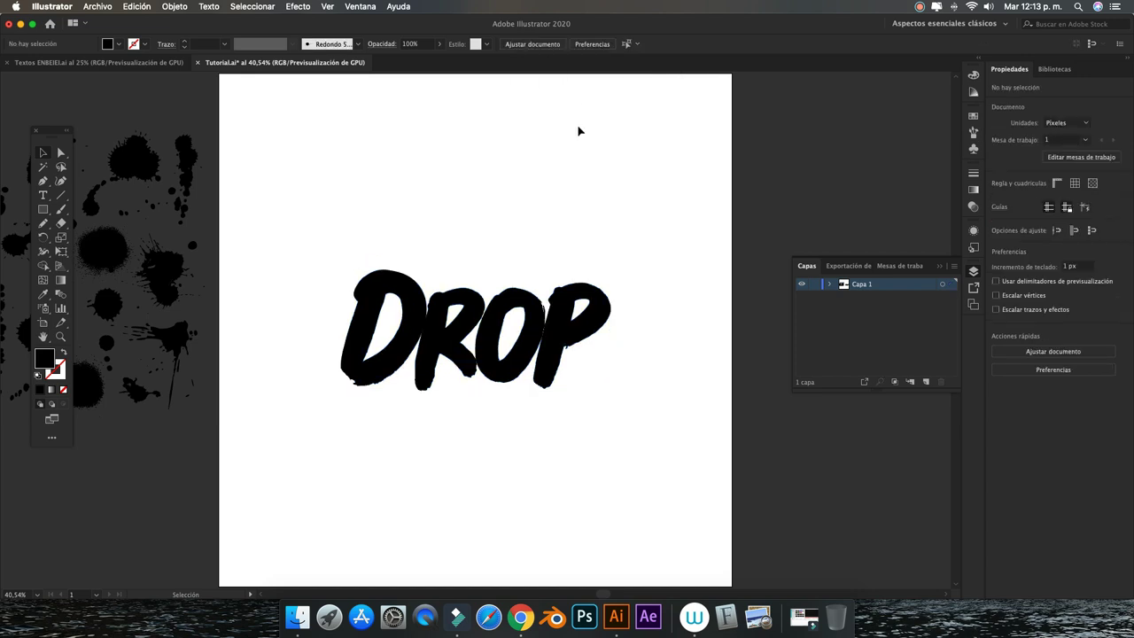
pyautogui.scroll(-2, 544, 169)
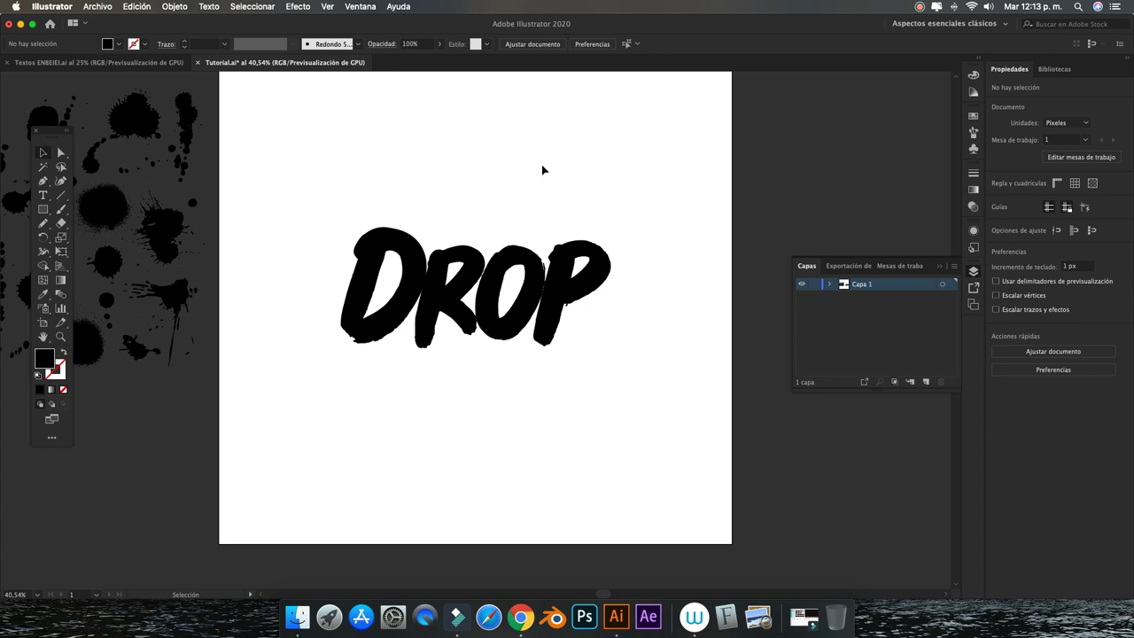
pyautogui.press('super+plus')
pyautogui.press('super+plus')
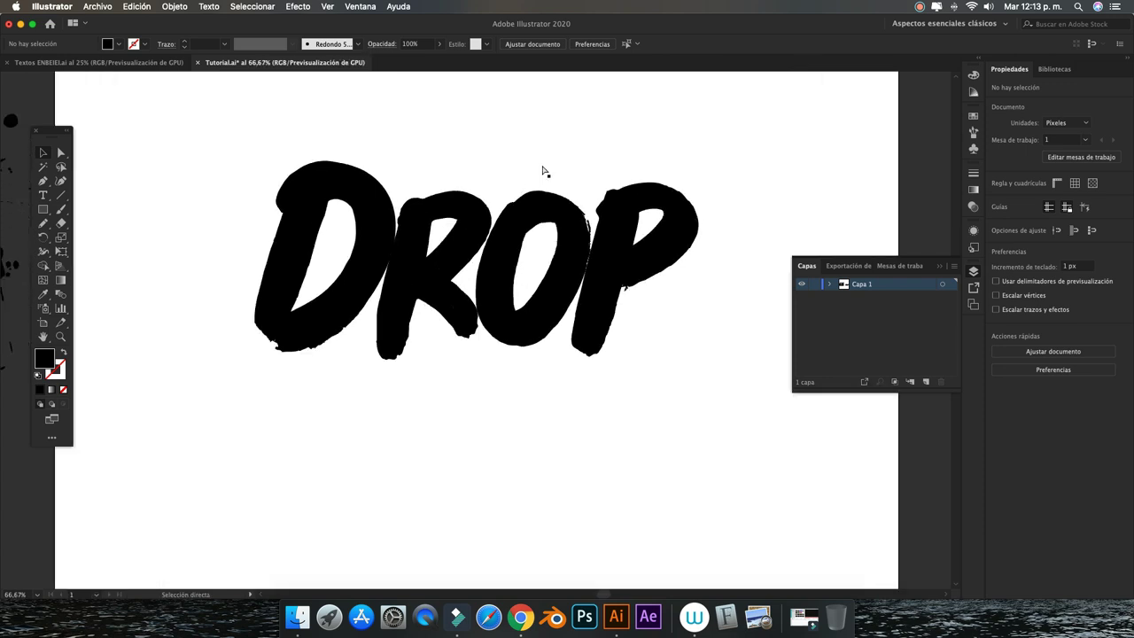
pyautogui.press('super+plus')
pyautogui.press('super+minus')
pyautogui.press('super+minus')
pyautogui.press('super+minus')
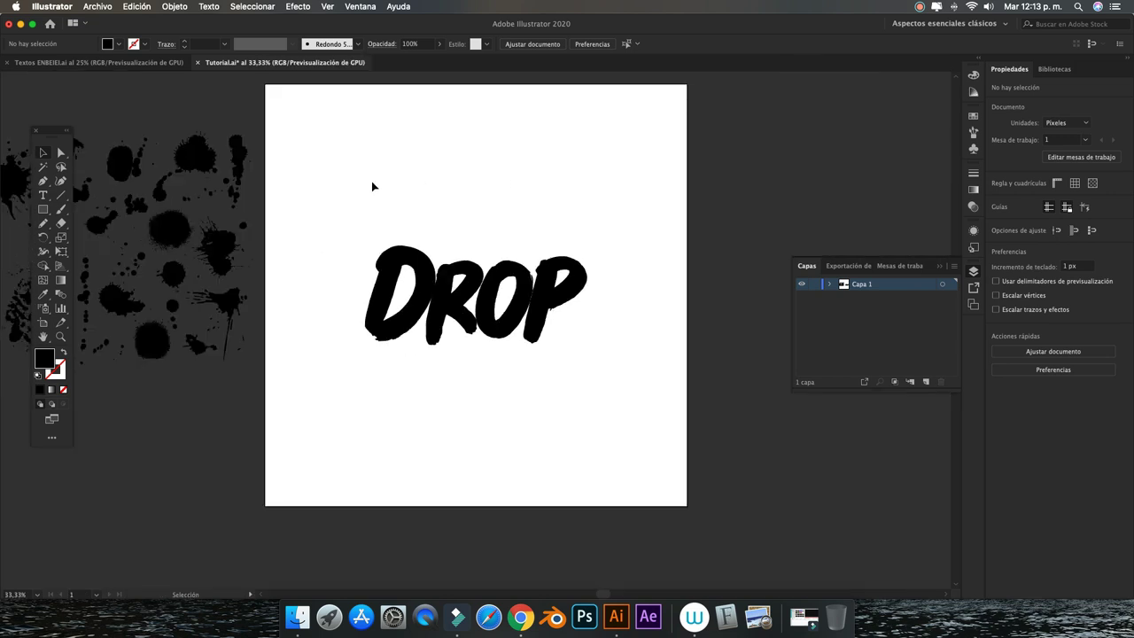
pyautogui.hscroll(-5, 372, 186)
# Copy the top-left splatter onto the D, shrink it and rotate it about 172° against its left edge.
pyautogui.click(181, 195)
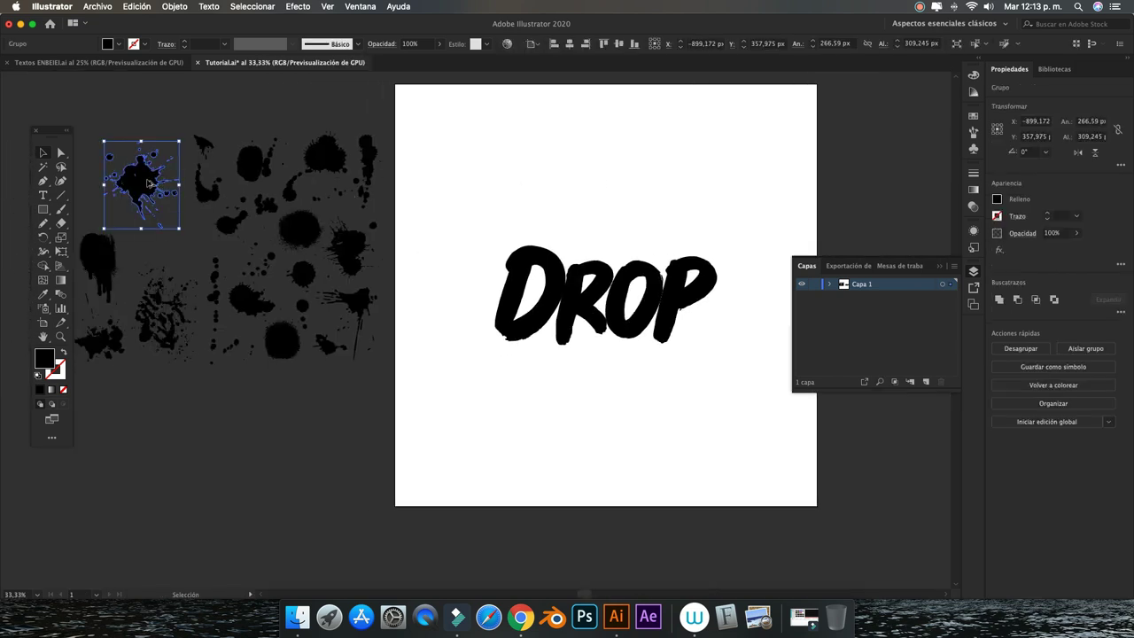
pyautogui.moveTo(151, 184); pyautogui.dragTo(509, 315)
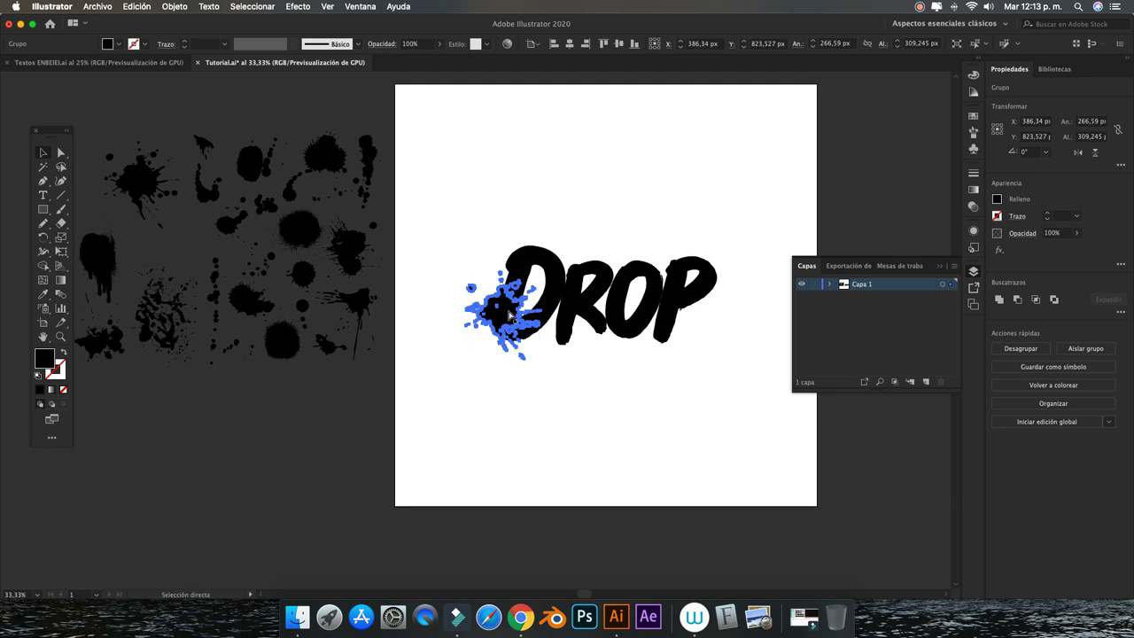
pyautogui.press('super+plus')
pyautogui.press('super+plus')
pyautogui.press('super+plus')
pyautogui.click(511, 316)
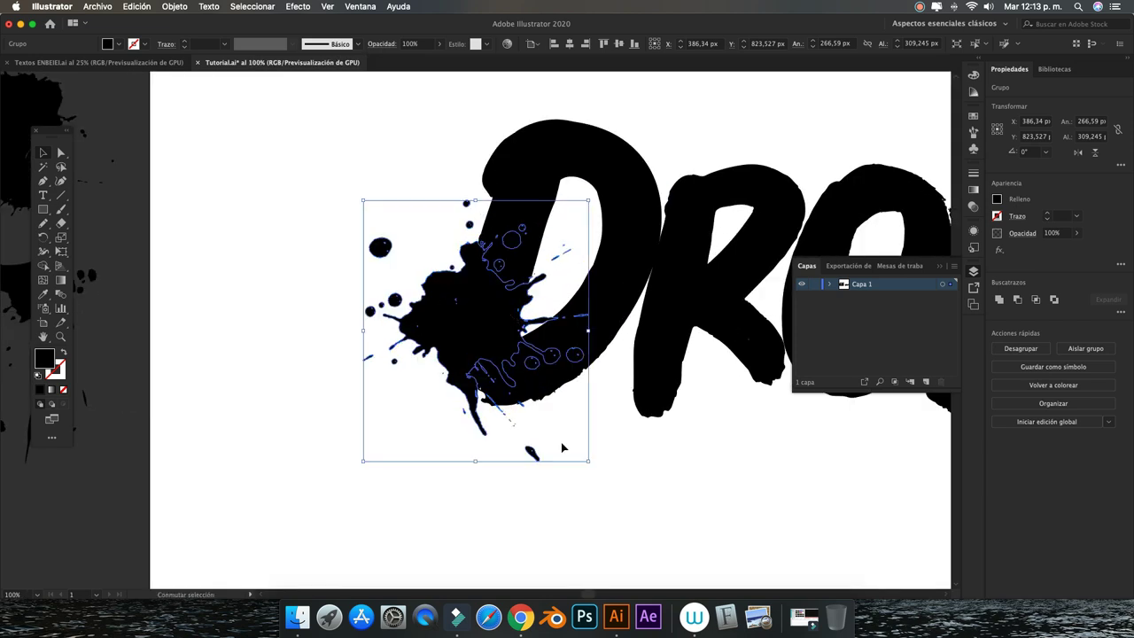
pyautogui.moveTo(588, 463); pyautogui.dragTo(461, 311)
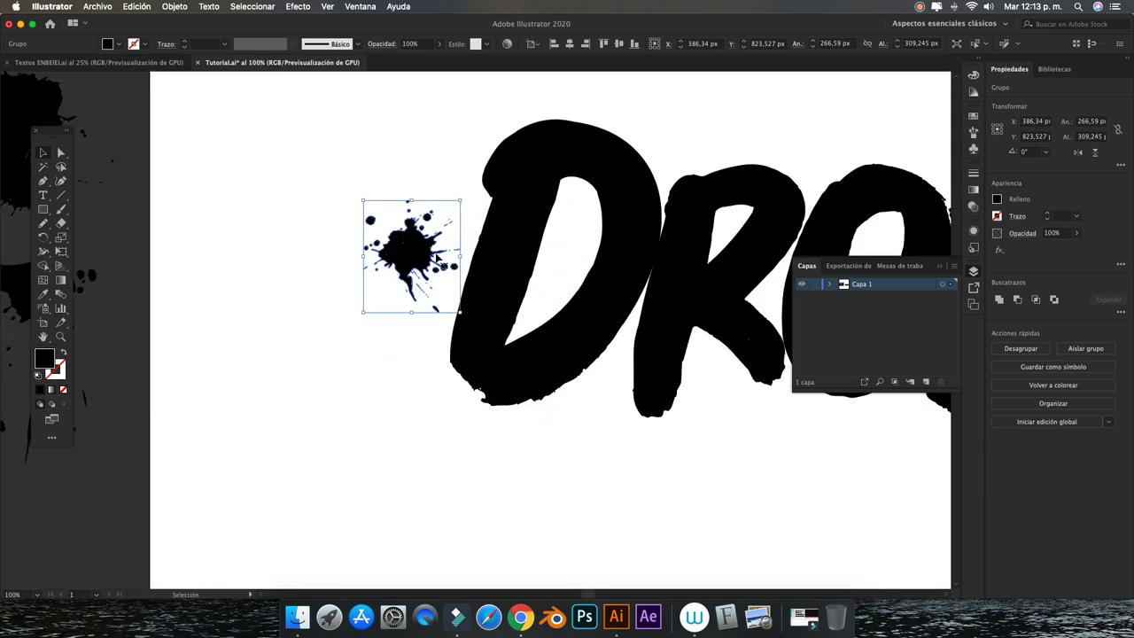
pyautogui.moveTo(455, 249); pyautogui.dragTo(548, 254)
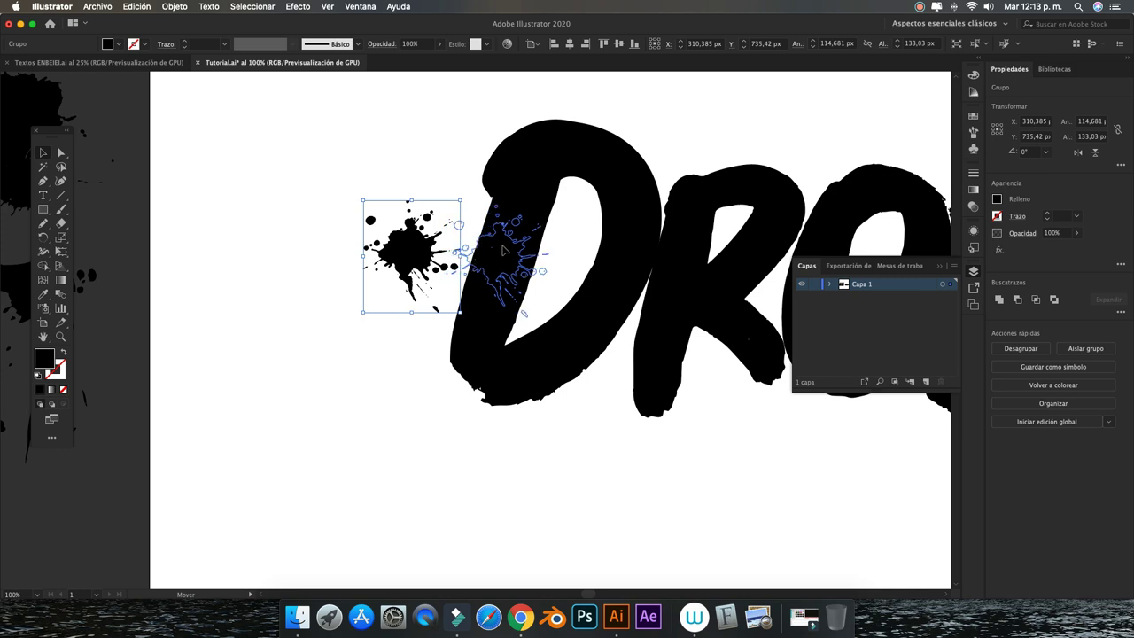
pyautogui.click(393, 258)
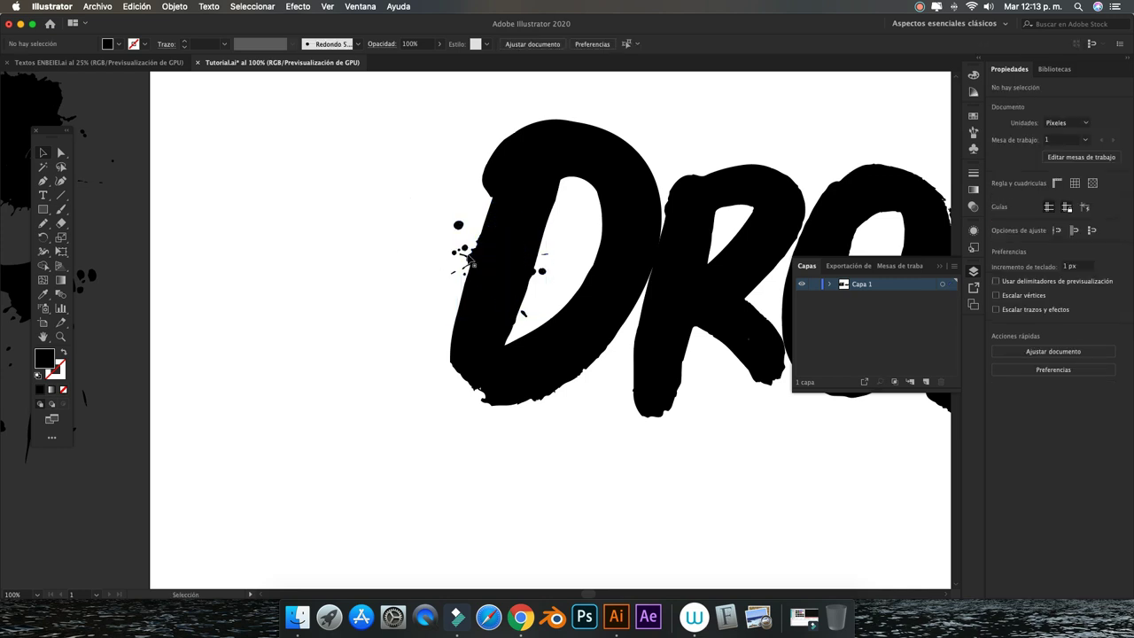
pyautogui.click(470, 259)
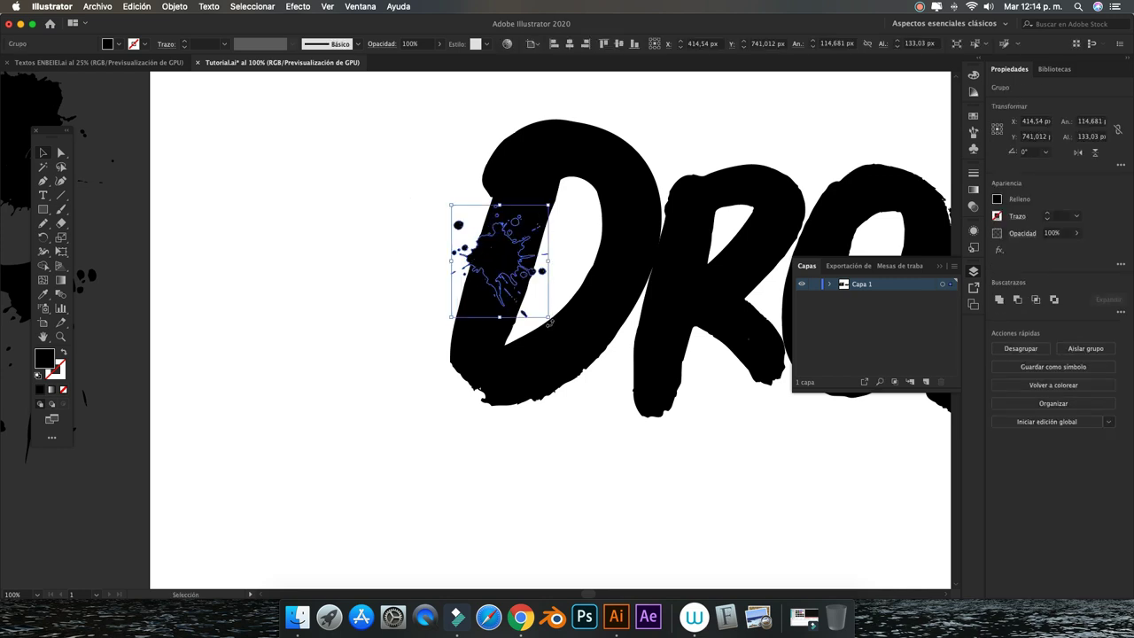
pyautogui.moveTo(549, 323); pyautogui.dragTo(465, 213)
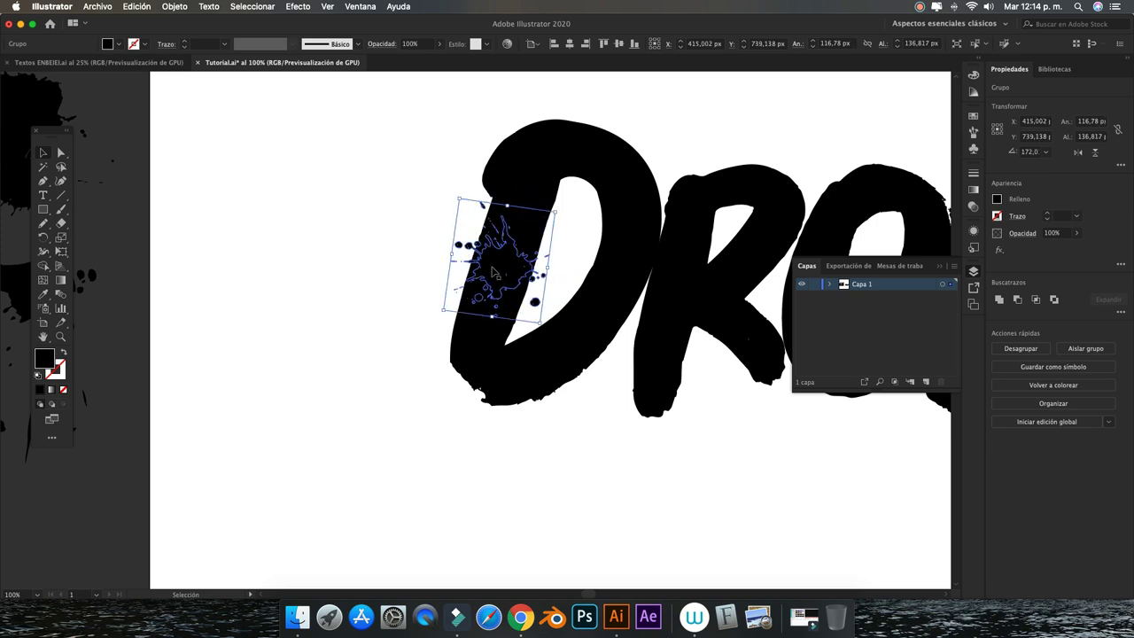
pyautogui.moveTo(494, 274); pyautogui.dragTo(488, 274)
pyautogui.click(413, 297)
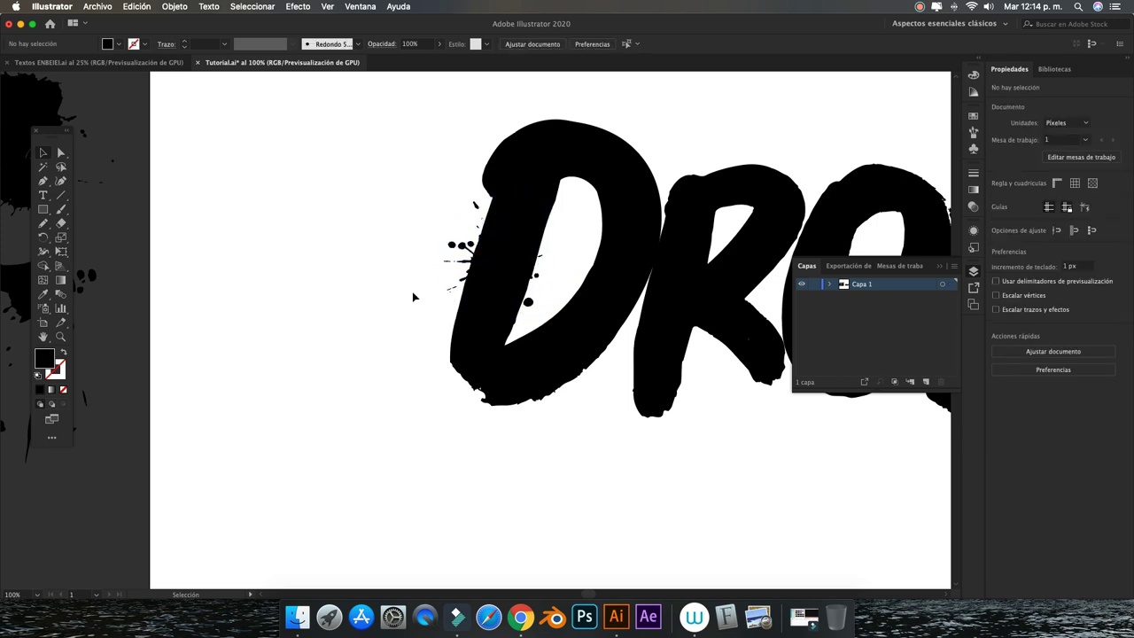
# Copy the drip splatter onto the P and shrink it to under half its size.
pyautogui.press('super+minus')
pyautogui.hscroll(-5, 413, 297)
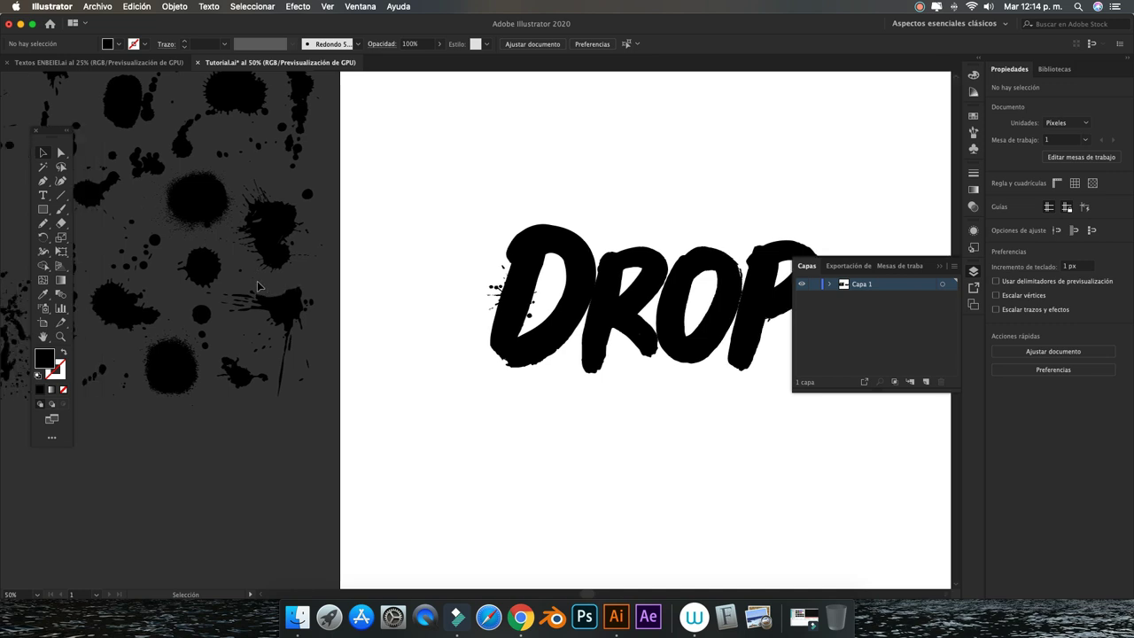
pyautogui.scroll(10, 301, 231)
pyautogui.scroll(-2, 359, 227)
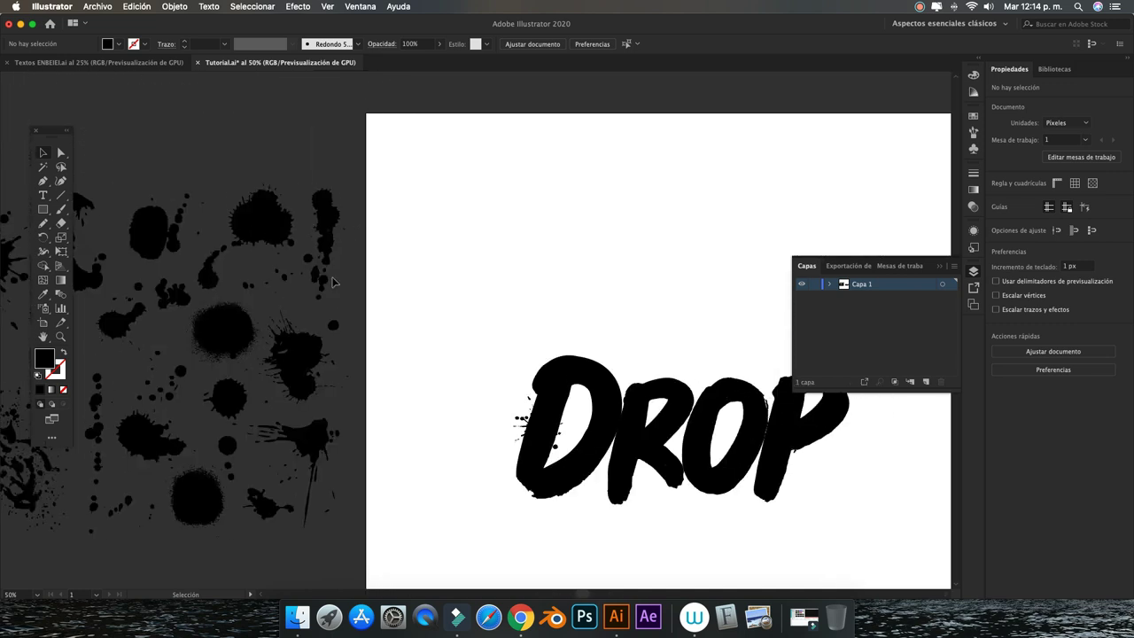
pyautogui.scroll(-2, 315, 253)
pyautogui.hscroll(-2, 292, 381)
pyautogui.hscroll(-3, 289, 384)
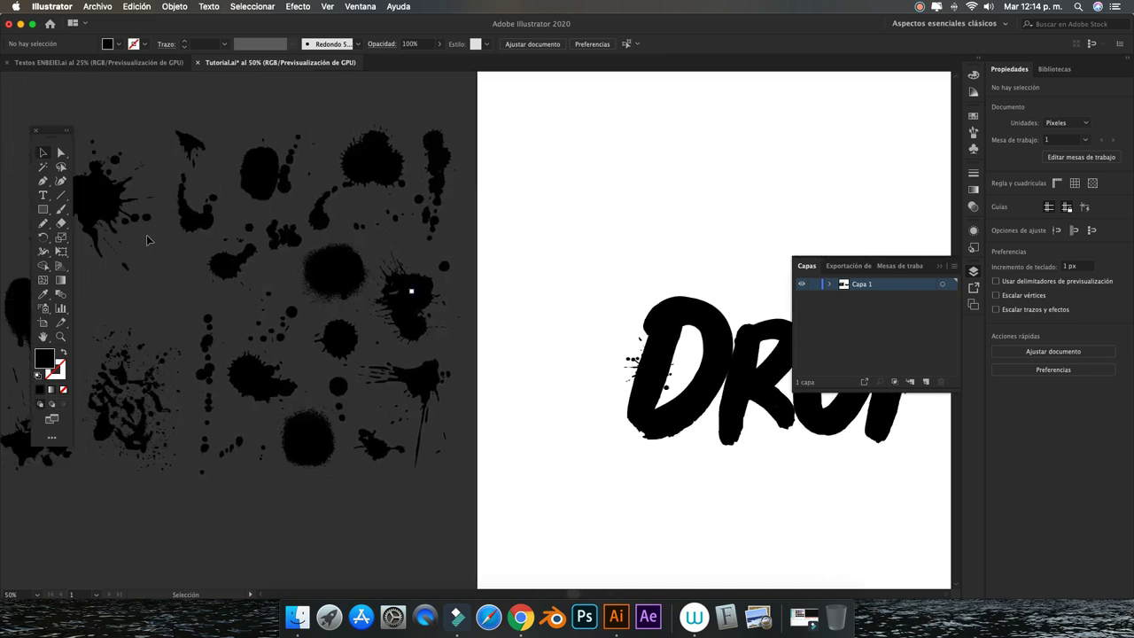
pyautogui.hscroll(-5, 148, 239)
pyautogui.moveTo(140, 326); pyautogui.dragTo(845, 490)
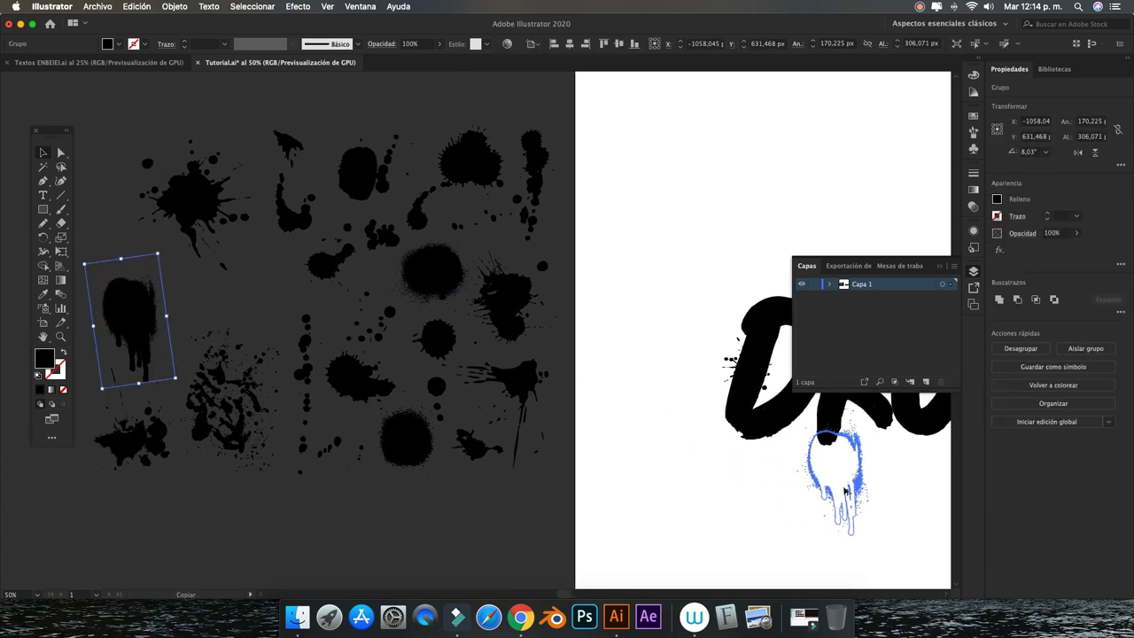
pyautogui.hscroll(10, 798, 398)
pyautogui.scroll(-3, 797, 399)
pyautogui.moveTo(376, 346)
pyautogui.mouseDown()
pyautogui.moveTo(577, 308)
pyautogui.moveTo(575, 295)
pyautogui.mouseUp()
pyautogui.press('super+minus')
pyautogui.press('super+minus')
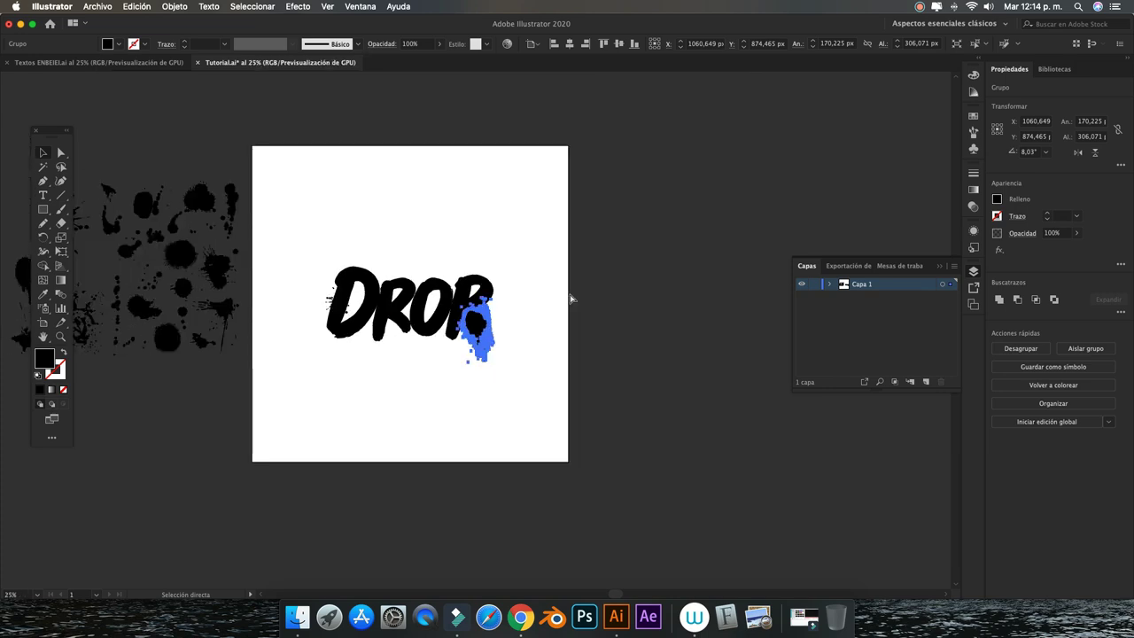
pyautogui.press('super+plus')
pyautogui.press('super+plus')
pyautogui.press('super+plus')
pyautogui.press('super+plus')
pyautogui.press('super+plus')
pyautogui.press('super+plus')
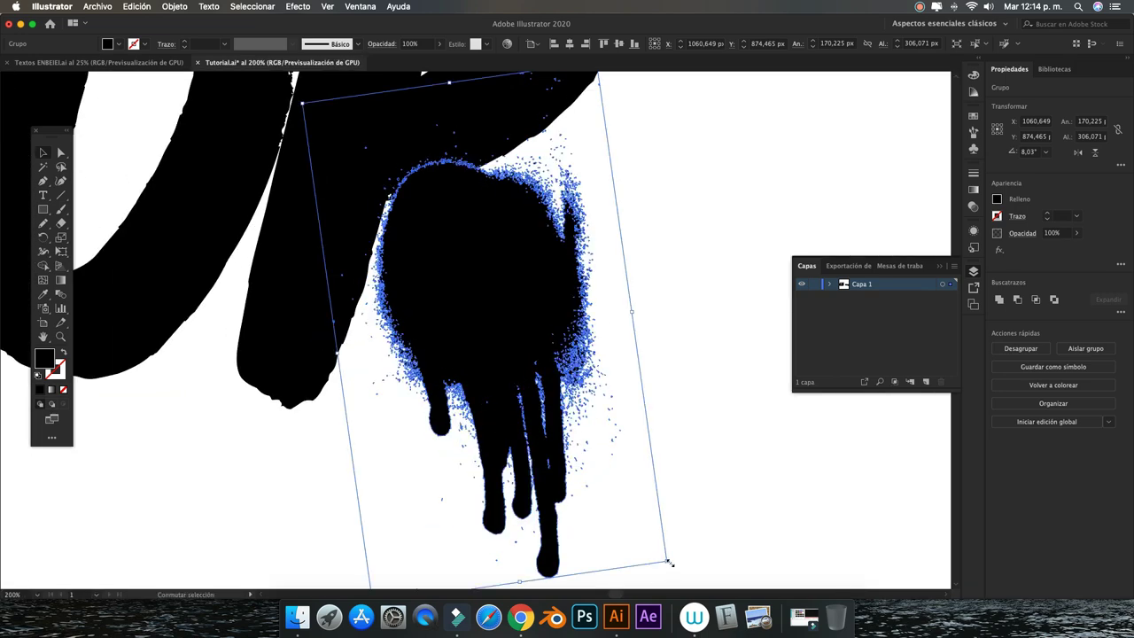
pyautogui.moveTo(669, 561); pyautogui.dragTo(465, 297)
# Position the drip under the P's edge, slightly smaller and tilted.
pyautogui.scroll(2, 452, 192)
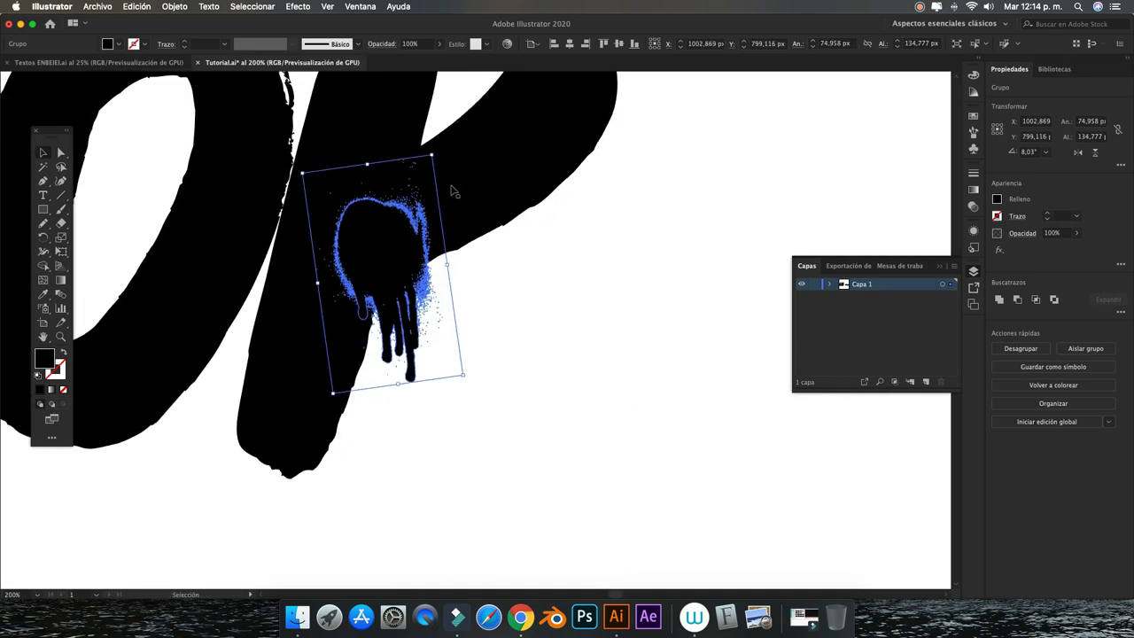
pyautogui.moveTo(434, 174); pyautogui.dragTo(498, 336)
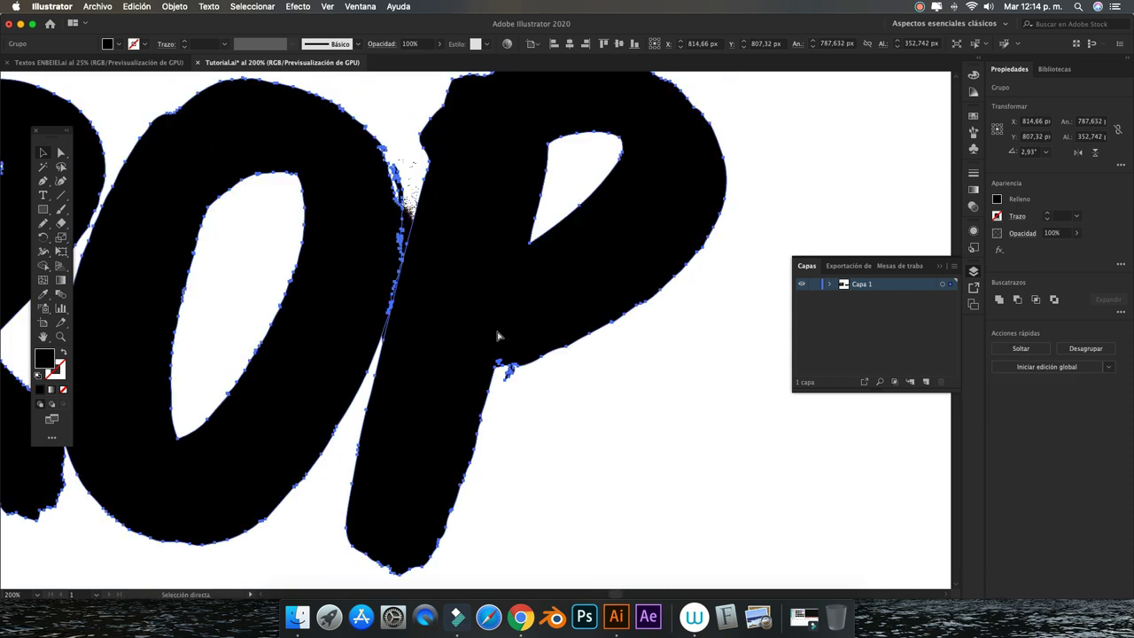
pyautogui.click(498, 336)
pyautogui.click(403, 332)
pyautogui.moveTo(422, 315)
pyautogui.mouseDown()
pyautogui.moveTo(471, 334)
pyautogui.moveTo(546, 241)
pyautogui.moveTo(493, 257)
pyautogui.mouseUp()
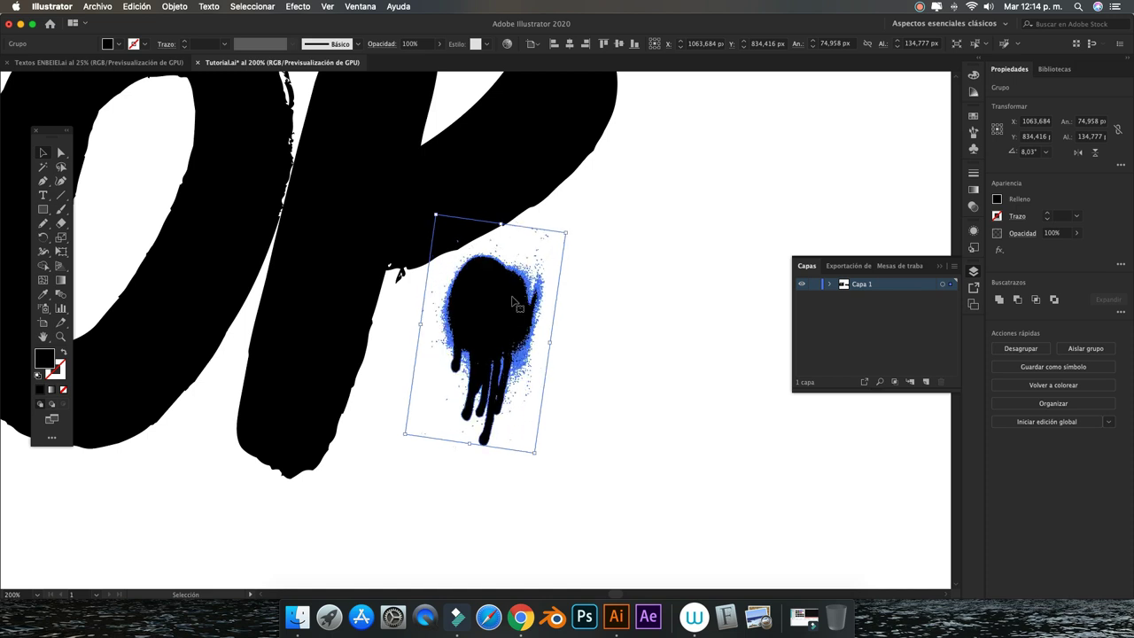
pyautogui.moveTo(493, 256); pyautogui.dragTo(474, 147)
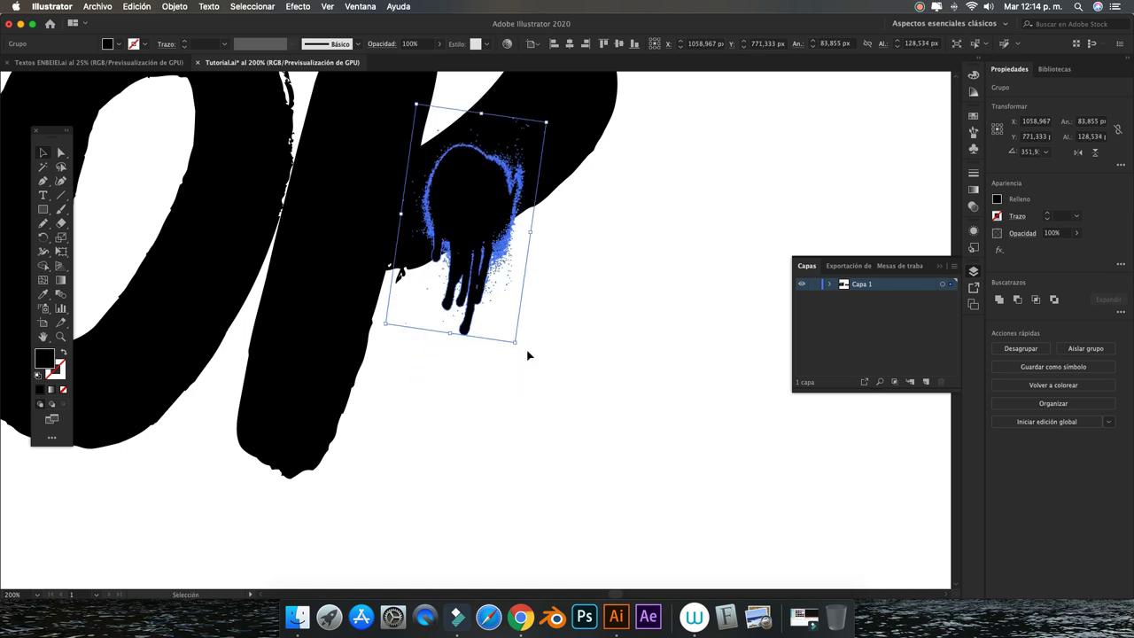
pyautogui.moveTo(519, 347)
pyautogui.mouseDown()
pyautogui.moveTo(534, 333)
pyautogui.moveTo(524, 307)
pyautogui.mouseUp()
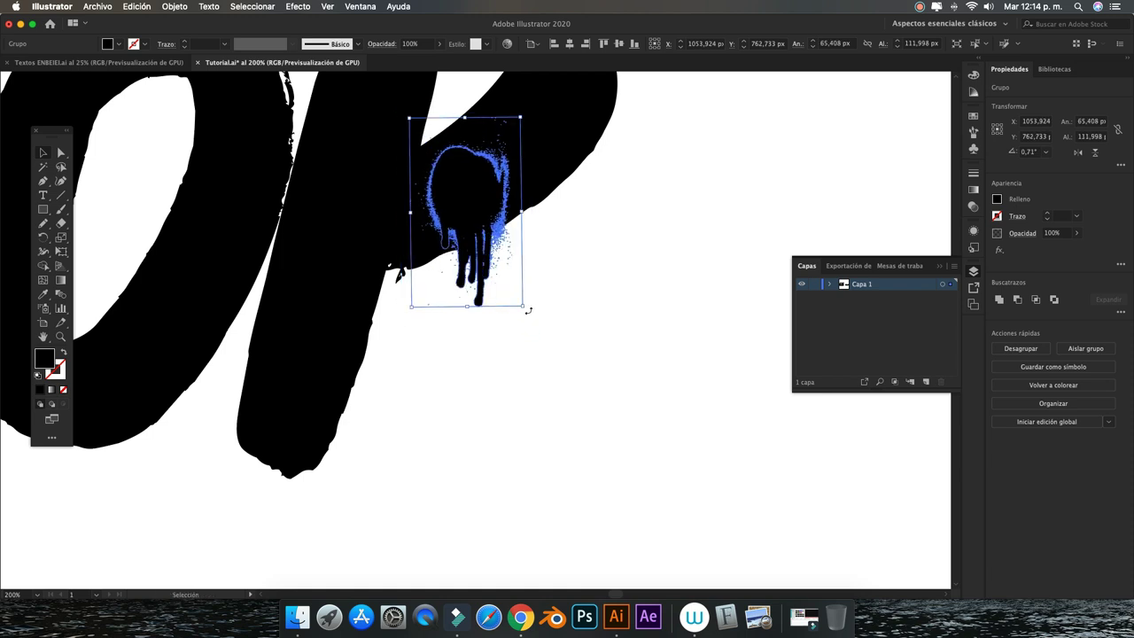
pyautogui.moveTo(528, 309); pyautogui.dragTo(527, 317)
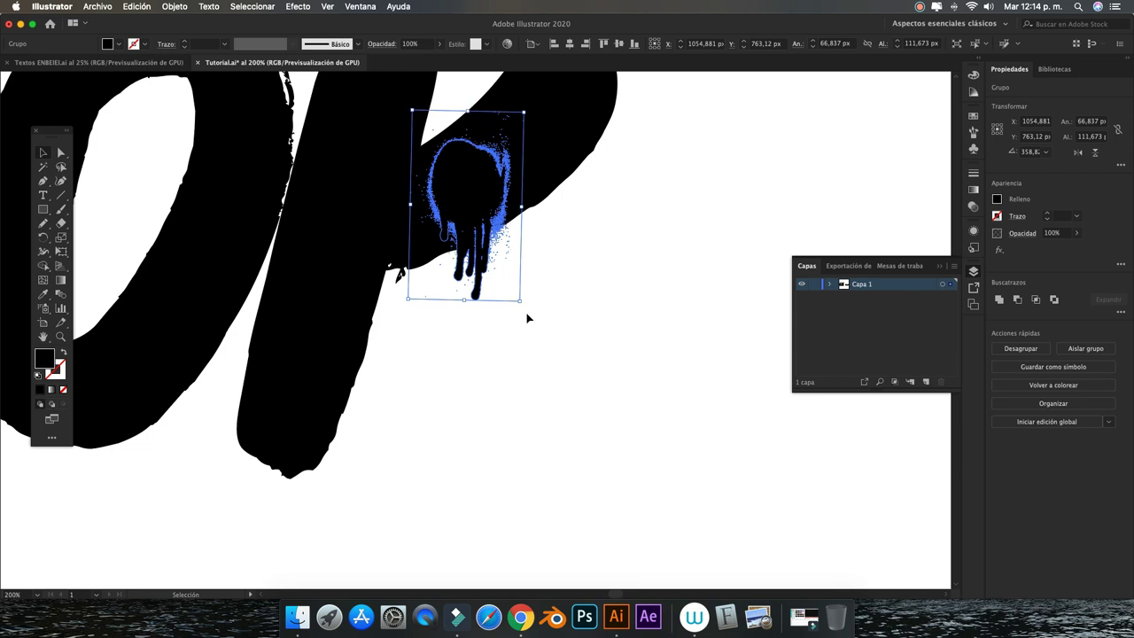
pyautogui.click(527, 317)
pyautogui.press('super+minus')
pyautogui.press('super+minus')
pyautogui.press('super+minus')
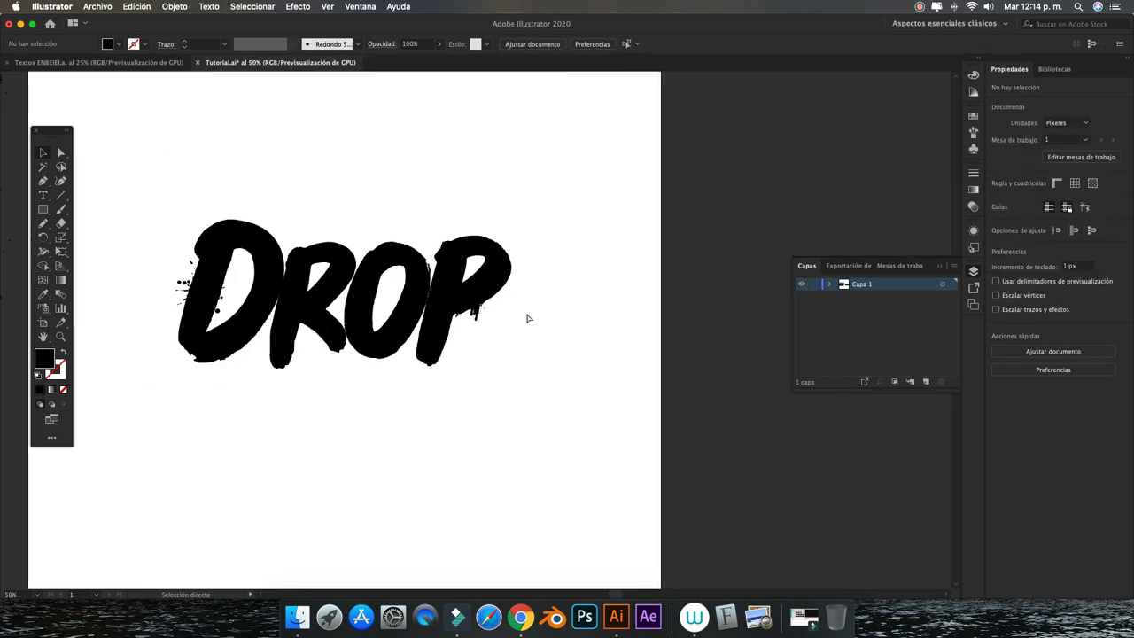
# Place spare splatters on the D and delete the two that don't fit.
pyautogui.press('space')
pyautogui.moveTo(327, 445); pyautogui.dragTo(661, 516)
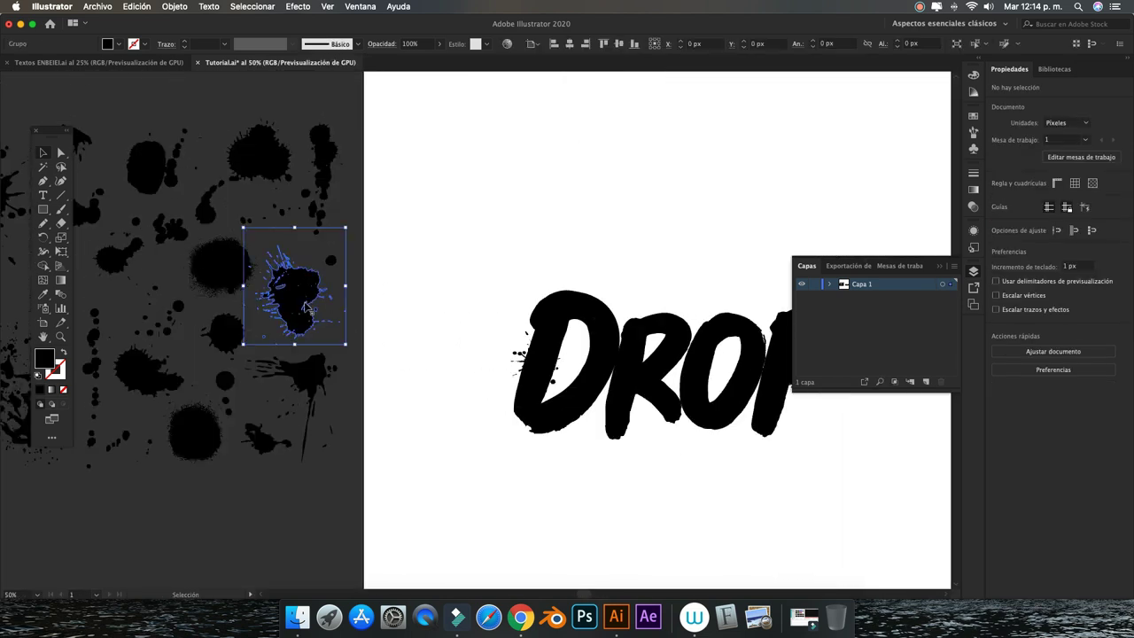
pyautogui.moveTo(278, 278); pyautogui.dragTo(722, 345)
pyautogui.moveTo(142, 398); pyautogui.dragTo(655, 408)
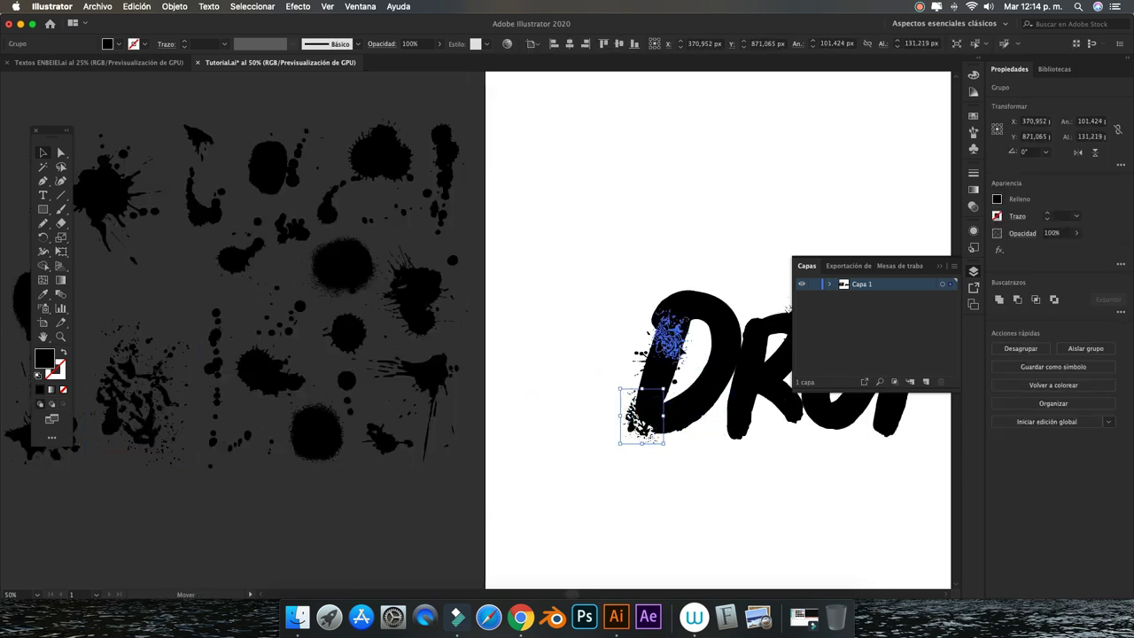
pyautogui.click(743, 511)
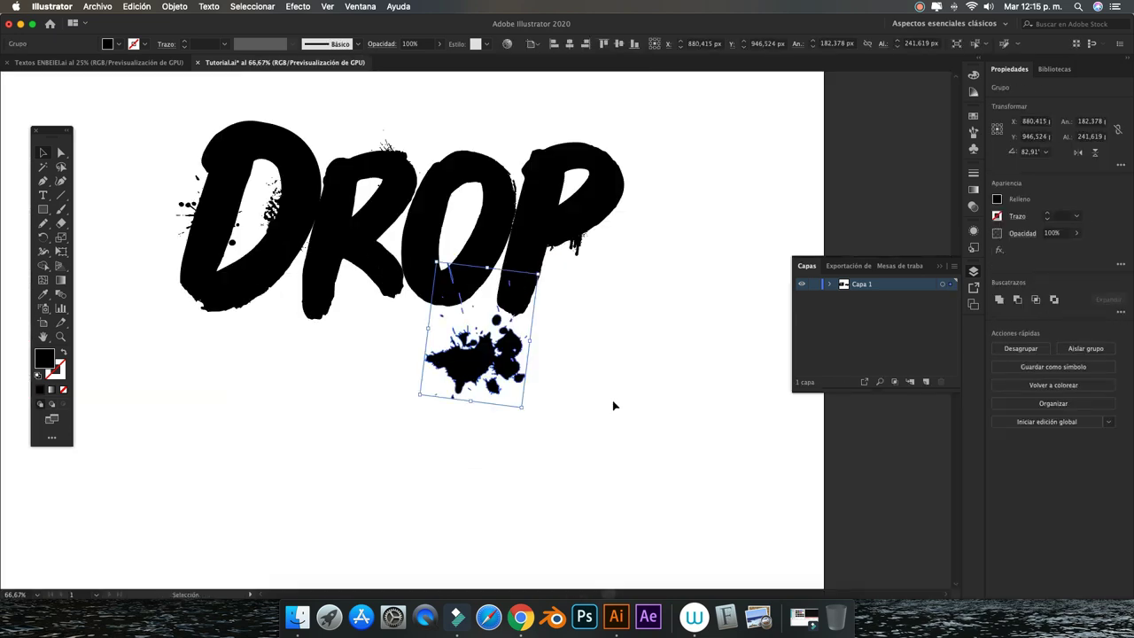
pyautogui.moveTo(449, 387)
pyautogui.mouseDown()
pyautogui.moveTo(354, 481)
pyautogui.moveTo(329, 455)
pyautogui.mouseUp()
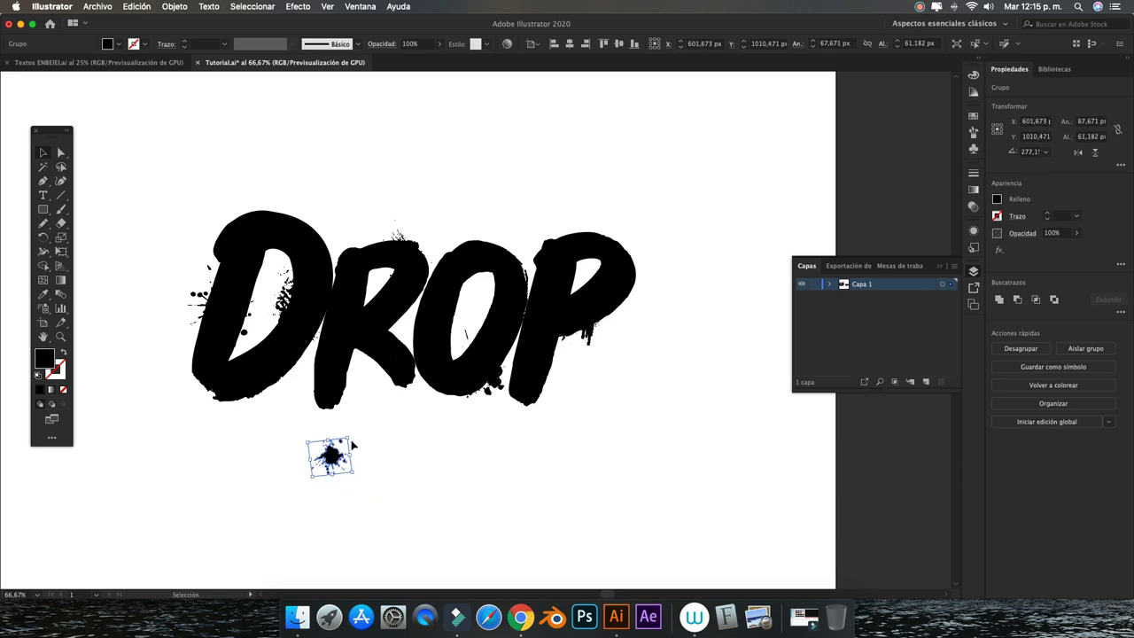
pyautogui.press('Delete')
pyautogui.press('super+minus')
pyautogui.press('super+minus')
pyautogui.moveTo(215, 375)
pyautogui.mouseDown()
pyautogui.moveTo(569, 430)
pyautogui.moveTo(590, 390)
pyautogui.moveTo(509, 377)
pyautogui.moveTo(523, 353)
pyautogui.moveTo(653, 405)
pyautogui.mouseUp()
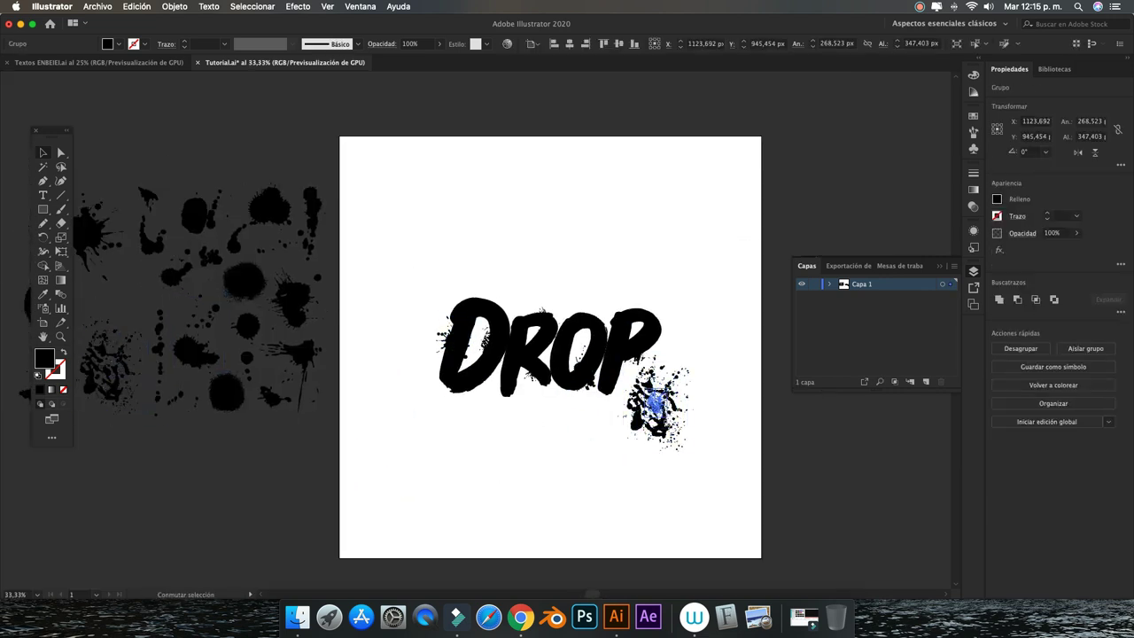
pyautogui.press('Delete')
pyautogui.scroll(2, 722, 387)
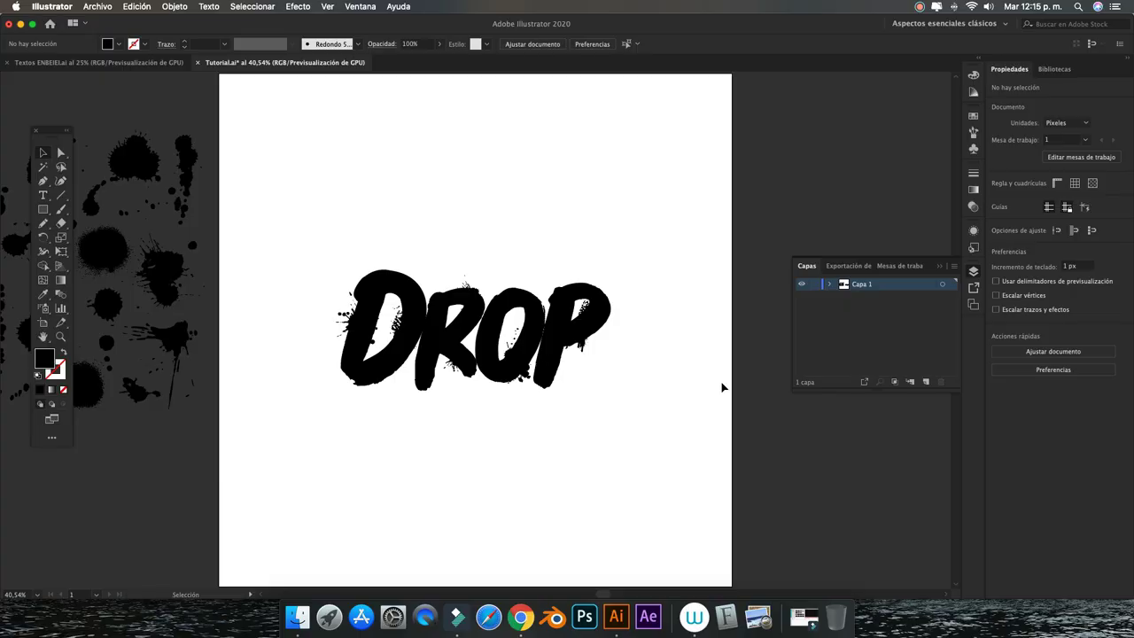
pyautogui.press('super+equal')
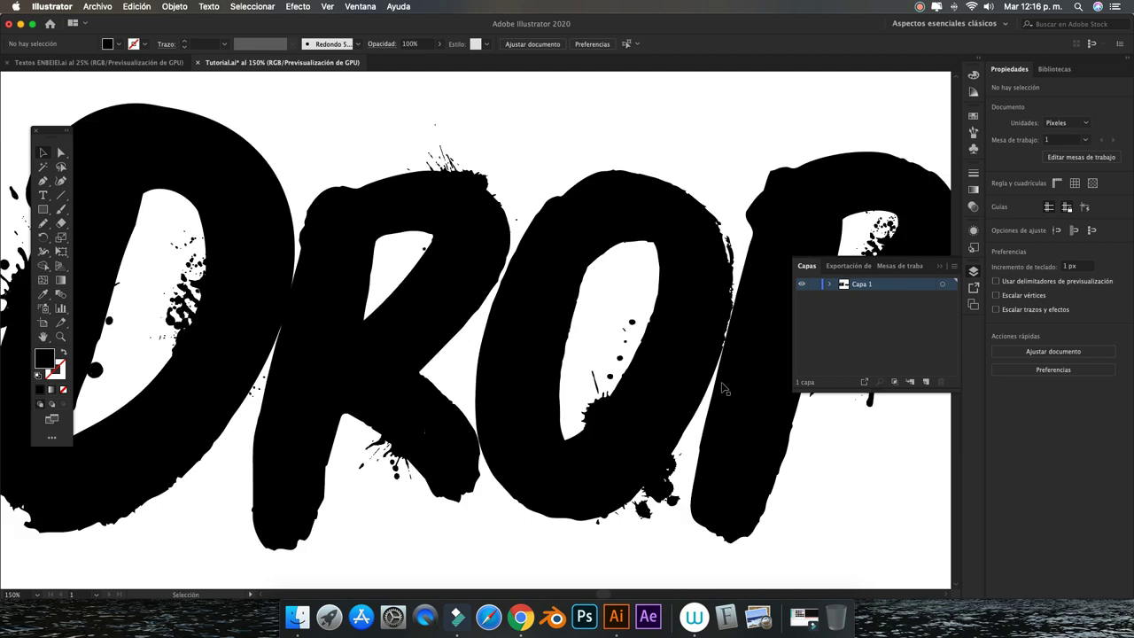
pyautogui.moveTo(615, 419); pyautogui.dragTo(611, 381)
pyautogui.press('super+equal')
pyautogui.scroll(-3, 512, 398)
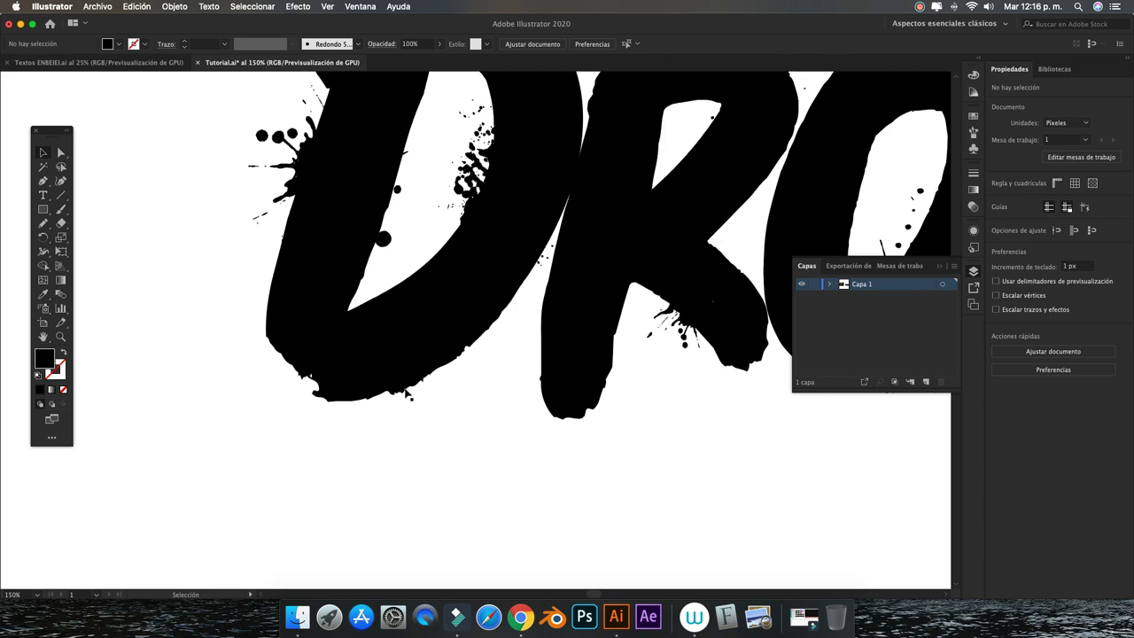
pyautogui.scroll(-2, 409, 395)
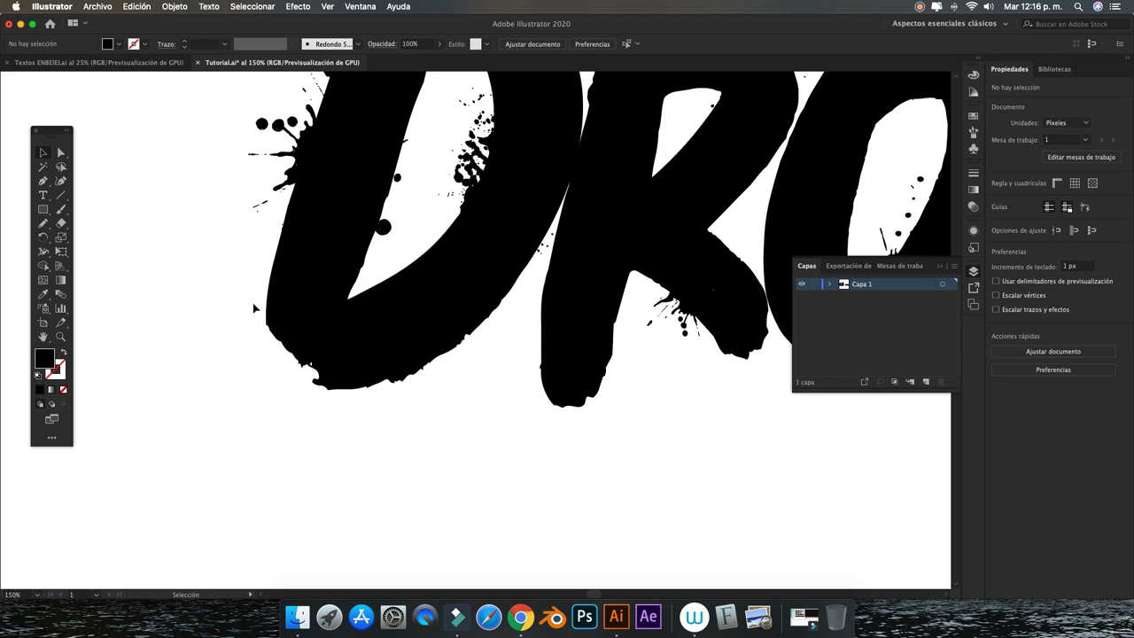
pyautogui.press('F2')
# Adjust the Pencil tool's Fidelity slider slightly toward Accurate and confirm.
pyautogui.doubleClick(43, 224)
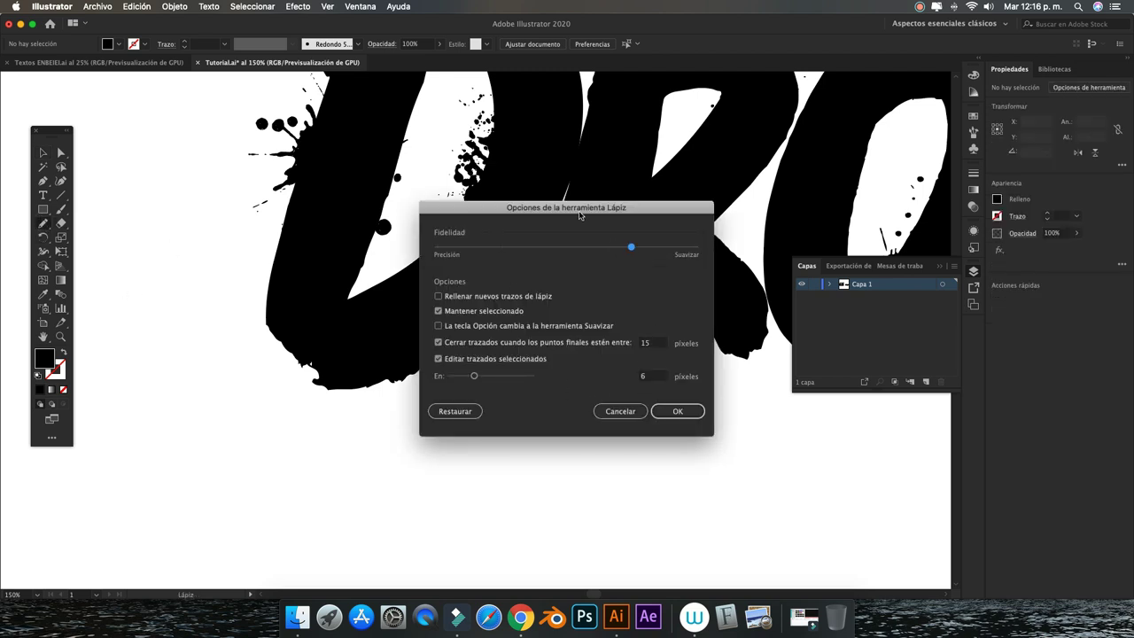
pyautogui.moveTo(578, 213); pyautogui.dragTo(567, 249)
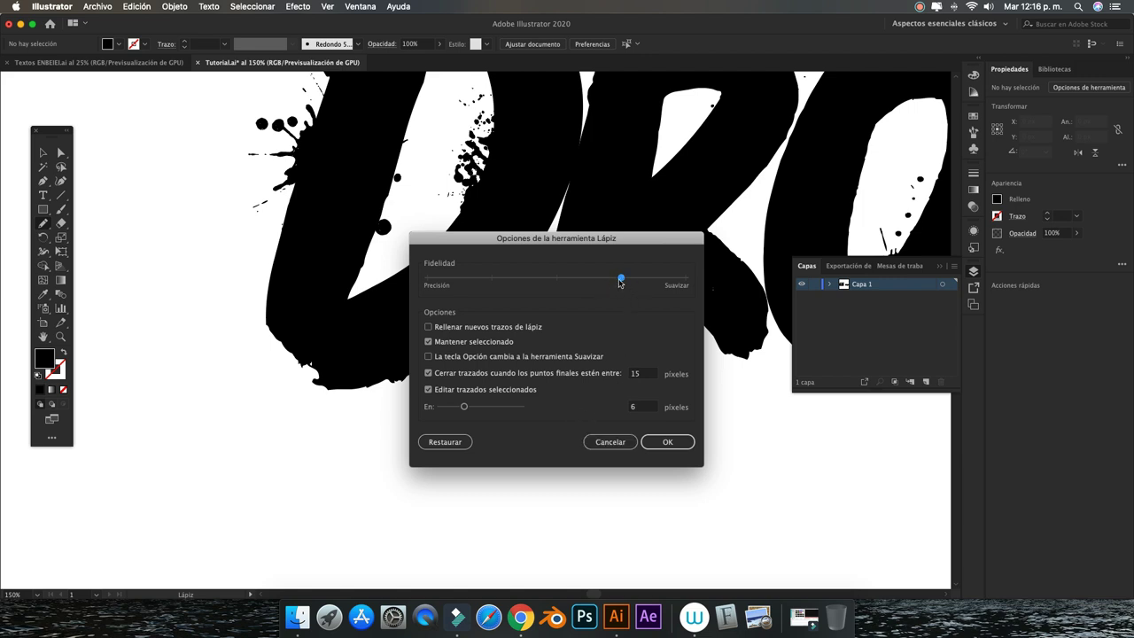
pyautogui.moveTo(623, 280); pyautogui.dragTo(557, 277)
pyautogui.click(670, 441)
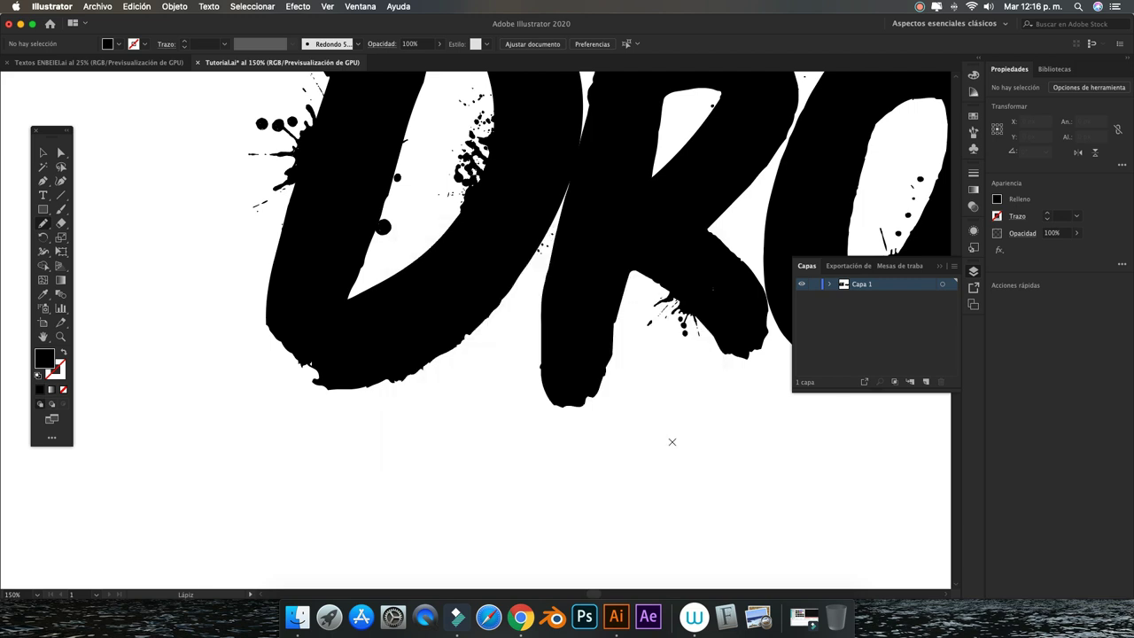
# Draw a long freehand drip below the D, fill it black, deselect, and fit the view.
pyautogui.scroll(-1, 425, 349)
pyautogui.scroll(-3, 425, 349)
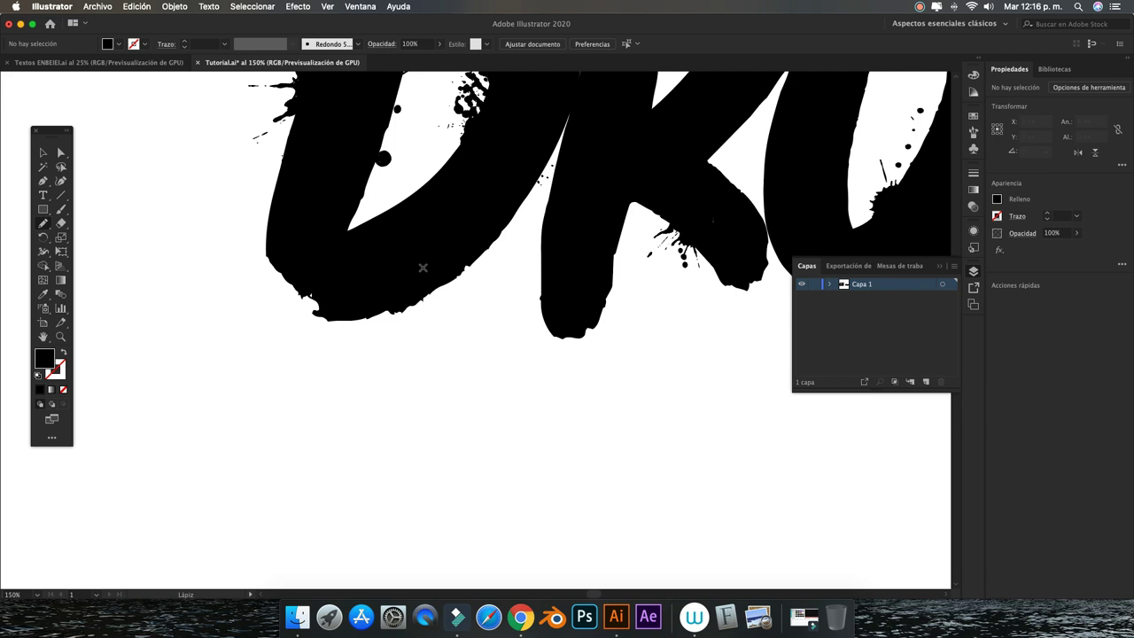
pyautogui.moveTo(395, 261)
pyautogui.mouseDown()
pyautogui.moveTo(415, 403)
pyautogui.moveTo(407, 476)
pyautogui.moveTo(421, 475)
pyautogui.moveTo(437, 258)
pyautogui.moveTo(397, 262)
pyautogui.mouseUp()
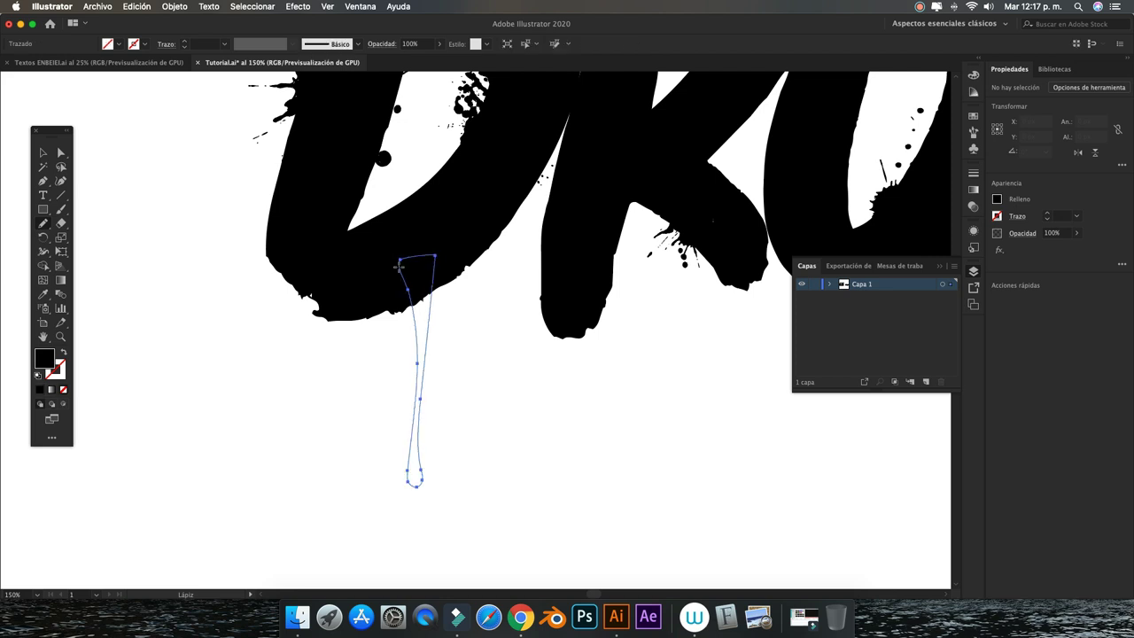
pyautogui.click(38, 389)
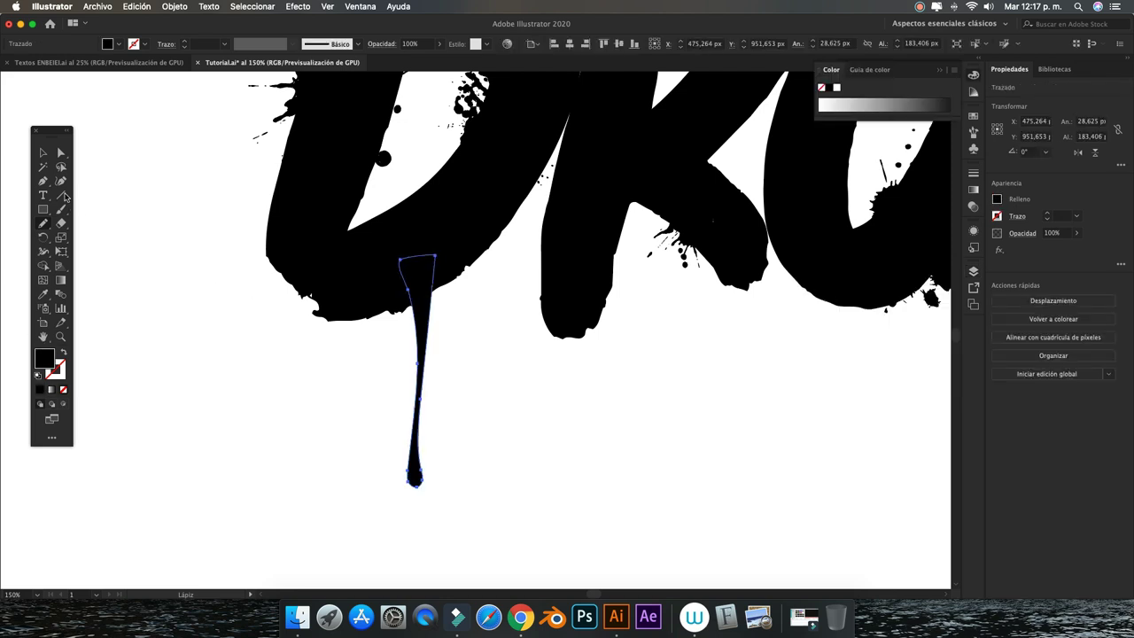
pyautogui.click(43, 153)
pyautogui.click(200, 348)
pyautogui.press('super+0')
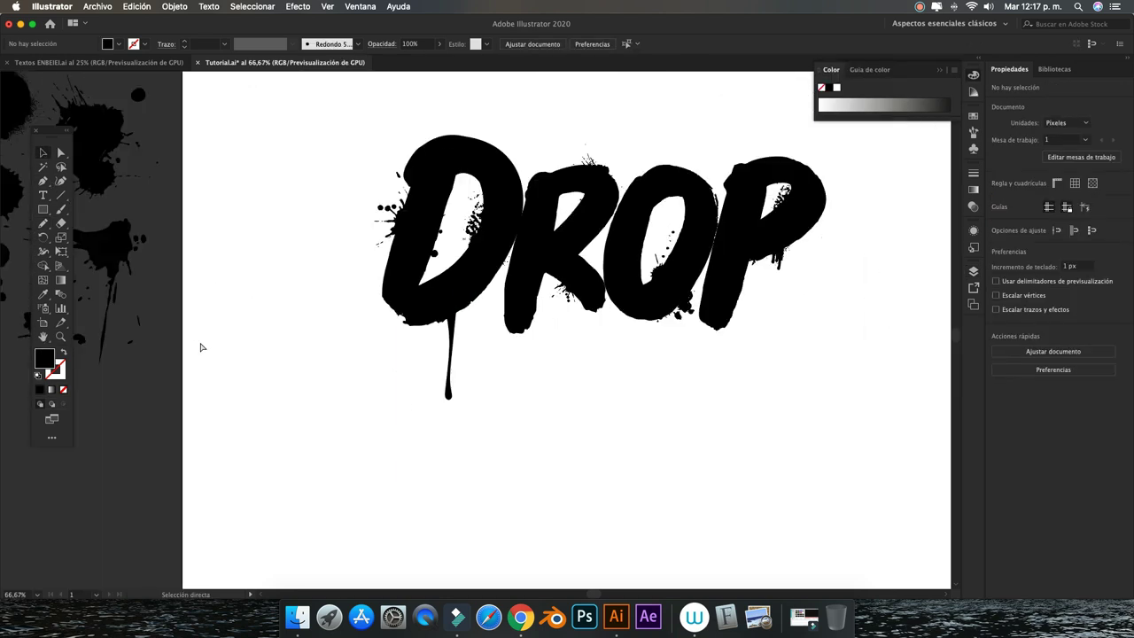
# Zoom in on the lettering and pencil a new drip hanging below a letter.
pyautogui.press('super+equal')
pyautogui.press('super+equal')
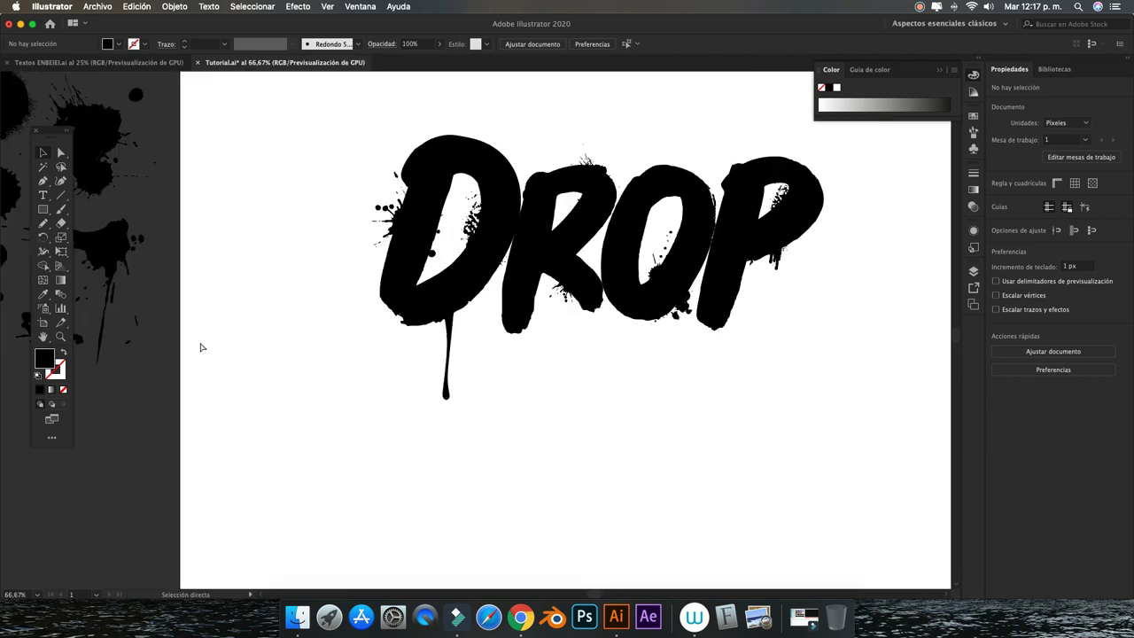
pyautogui.press('super+equal')
pyautogui.press('super+equal')
pyautogui.press('super+equal')
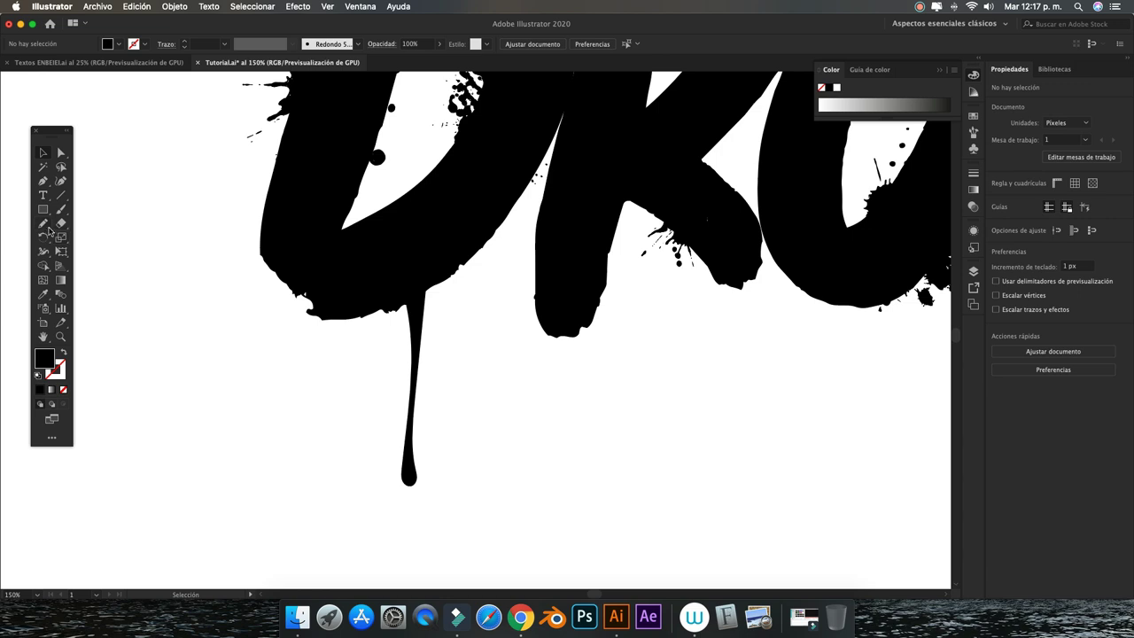
pyautogui.scroll(2, 577, 278)
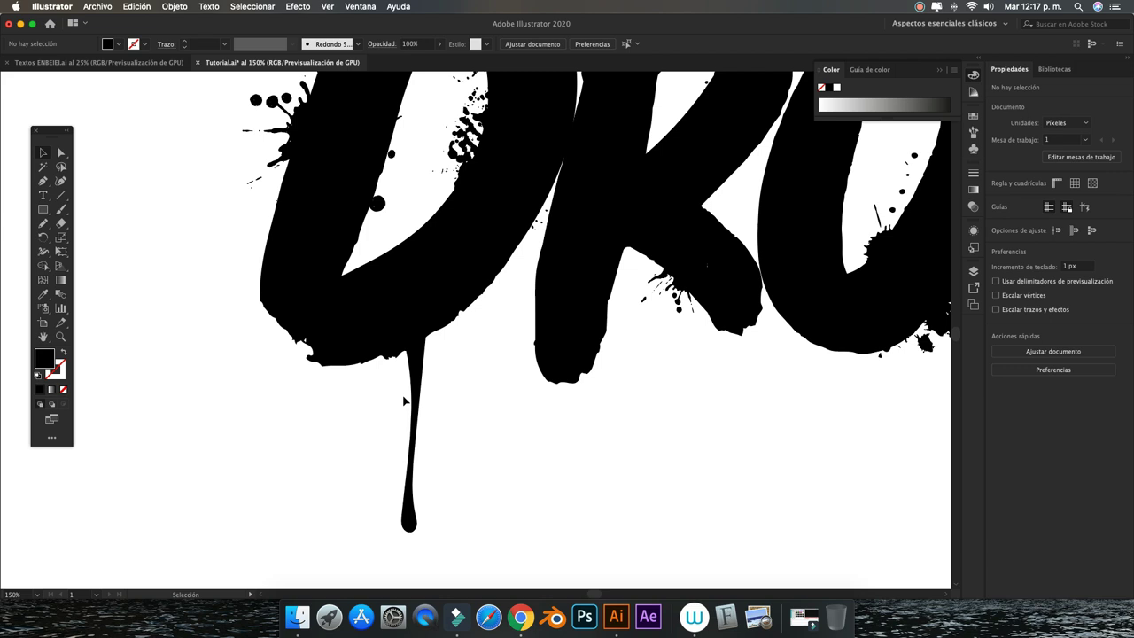
pyautogui.press('n')
pyautogui.hscroll(2, 487, 342)
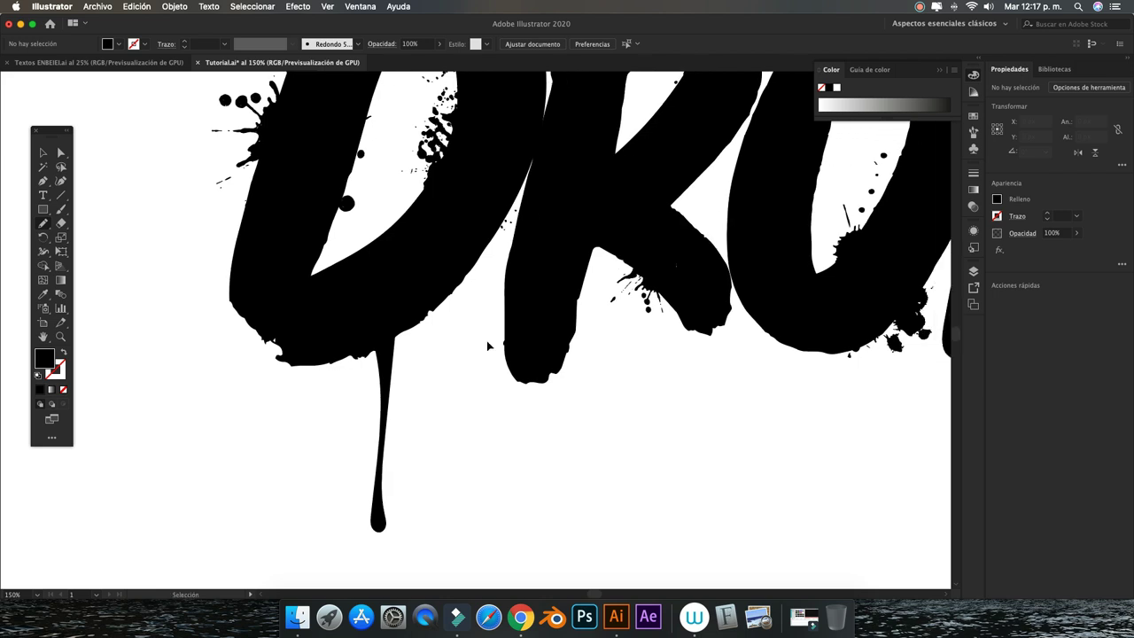
pyautogui.scroll(2, 487, 345)
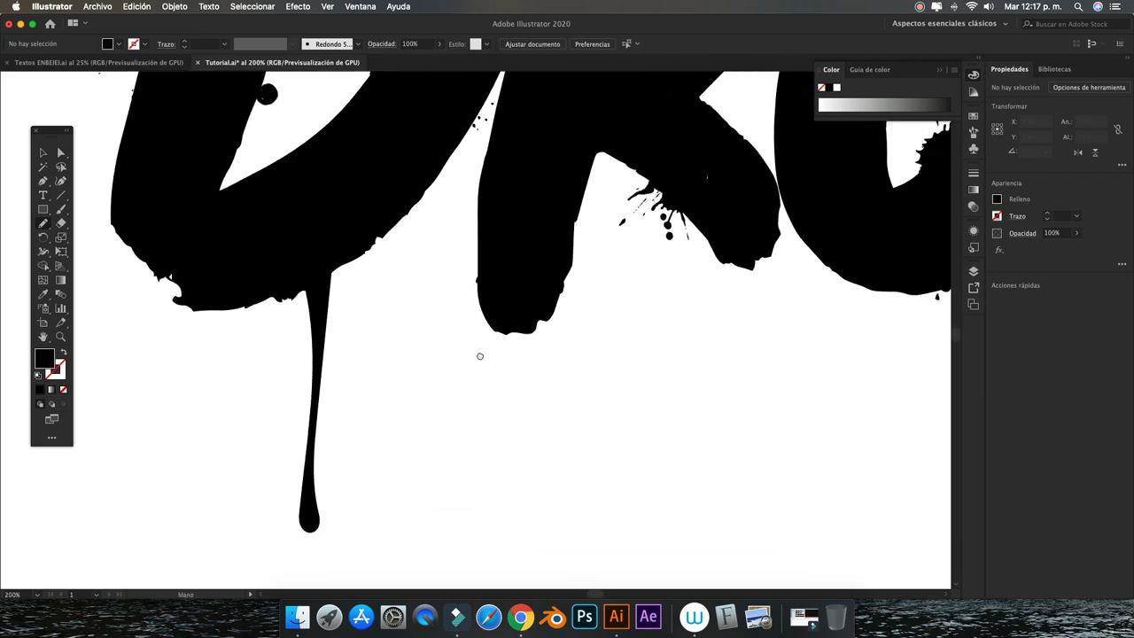
pyautogui.scroll(-2, 481, 355)
pyautogui.moveTo(459, 271)
pyautogui.mouseDown()
pyautogui.moveTo(478, 292)
pyautogui.moveTo(478, 434)
pyautogui.moveTo(492, 326)
pyautogui.mouseUp()
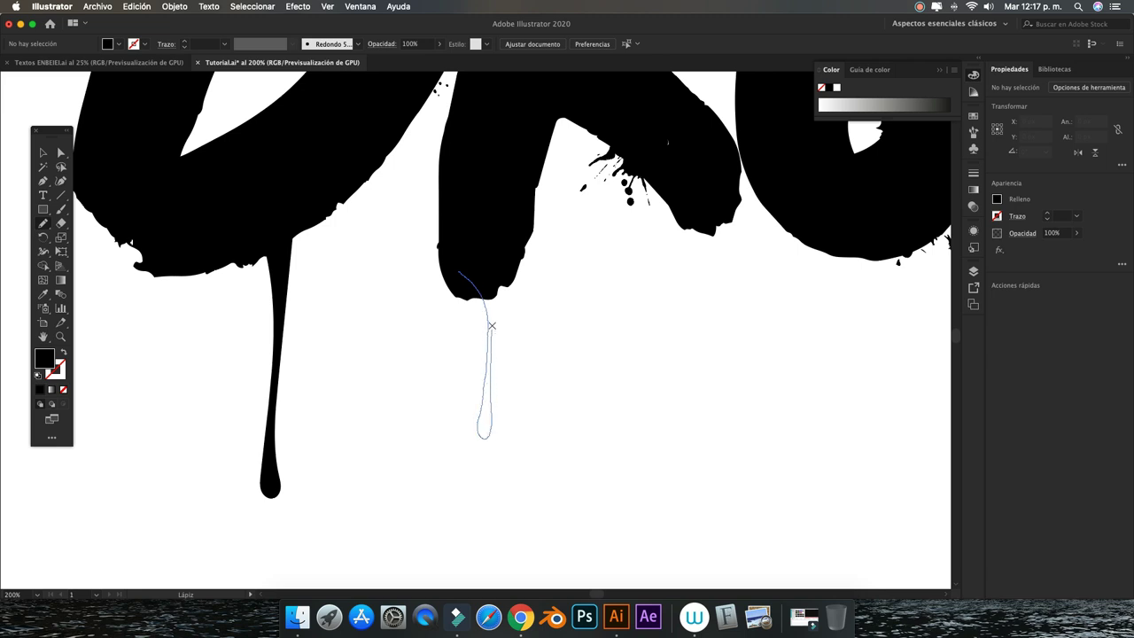
# Draw a drip under the D and another inside the O.
pyautogui.moveTo(492, 326); pyautogui.dragTo(457, 270)
pyautogui.hscroll(3, 532, 336)
pyautogui.scroll(1, 532, 337)
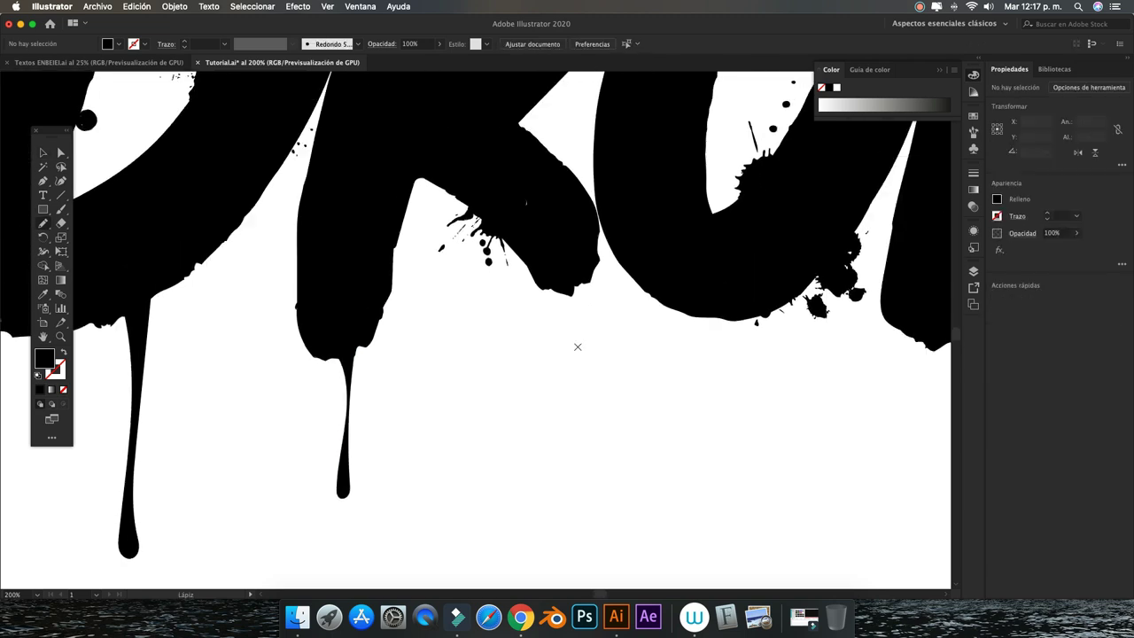
pyautogui.press('super+minus')
pyautogui.press('super+minus')
pyautogui.moveTo(241, 286)
pyautogui.mouseDown()
pyautogui.moveTo(248, 355)
pyautogui.moveTo(257, 305)
pyautogui.mouseUp()
pyautogui.hscroll(3, 532, 337)
pyautogui.scroll(2, 531, 336)
pyautogui.moveTo(518, 227); pyautogui.dragTo(519, 285)
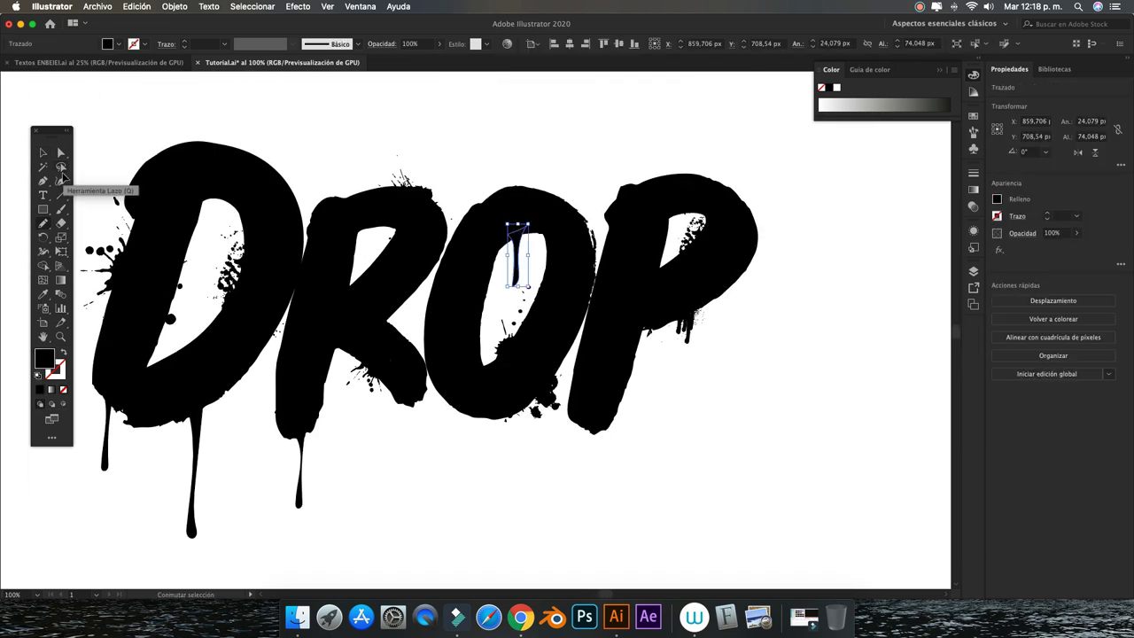
# Add a drip inside the O's counter plus two long drips under the letters.
pyautogui.click(98, 62)
pyautogui.press('super+w')
pyautogui.press('super+plus')
pyautogui.press('super+plus')
pyautogui.press('super+plus')
pyautogui.moveTo(443, 137); pyautogui.dragTo(510, 131)
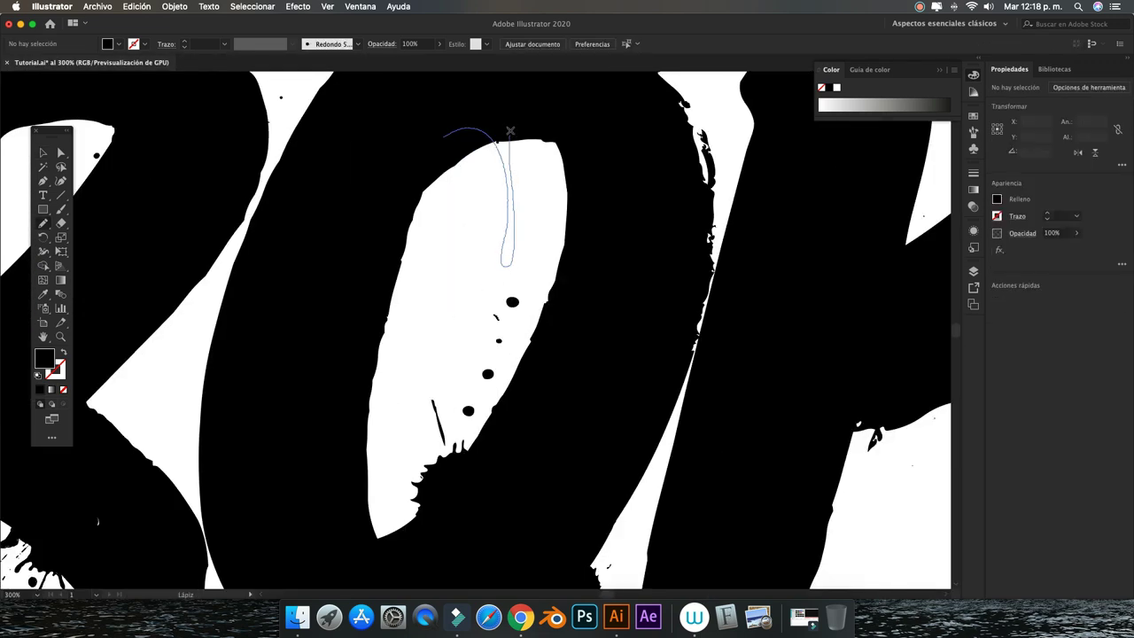
pyautogui.press('super+minus')
pyautogui.press('super+minus')
pyautogui.press('super+plus')
pyautogui.moveTo(275, 245); pyautogui.dragTo(312, 483)
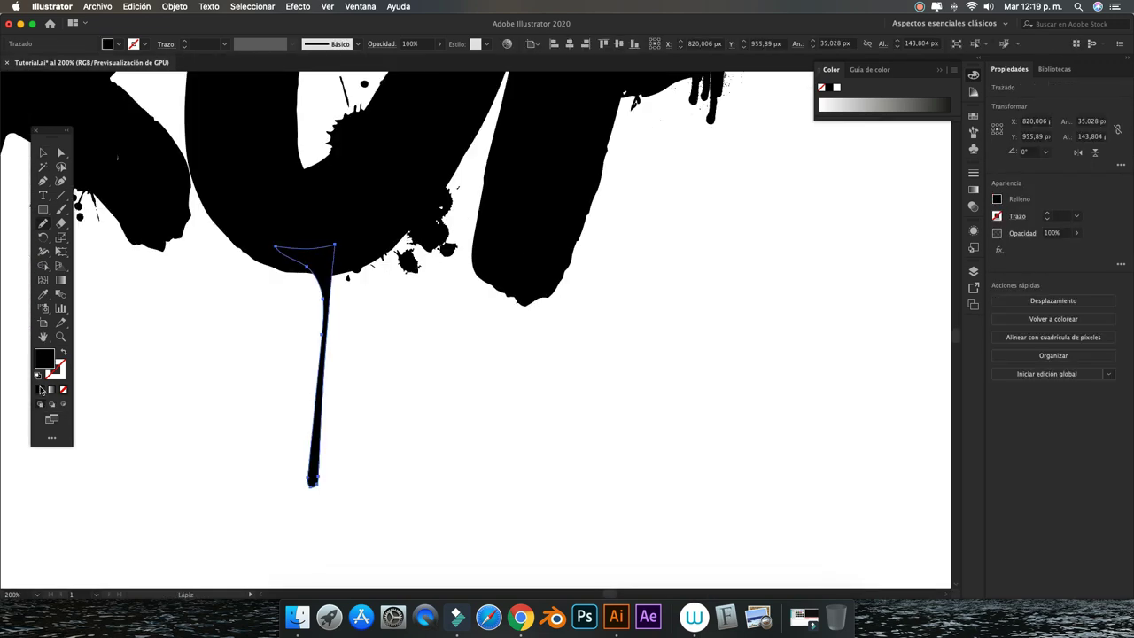
pyautogui.moveTo(537, 300); pyautogui.dragTo(542, 391)
# Draw more drips under the letter edges, redoing one unsatisfactory stroke.
pyautogui.press('super+minus')
pyautogui.press('super+minus')
pyautogui.press('super+plus')
pyautogui.press('super+plus')
pyautogui.press('super+plus')
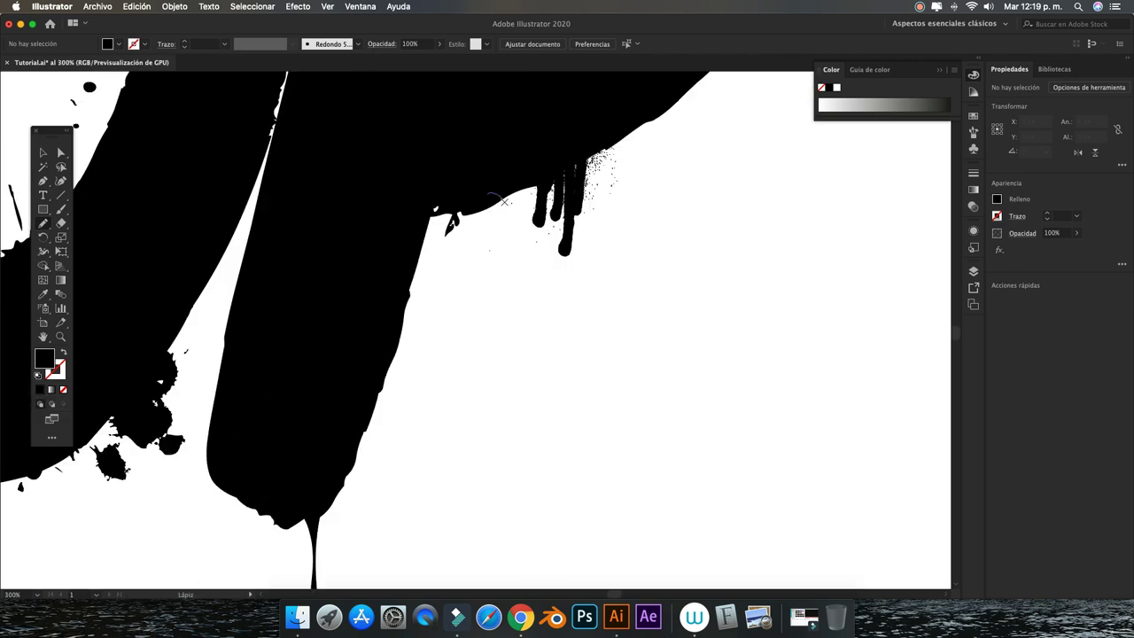
pyautogui.moveTo(504, 202); pyautogui.dragTo(505, 359)
pyautogui.press('super+z')
pyautogui.moveTo(496, 199); pyautogui.dragTo(499, 355)
pyautogui.press('super+minus')
pyautogui.press('super+minus')
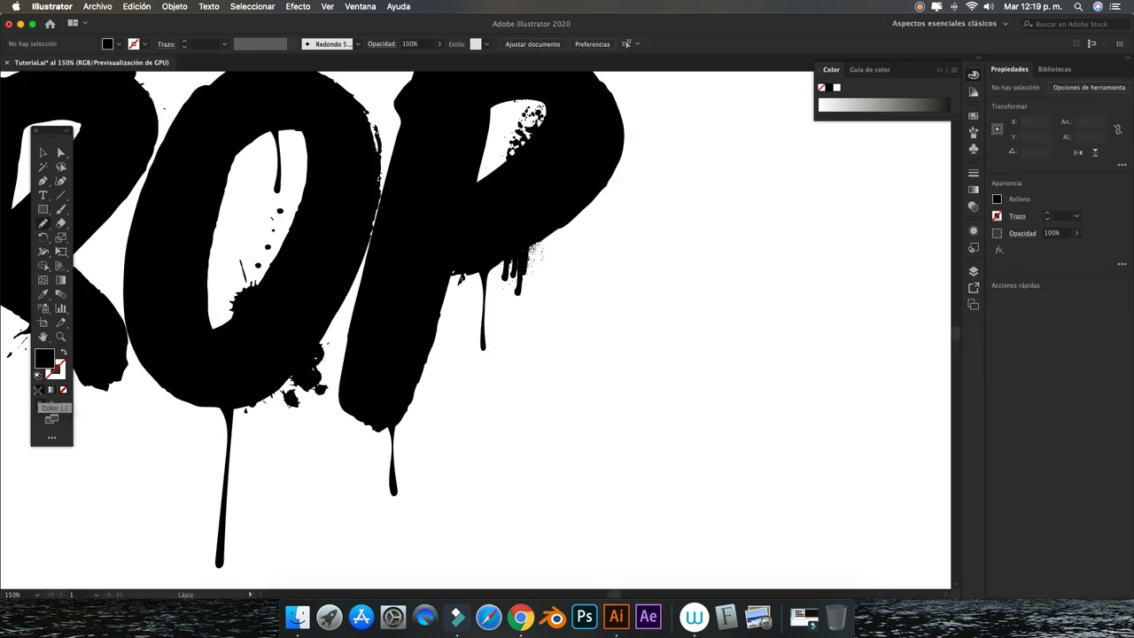
pyautogui.press('super+plus')
pyautogui.moveTo(585, 337); pyautogui.dragTo(691, 355)
# Add another drip stroke and a small redrawn drip inside the R's counter.
pyautogui.press('super+plus')
pyautogui.moveTo(292, 245); pyautogui.dragTo(370, 250)
pyautogui.scroll(5, 370, 250)
pyautogui.scroll(1, 760, 169)
pyautogui.moveTo(341, 183); pyautogui.dragTo(425, 191)
pyautogui.press('super+z')
pyautogui.moveTo(354, 181); pyautogui.dragTo(424, 190)
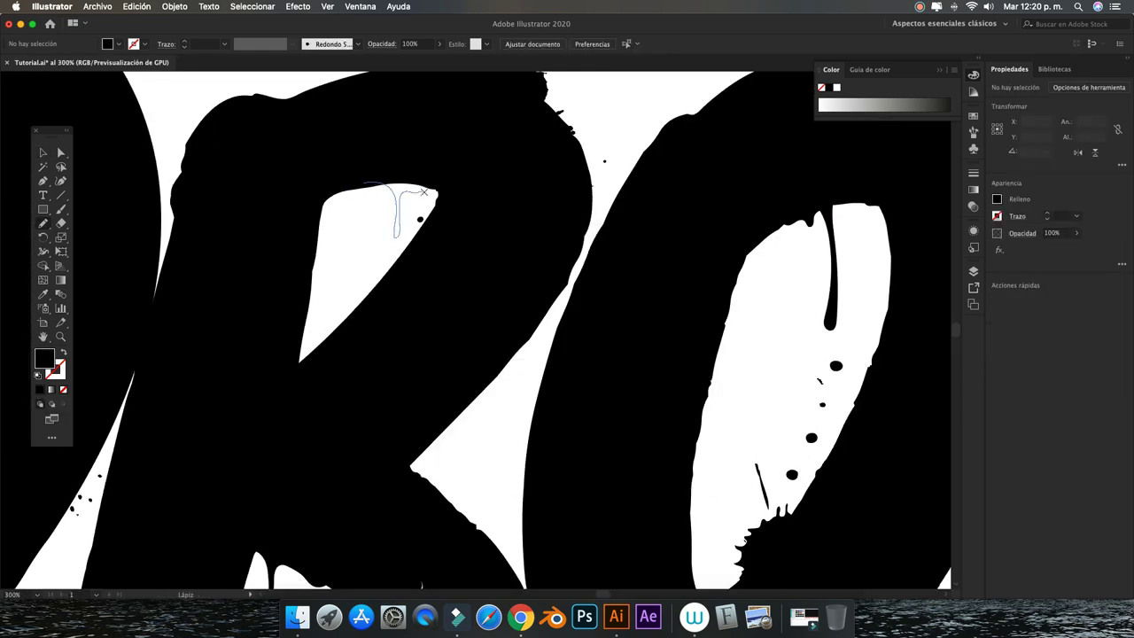
pyautogui.press('super+minus')
# Select the splatter group near the R with the Selection tool.
pyautogui.press('v')
pyautogui.moveTo(213, 204); pyautogui.dragTo(251, 270)
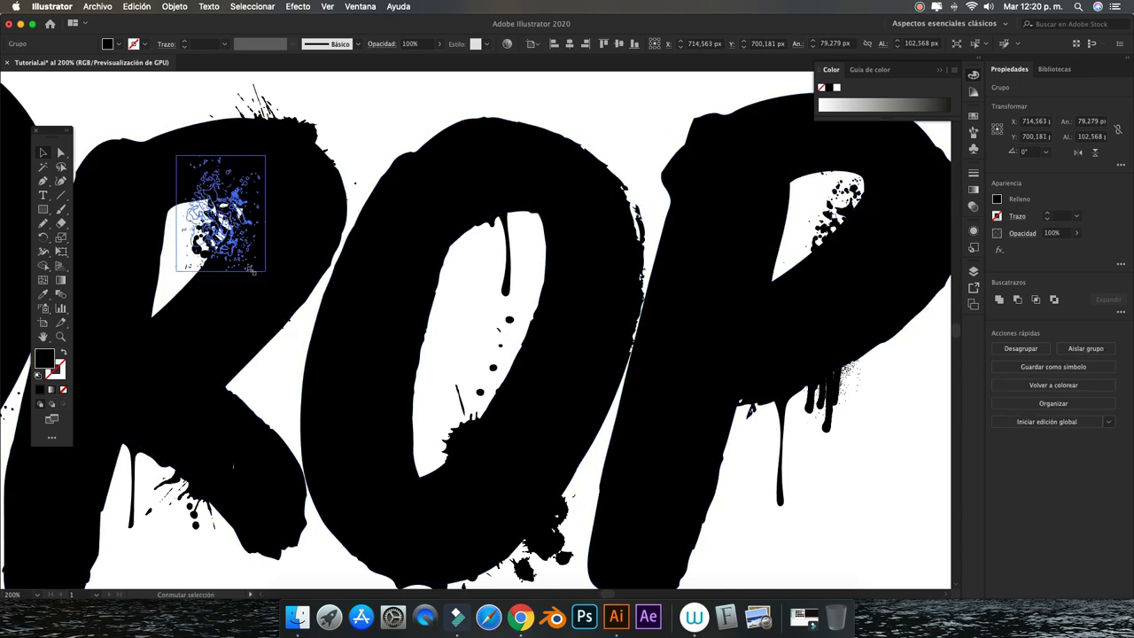
pyautogui.scroll(-5, 252, 270)
pyautogui.hscroll(-3, 251, 270)
# Select all the DROP artwork and set its fill to black.
pyautogui.click(363, 301)
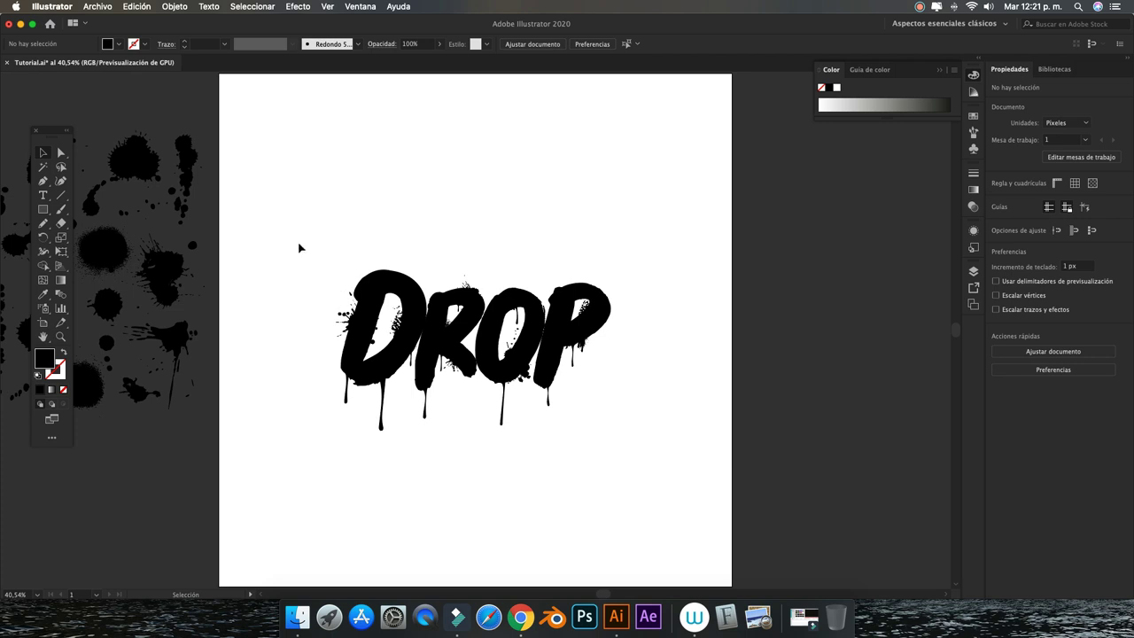
pyautogui.moveTo(298, 248); pyautogui.dragTo(647, 459)
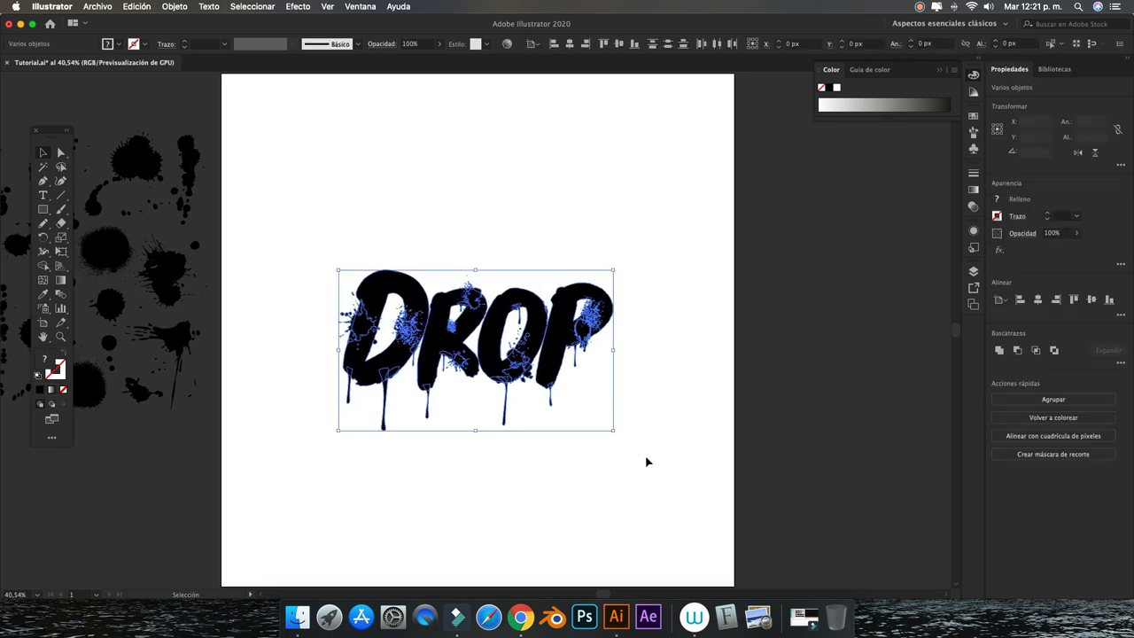
pyautogui.click(40, 390)
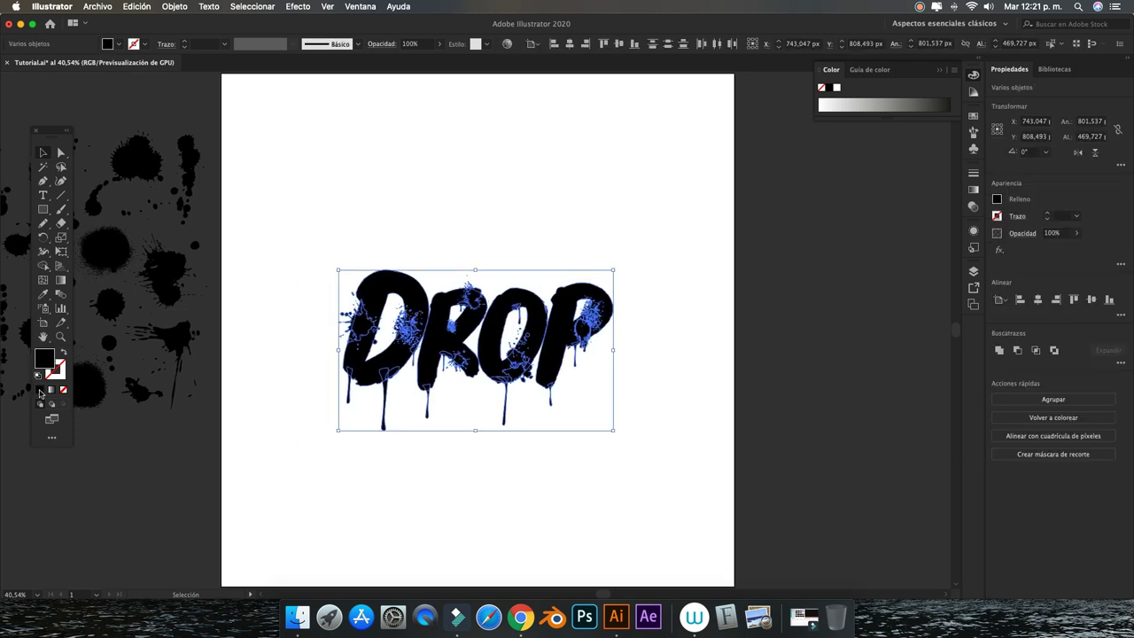
pyautogui.click(340, 192)
pyautogui.moveTo(304, 216); pyautogui.dragTo(642, 454)
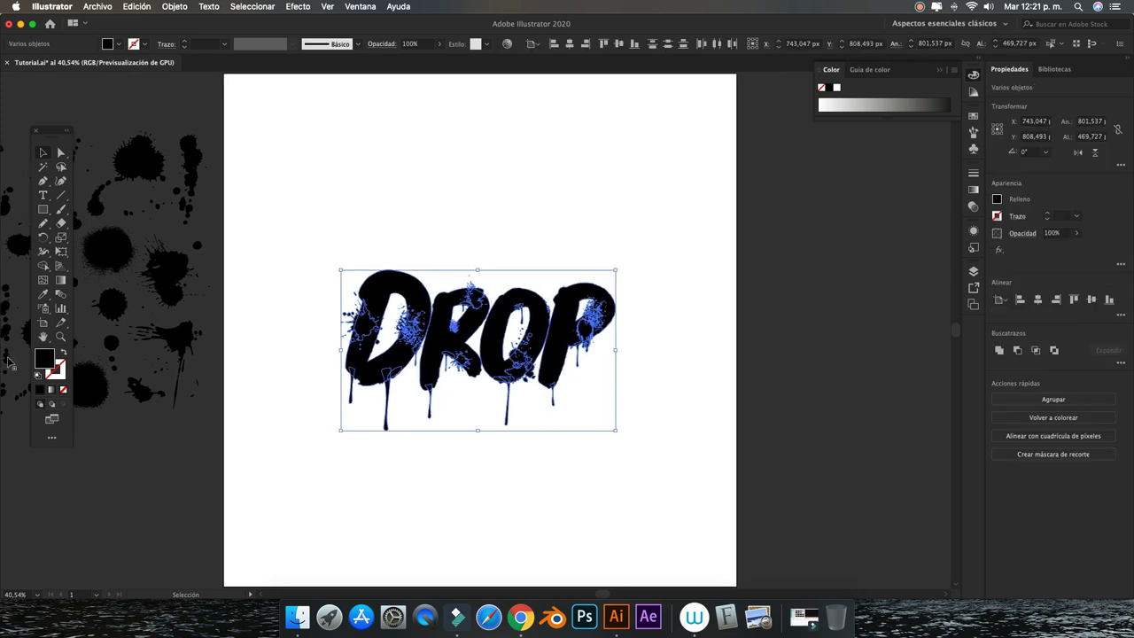
pyautogui.doubleClick(44, 363)
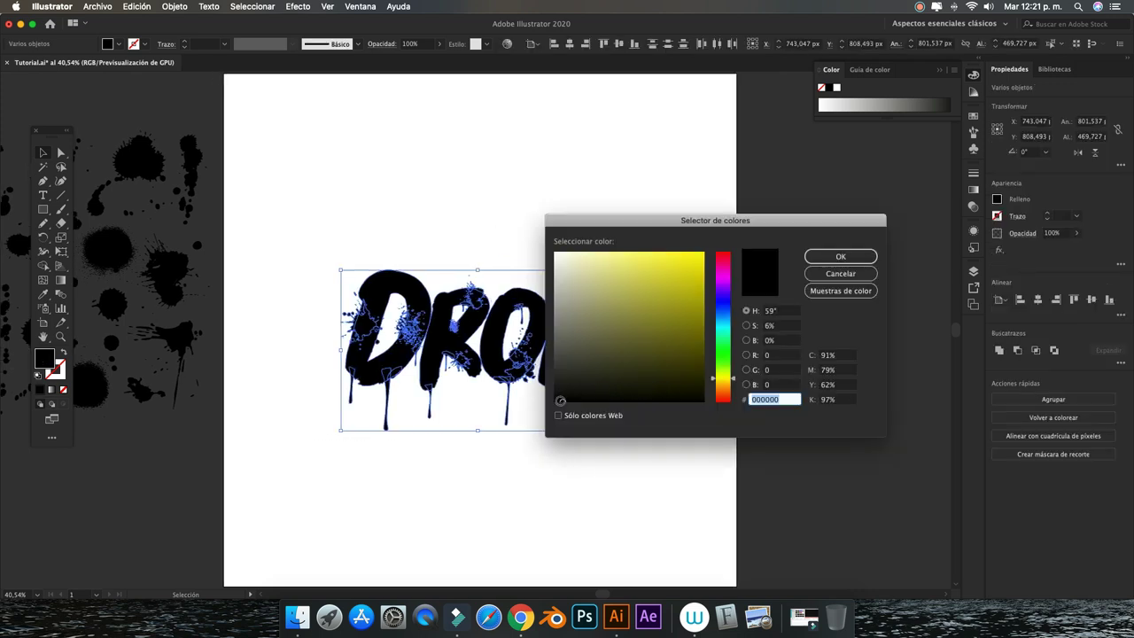
pyautogui.click(868, 257)
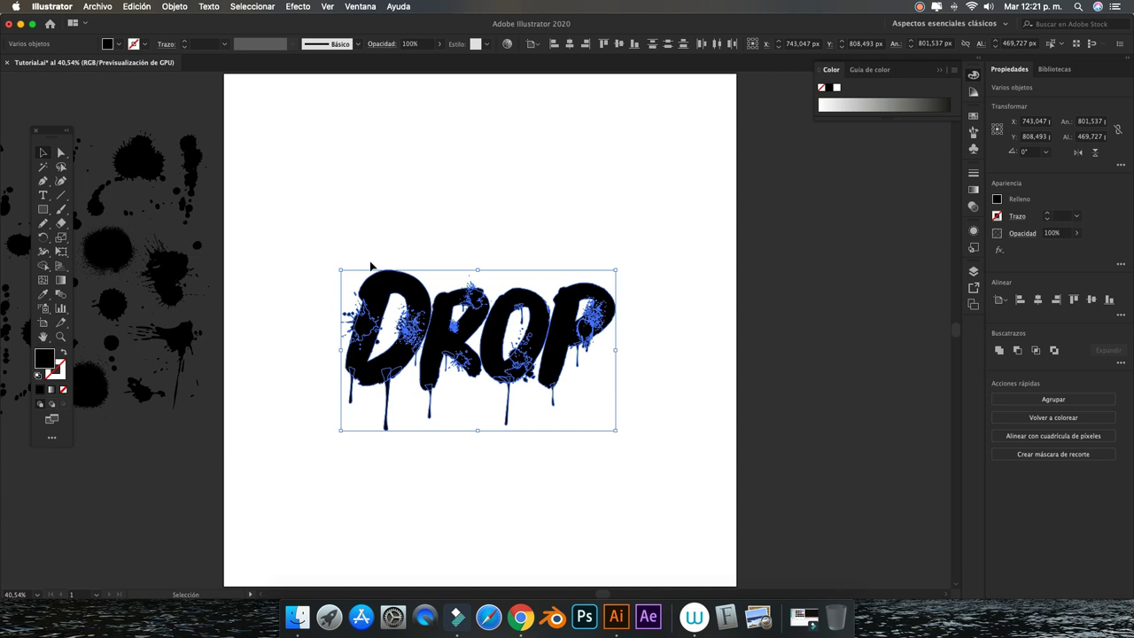
# Group the DROP pieces and centre the group vertically on the artboard.
pyautogui.click(171, 7)
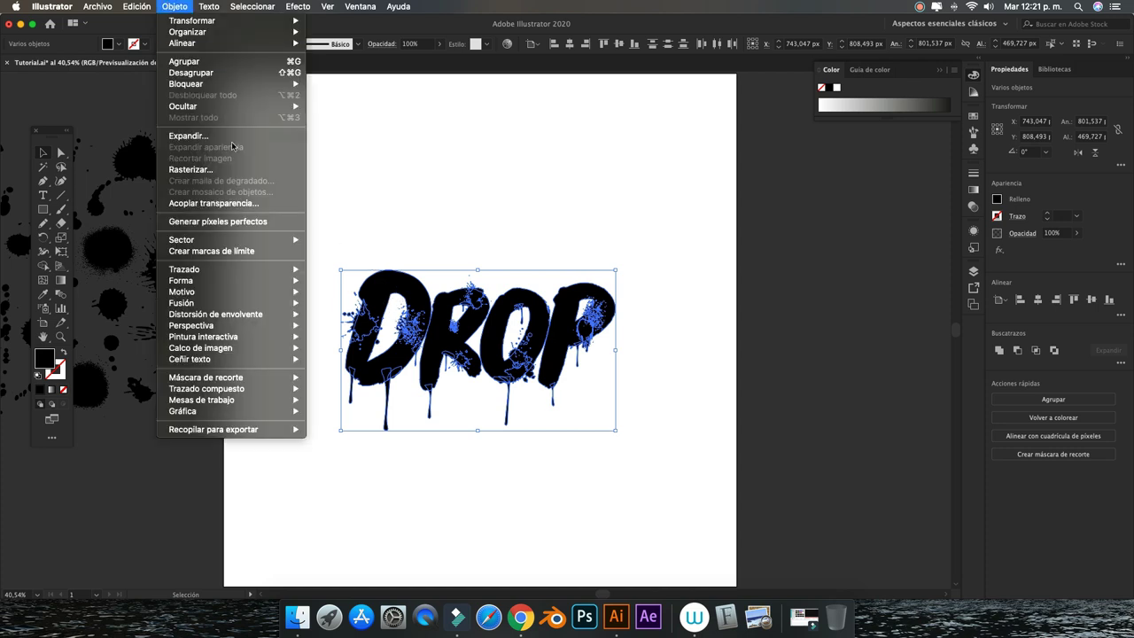
pyautogui.click(441, 134)
pyautogui.rightClick(417, 301)
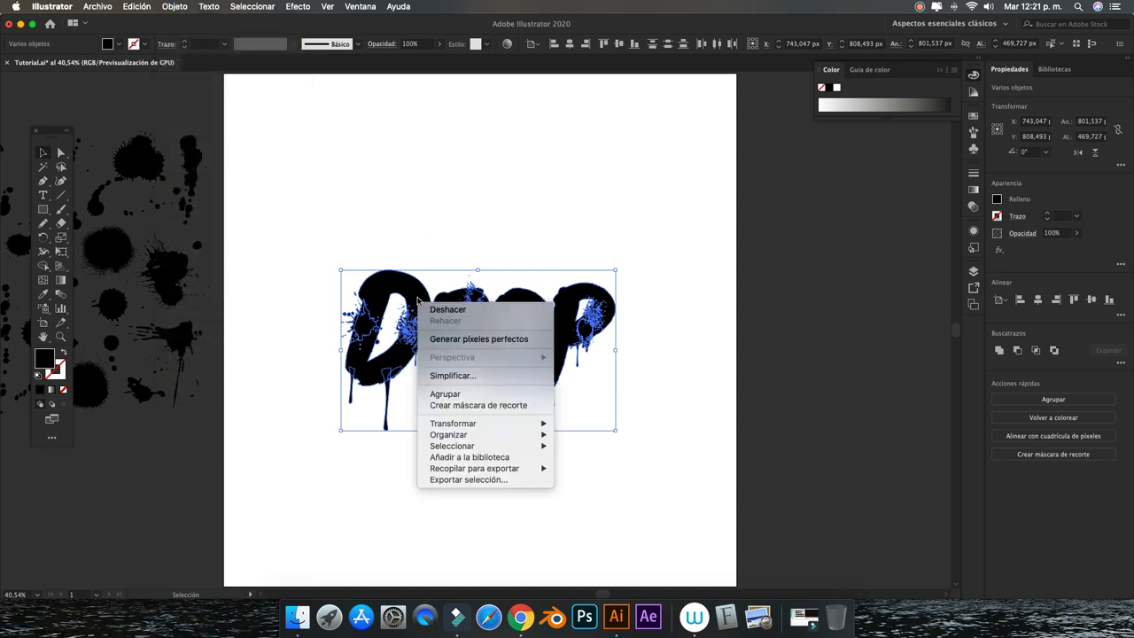
pyautogui.click(451, 393)
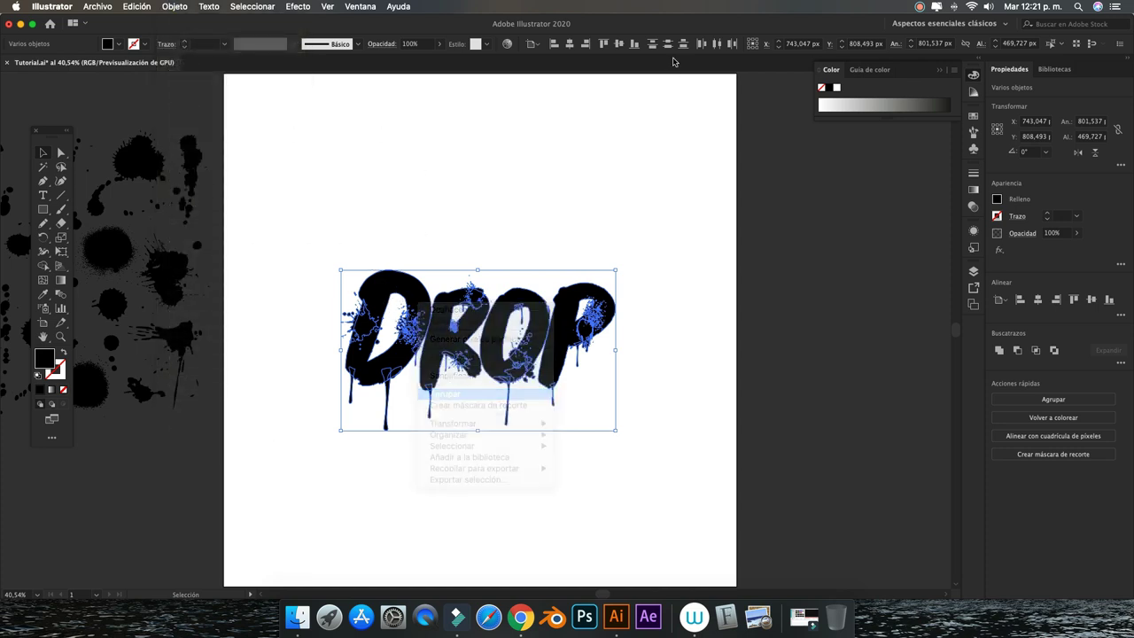
pyautogui.click(618, 44)
pyautogui.click(594, 116)
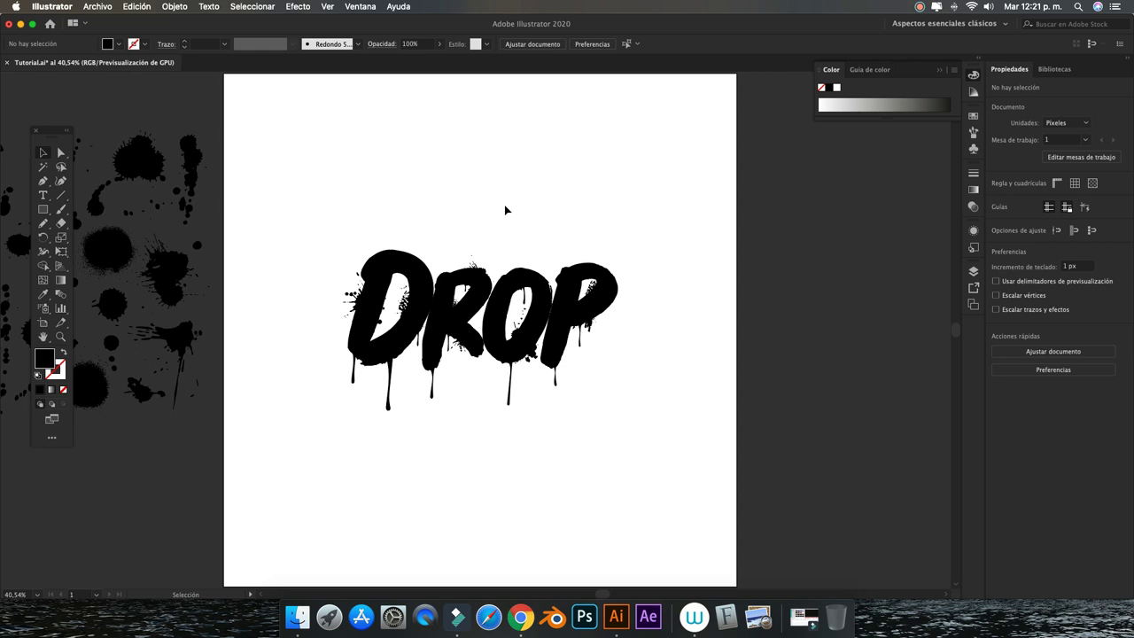
# Delete the spare splatter shapes left of the artboard.
pyautogui.hscroll(-5, 465, 235)
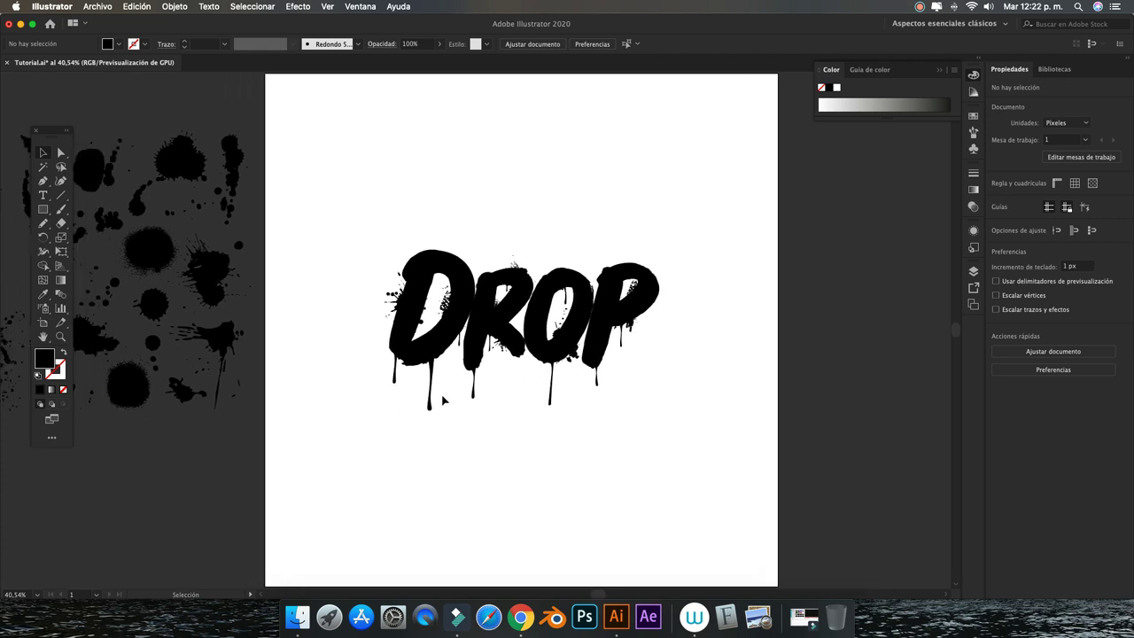
pyautogui.press('super+minus')
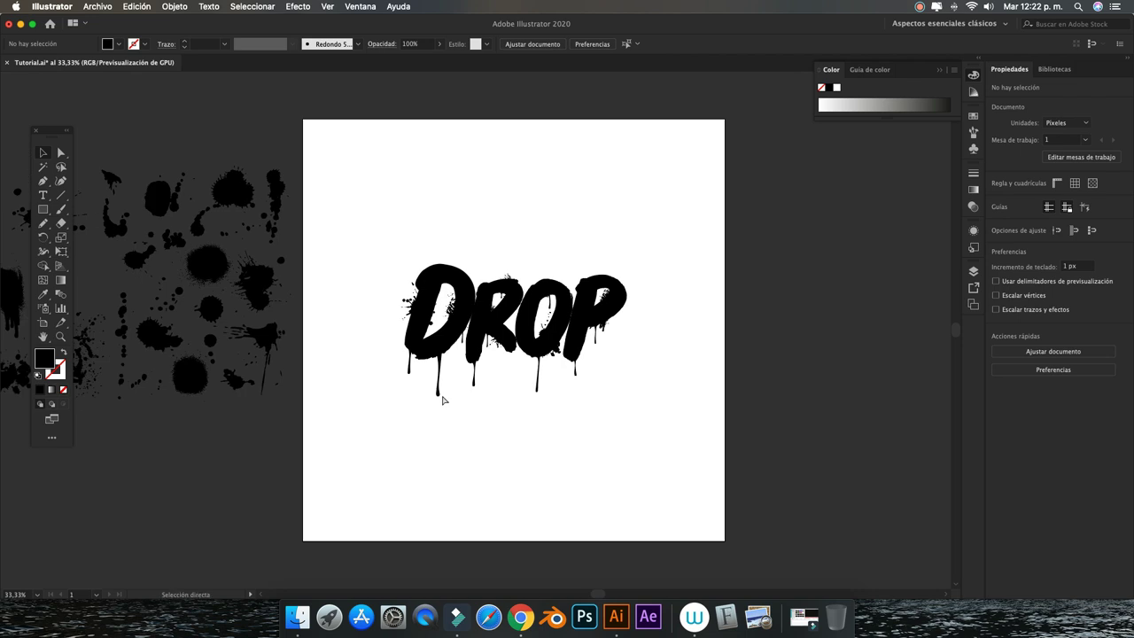
pyautogui.press('super+minus')
pyautogui.moveTo(107, 172); pyautogui.dragTo(326, 406)
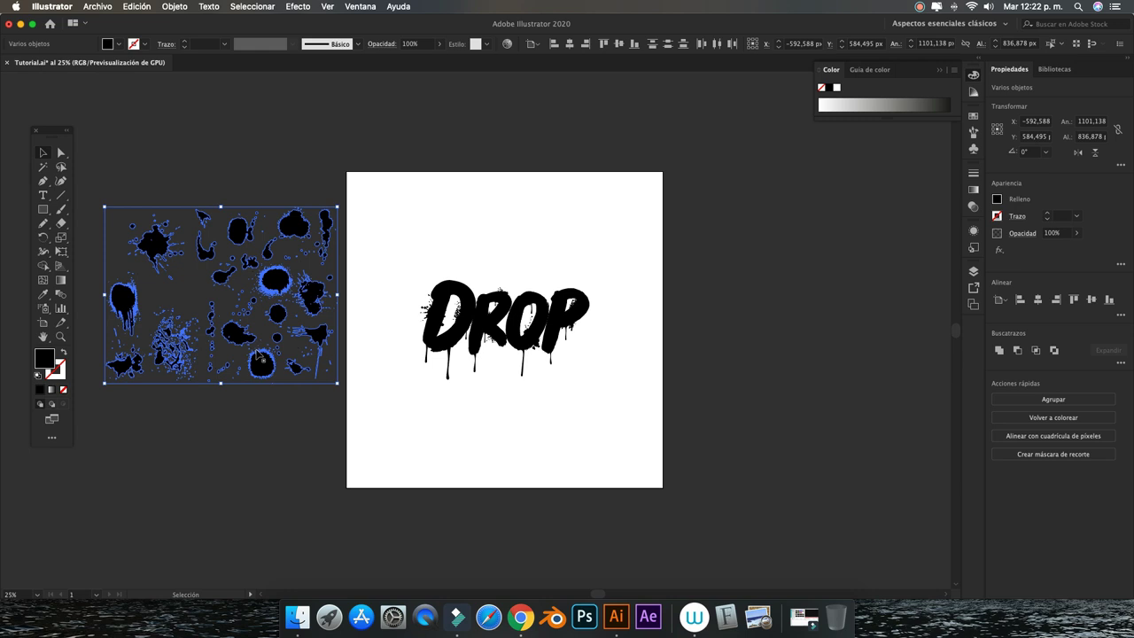
pyautogui.press('BackSpace')
pyautogui.hotkey('ctrl', '+')
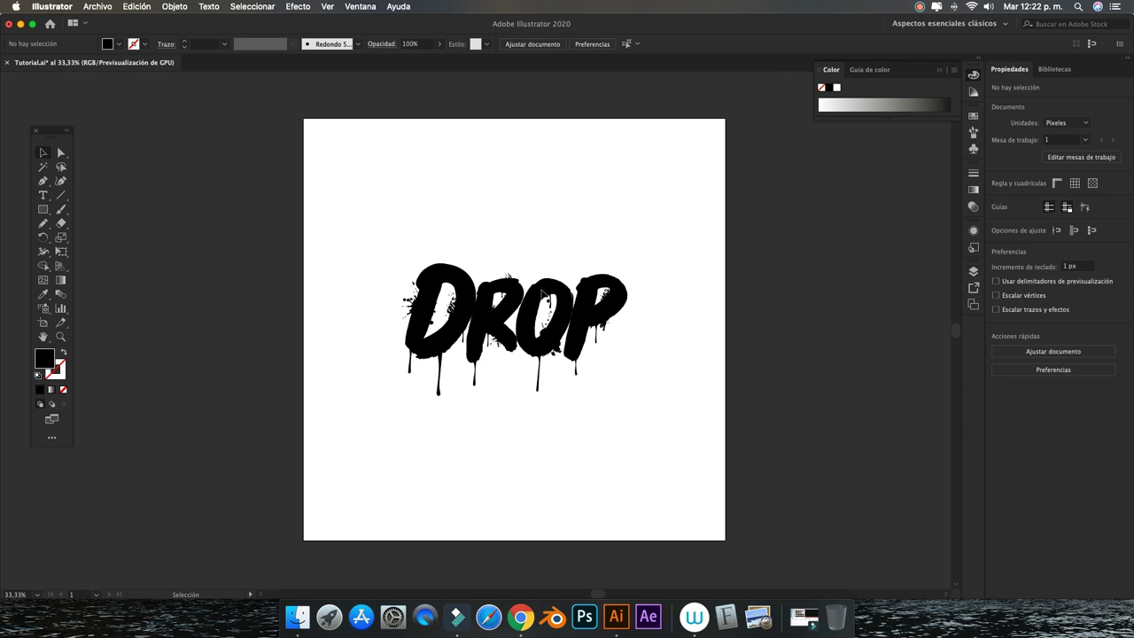
pyautogui.click(974, 272)
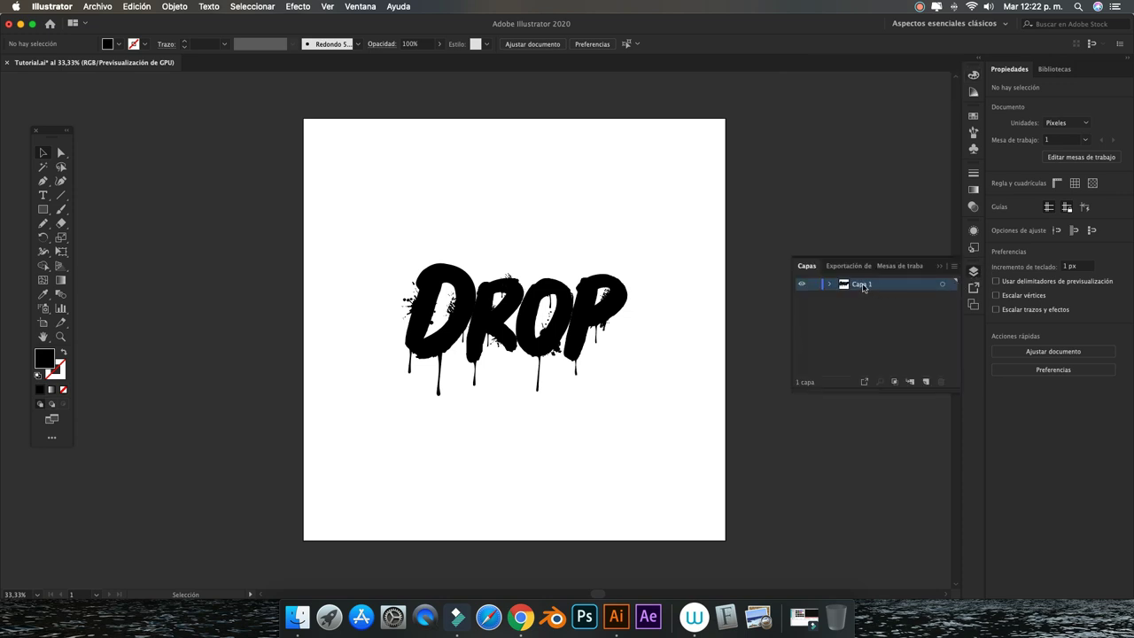
# Rename the first layer Diseño and add a new layer named Fondo.
pyautogui.doubleClick(862, 284)
pyautogui.press('BackSpace')
pyautogui.write('o')
pyautogui.press('Return')
pyautogui.click(926, 381)
pyautogui.doubleClick(863, 285)
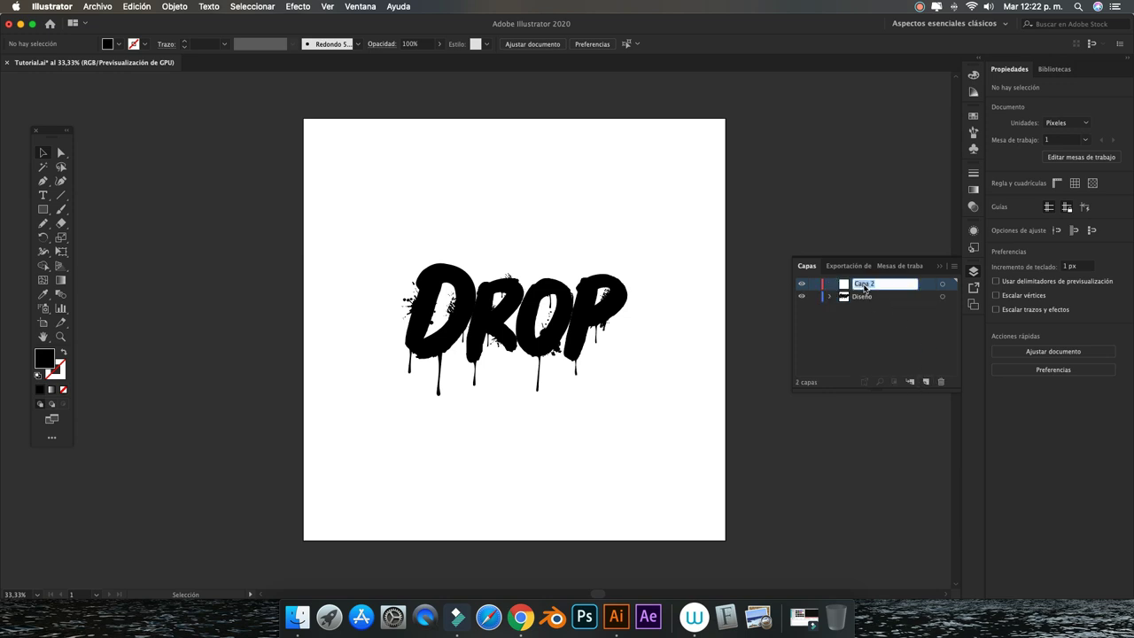
pyautogui.press('BackSpace')
pyautogui.write('Fondo')
pyautogui.press('Return')
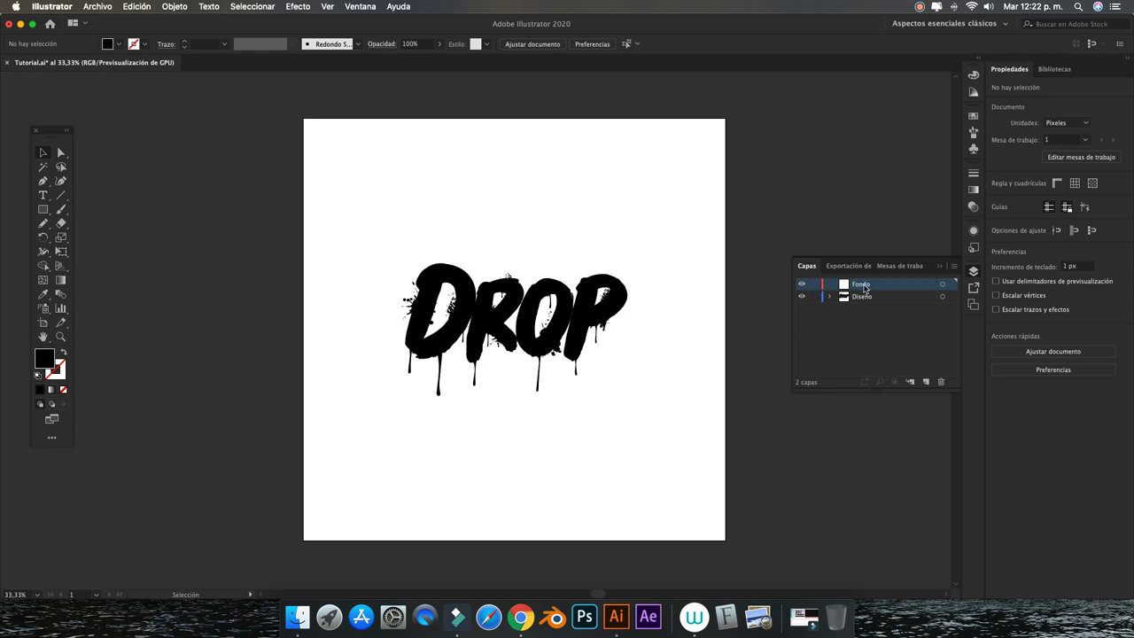
# Move Fondo beneath Diseño and lock the Diseño layer.
pyautogui.moveTo(877, 289); pyautogui.dragTo(846, 298)
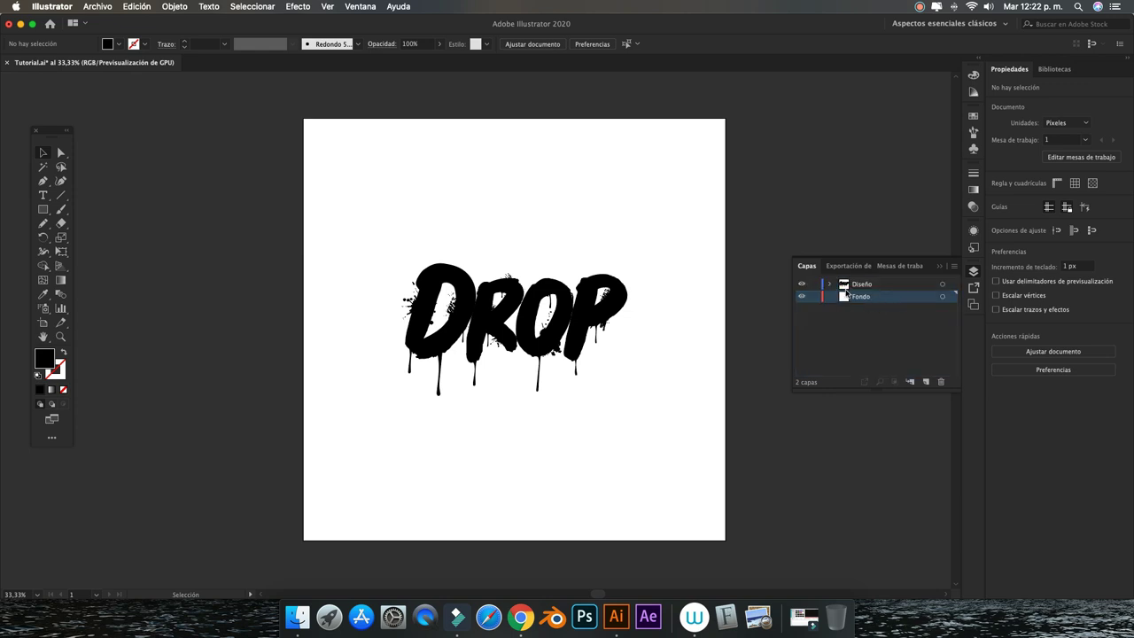
pyautogui.click(815, 285)
pyautogui.click(43, 210)
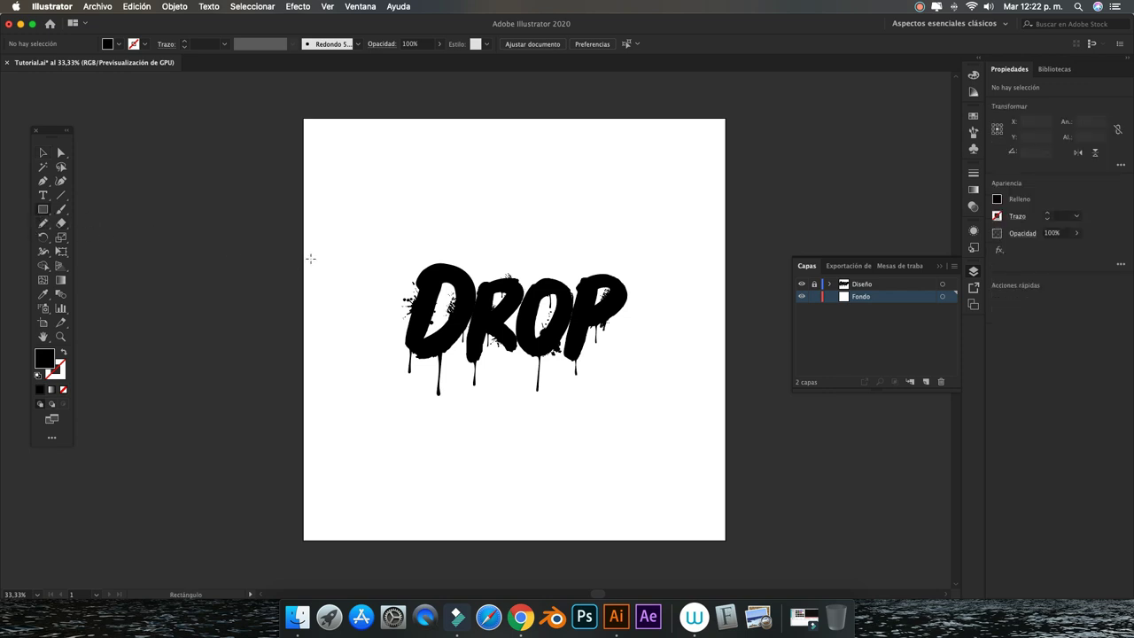
# Create a 1500 × 1500 px black square on the Fondo layer.
pyautogui.click(338, 260)
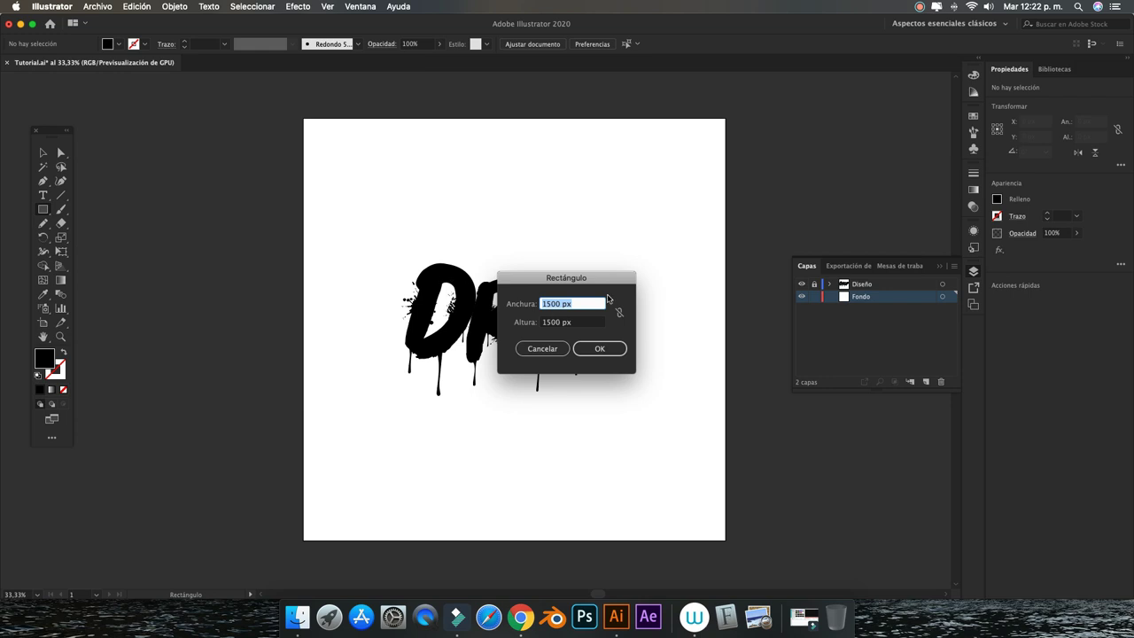
pyautogui.moveTo(610, 283); pyautogui.dragTo(687, 341)
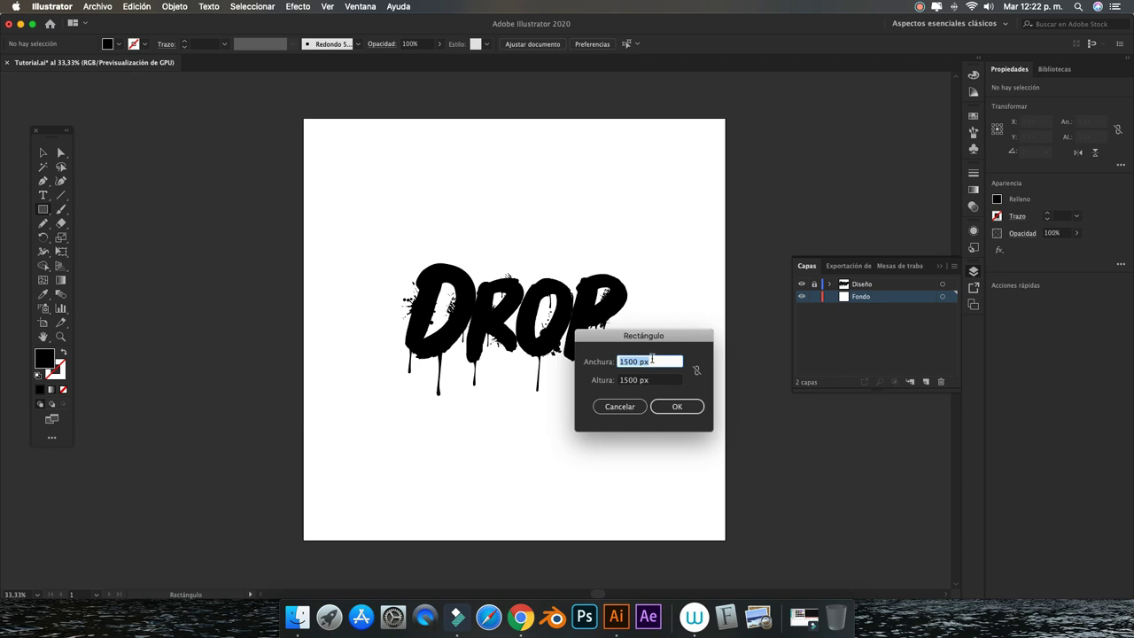
pyautogui.click(653, 360)
pyautogui.moveTo(655, 337); pyautogui.dragTo(696, 342)
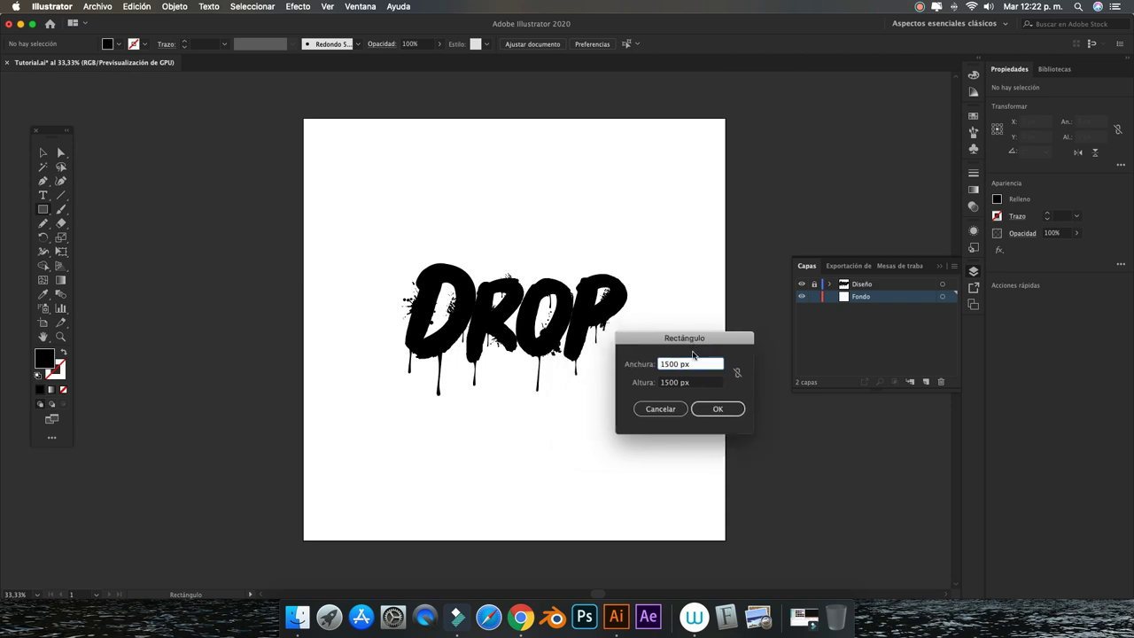
pyautogui.click(718, 409)
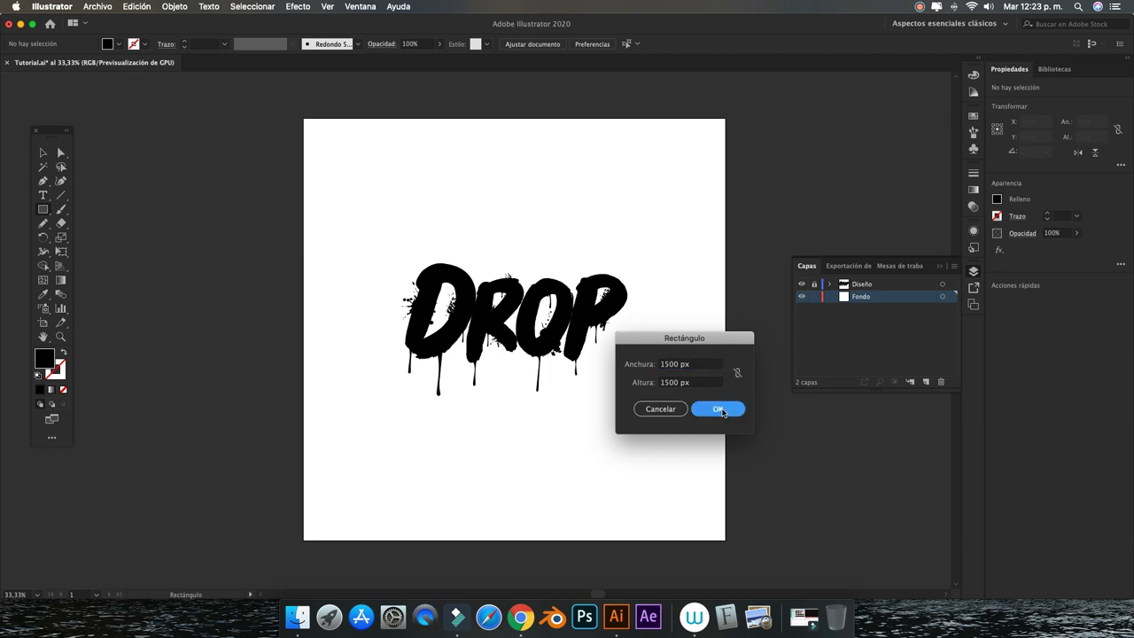
# Centre the square horizontally and vertically on the artboard, lock Fondo, and unlock Diseño.
pyautogui.click(44, 154)
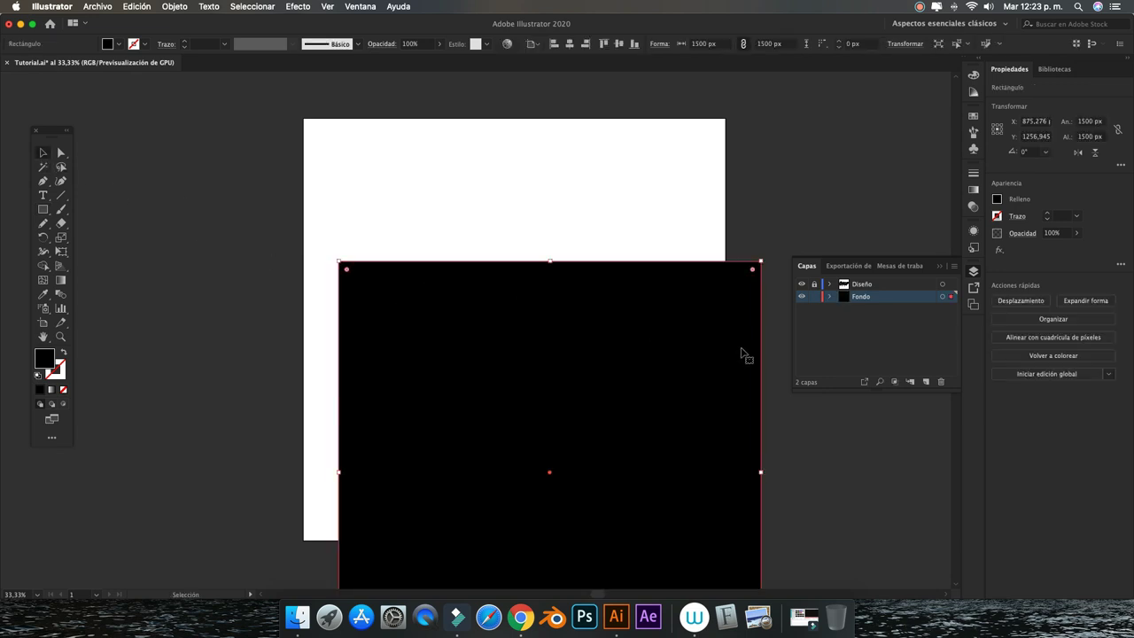
pyautogui.click(569, 44)
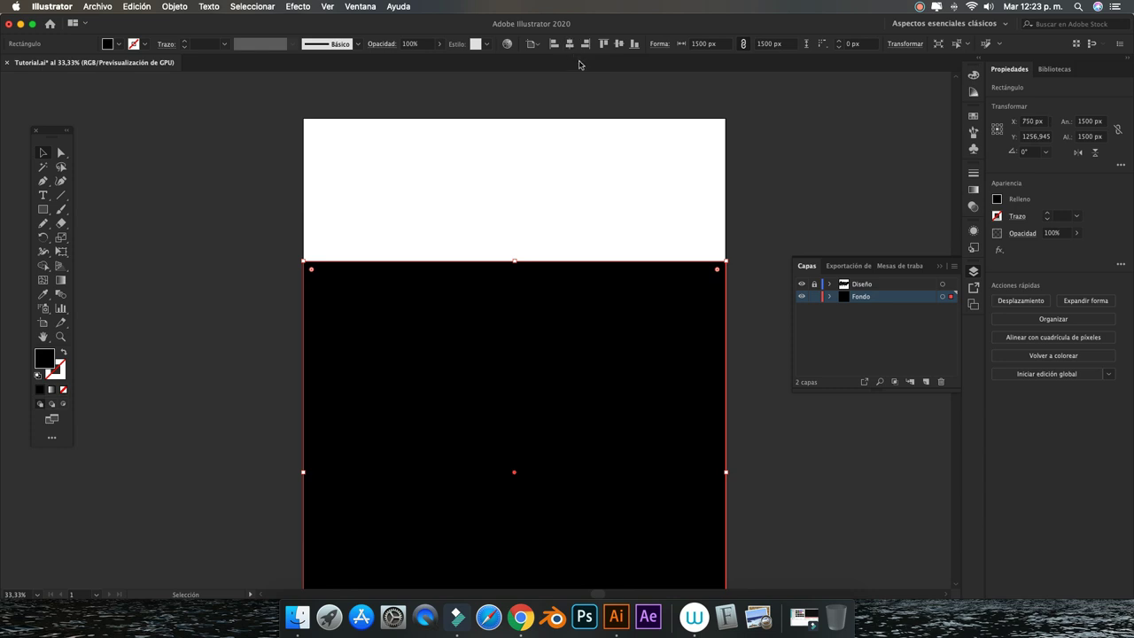
pyautogui.click(619, 44)
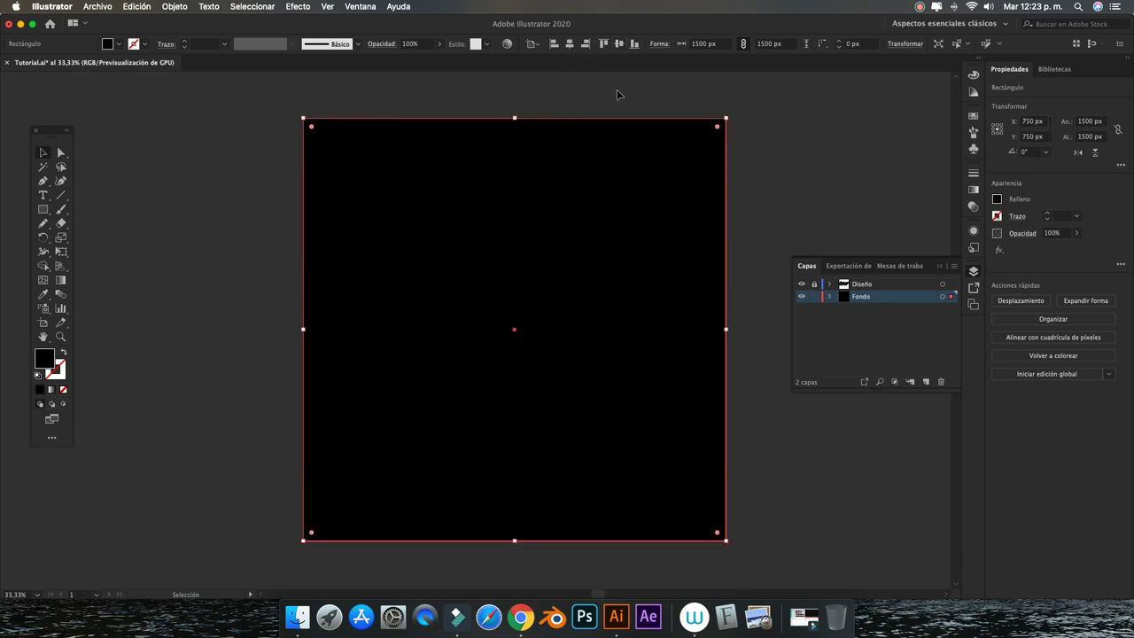
pyautogui.click(815, 297)
pyautogui.click(875, 285)
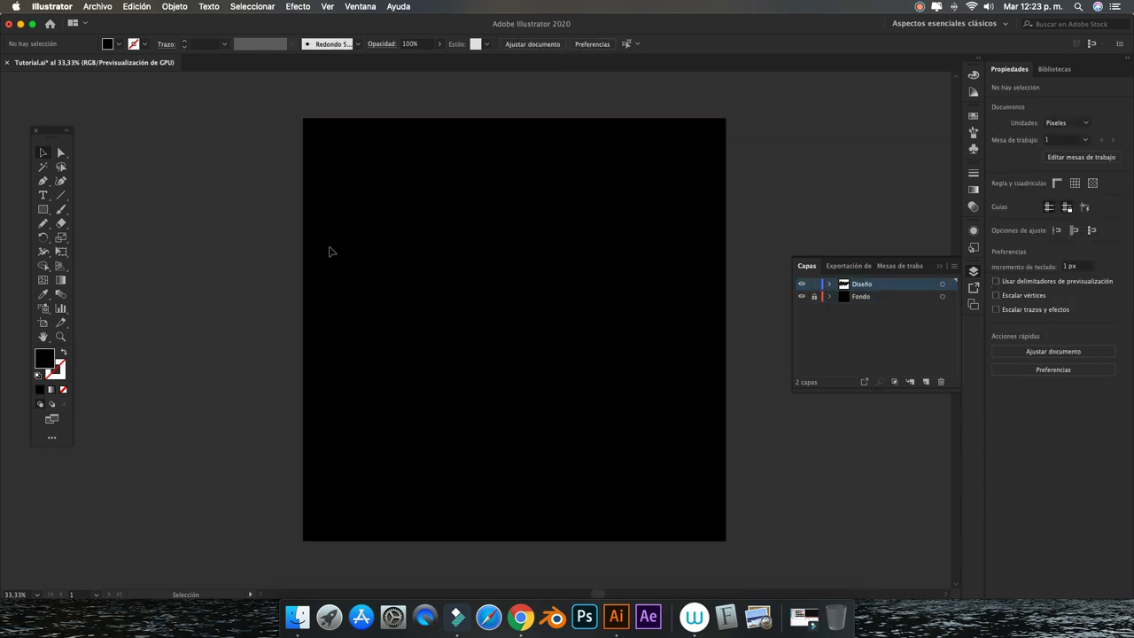
# Fill the whole DROP lettering with bright cyan 00ffe6, then deselect.
pyautogui.moveTo(339, 182); pyautogui.dragTo(709, 514)
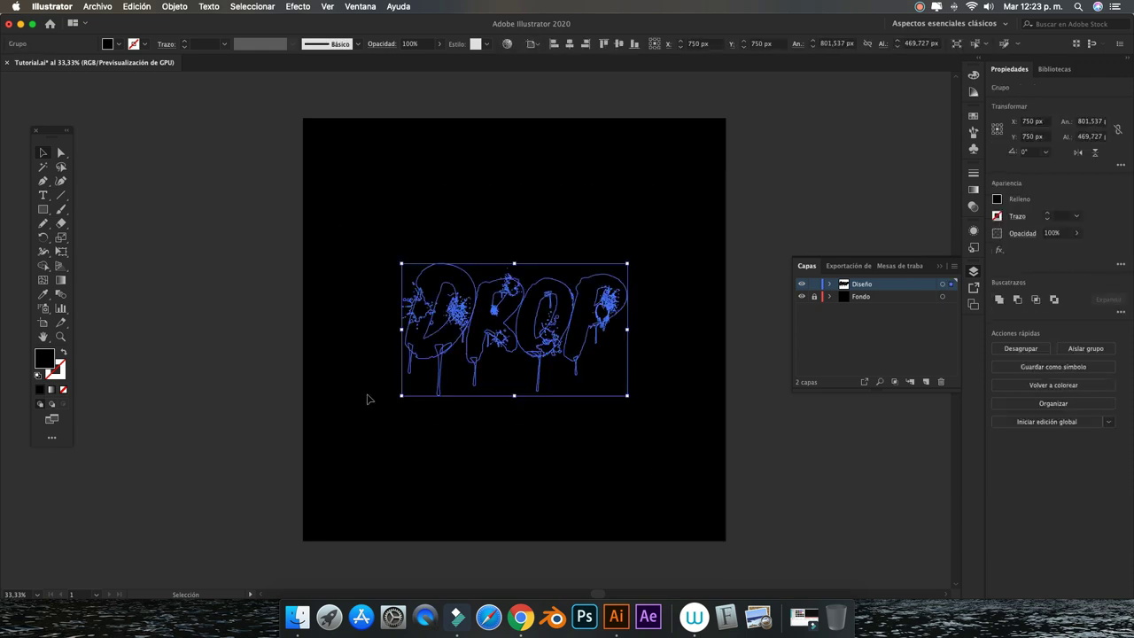
pyautogui.doubleClick(46, 360)
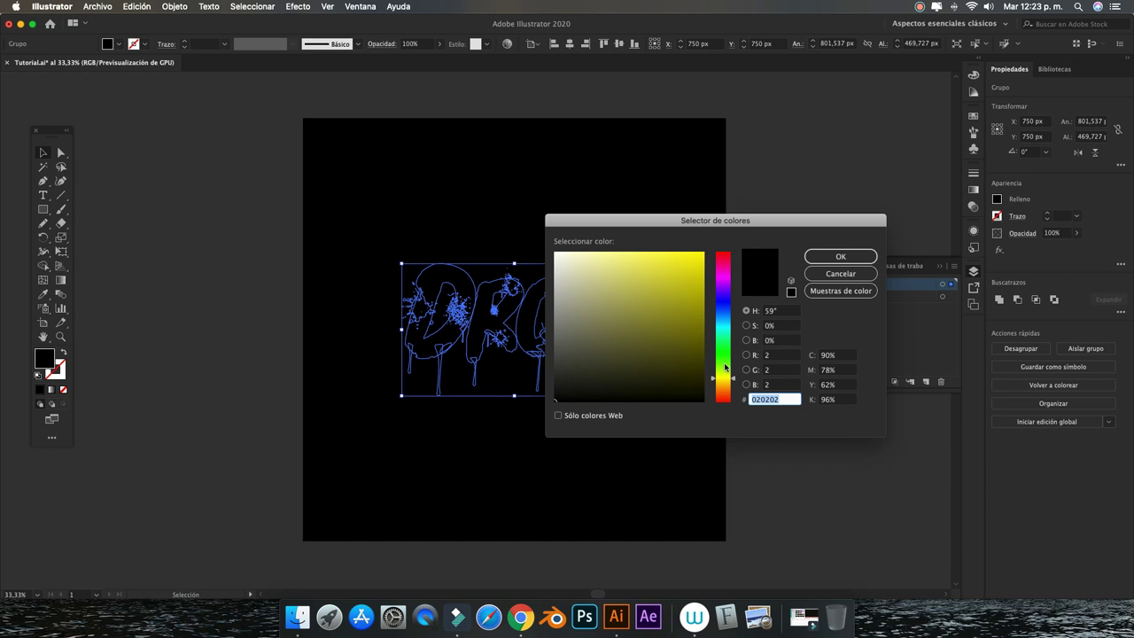
pyautogui.moveTo(723, 375); pyautogui.dragTo(726, 330)
pyautogui.click(704, 253)
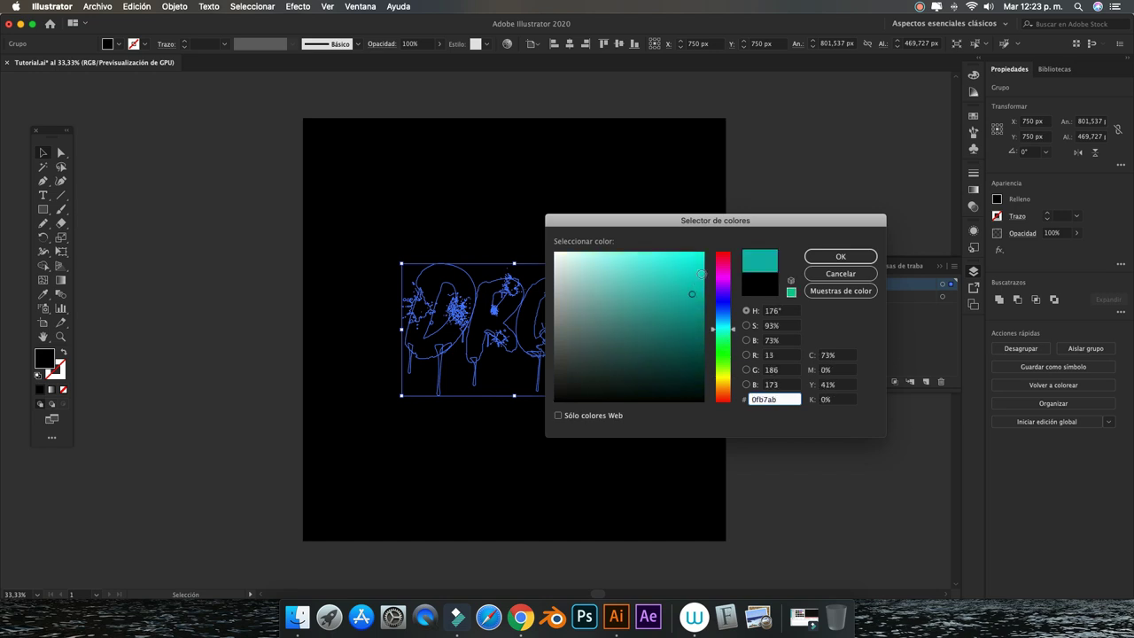
pyautogui.click(841, 256)
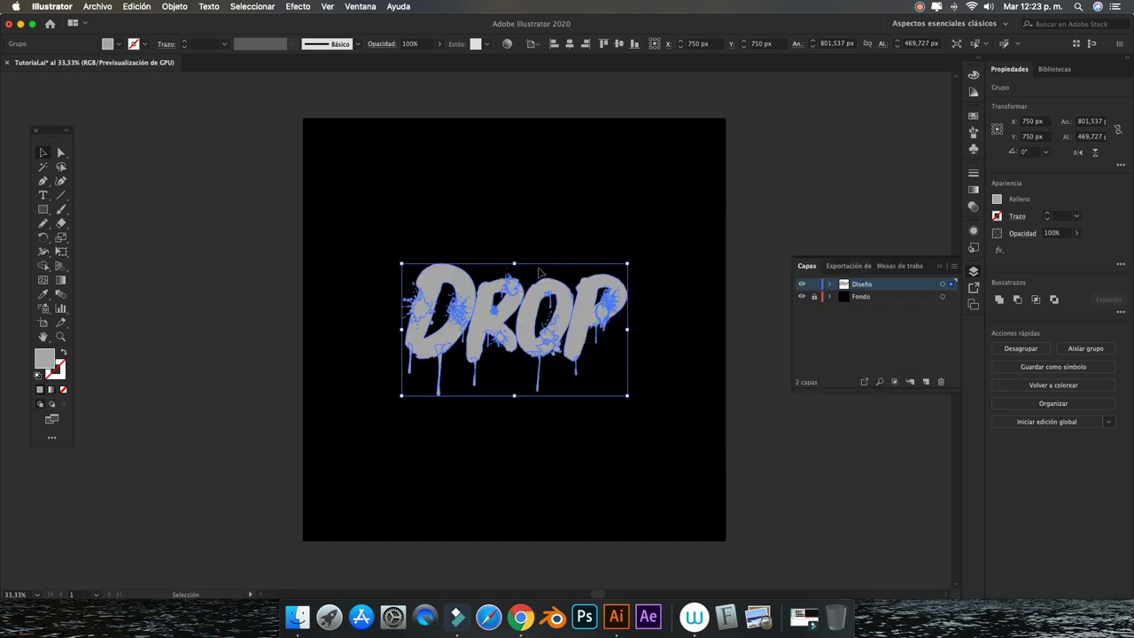
pyautogui.click(118, 44)
pyautogui.click(115, 64)
pyautogui.doubleClick(46, 361)
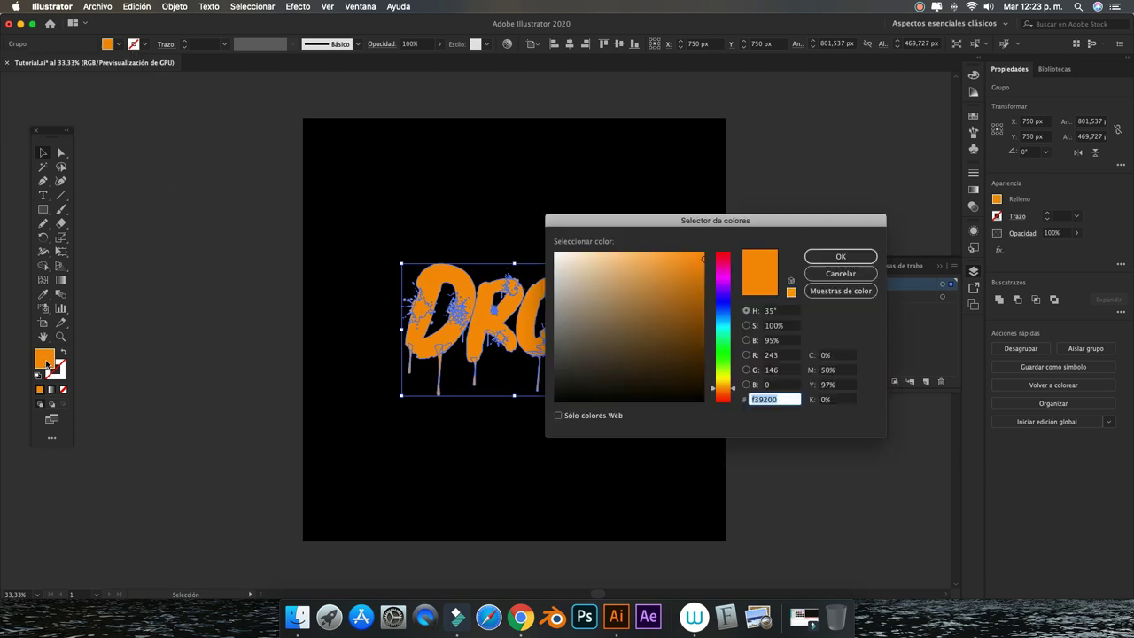
pyautogui.click(723, 330)
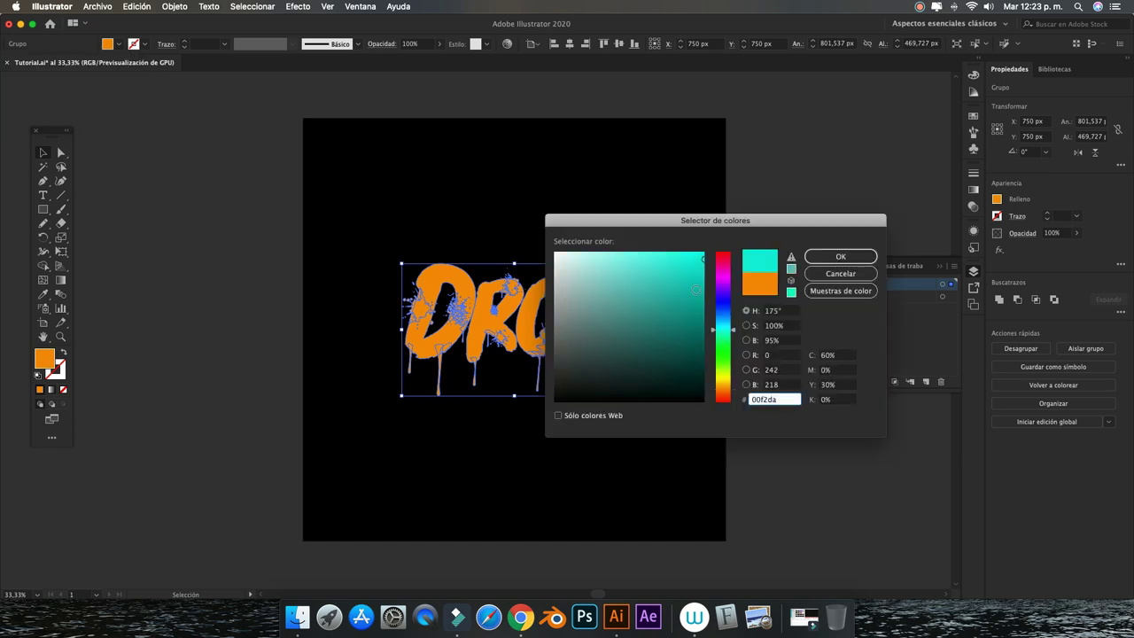
pyautogui.click(841, 256)
pyautogui.click(792, 217)
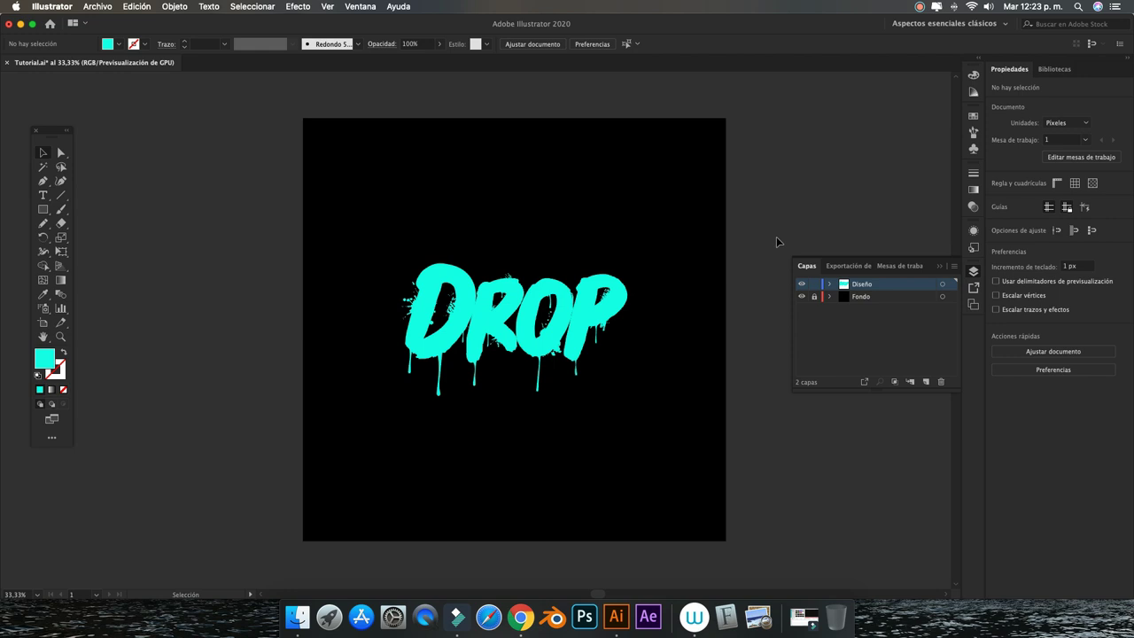
pyautogui.press('XF86MonBrightnessDown')
# Zoom to 100% to inspect the splatters and drips.
pyautogui.press('super+1')
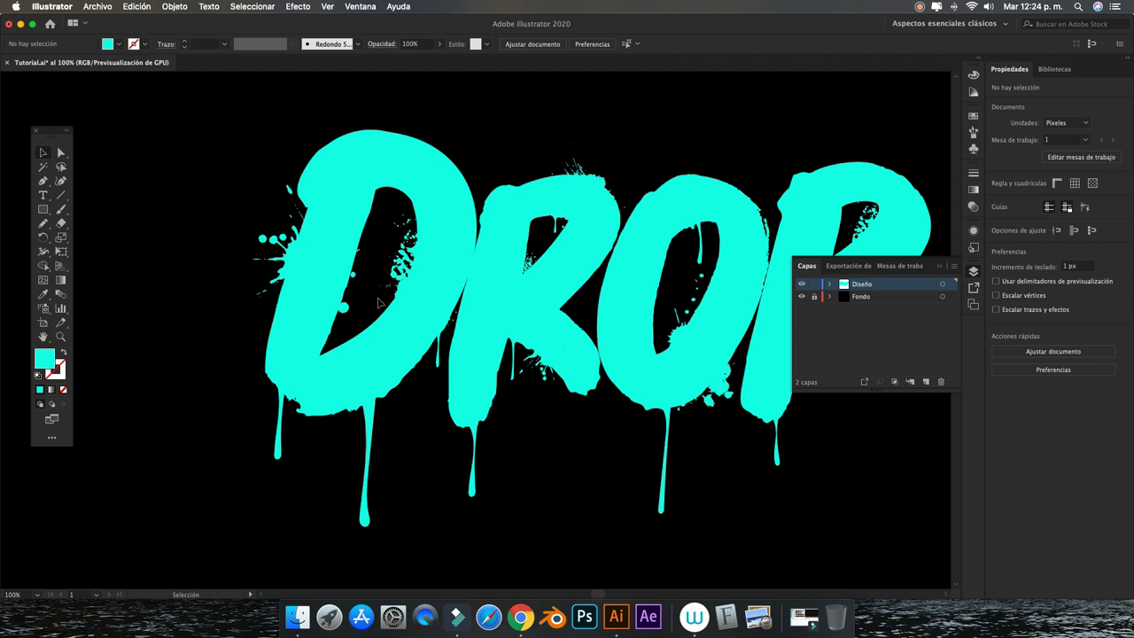
# Duplicate small splatter droplets inside the DROP group and place copies near the D's base.
pyautogui.hscroll(3, 454, 297)
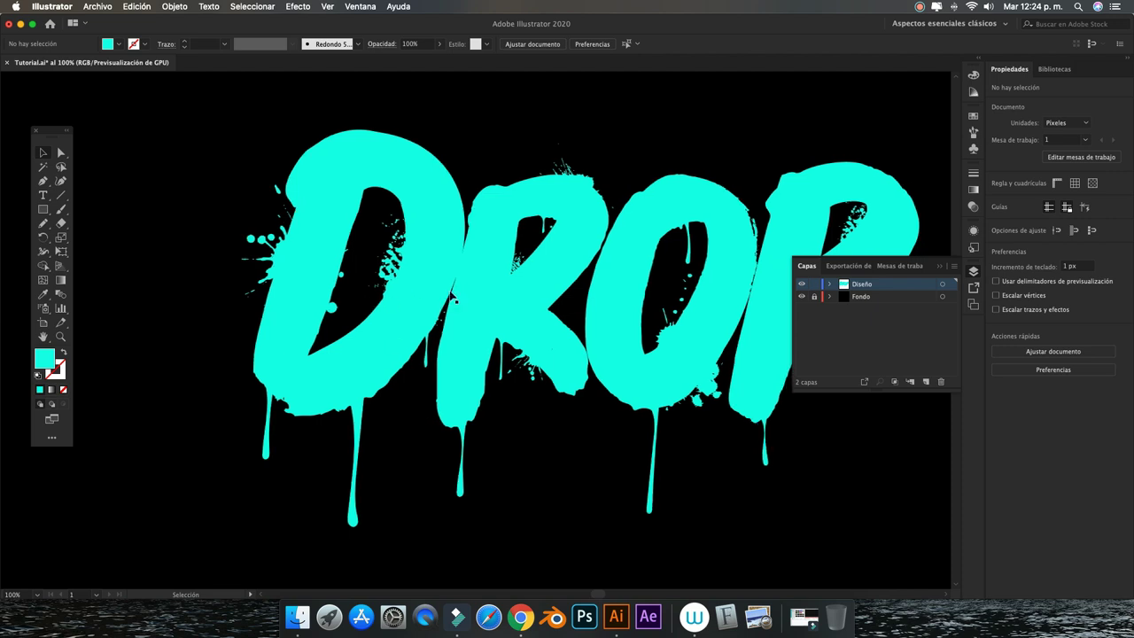
pyautogui.doubleClick(310, 308)
pyautogui.click(310, 309)
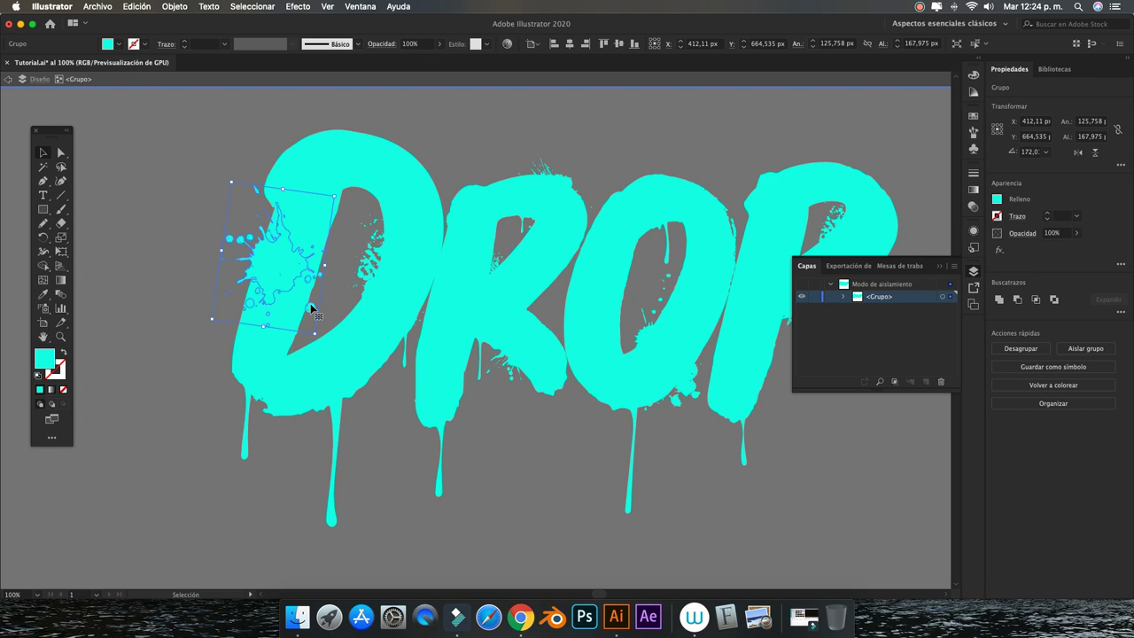
pyautogui.doubleClick(230, 240)
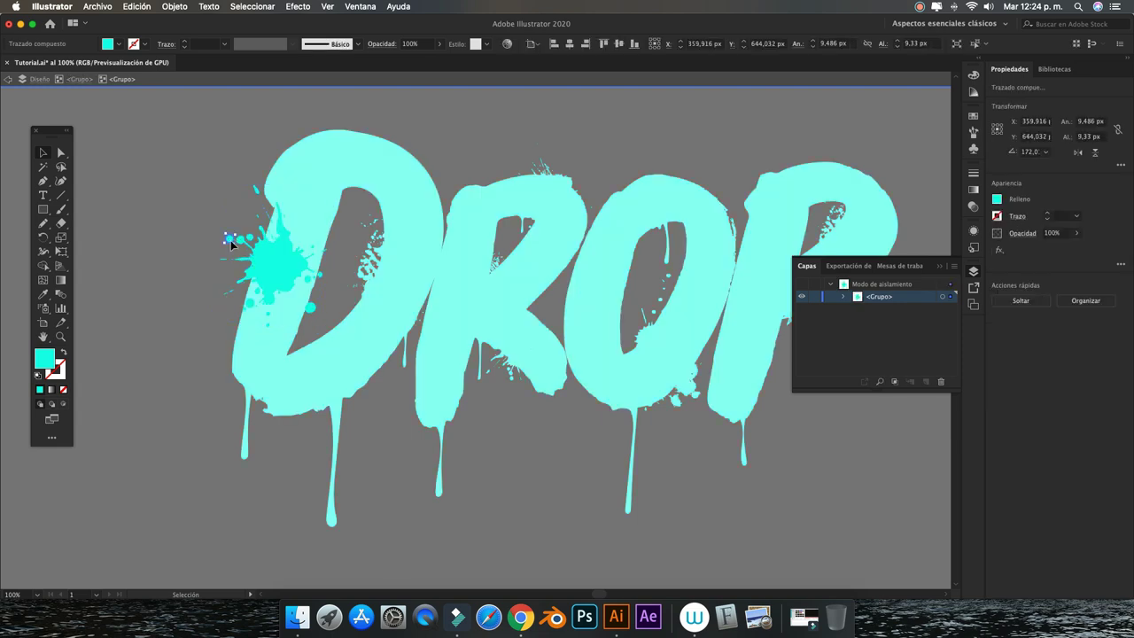
pyautogui.hotkey('ctrl', 'c')
pyautogui.doubleClick(381, 387)
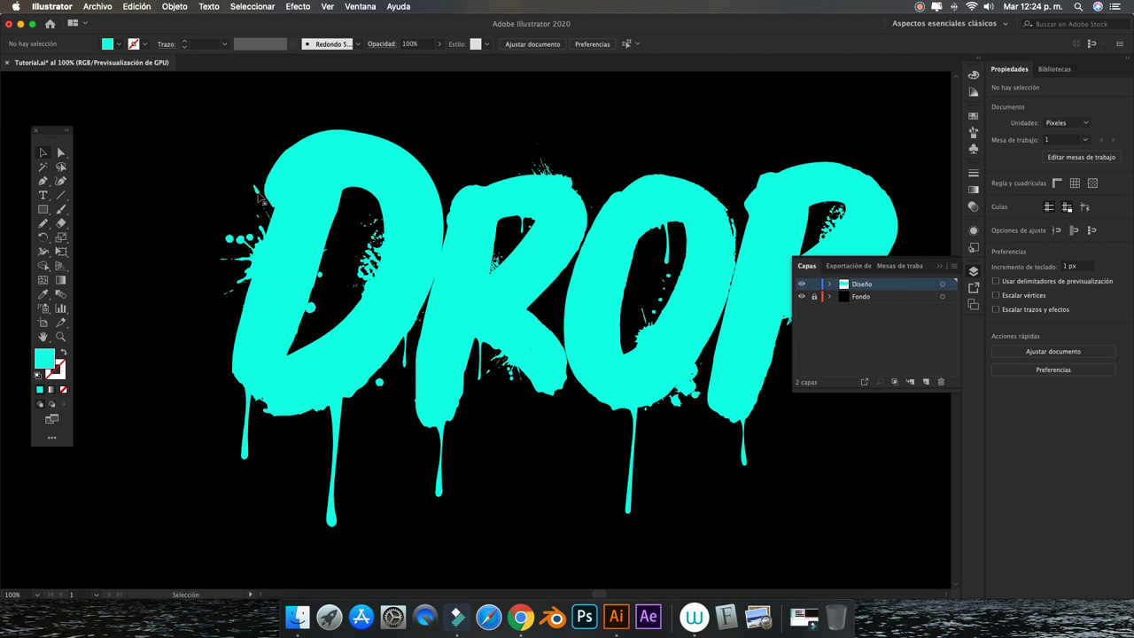
pyautogui.doubleClick(259, 196)
pyautogui.doubleClick(260, 197)
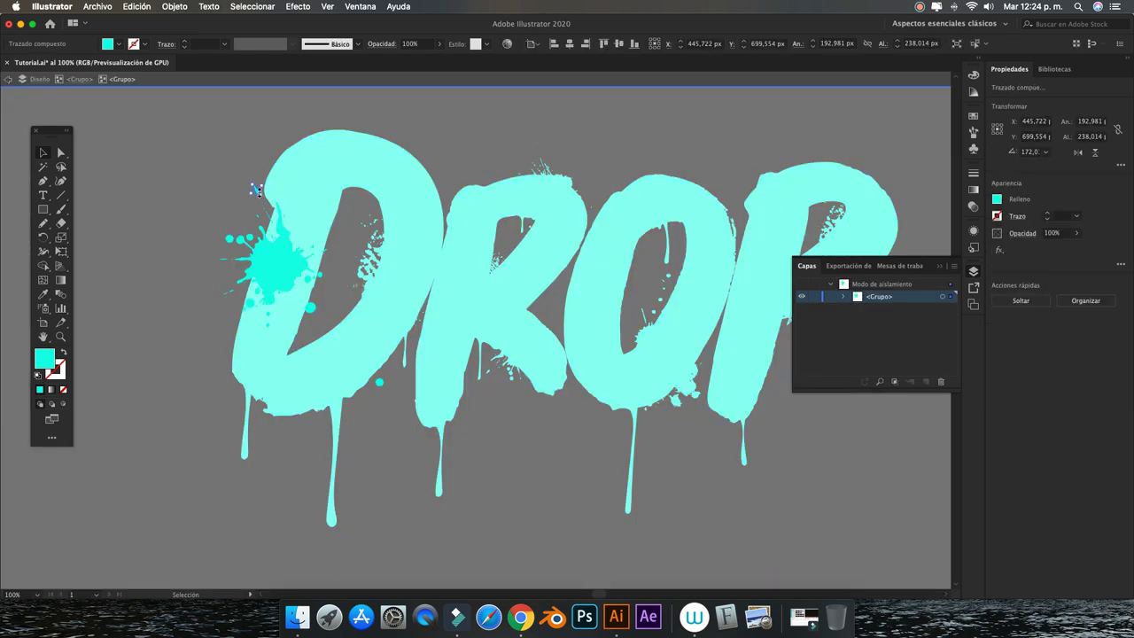
pyautogui.hotkey('ctrl', 'c')
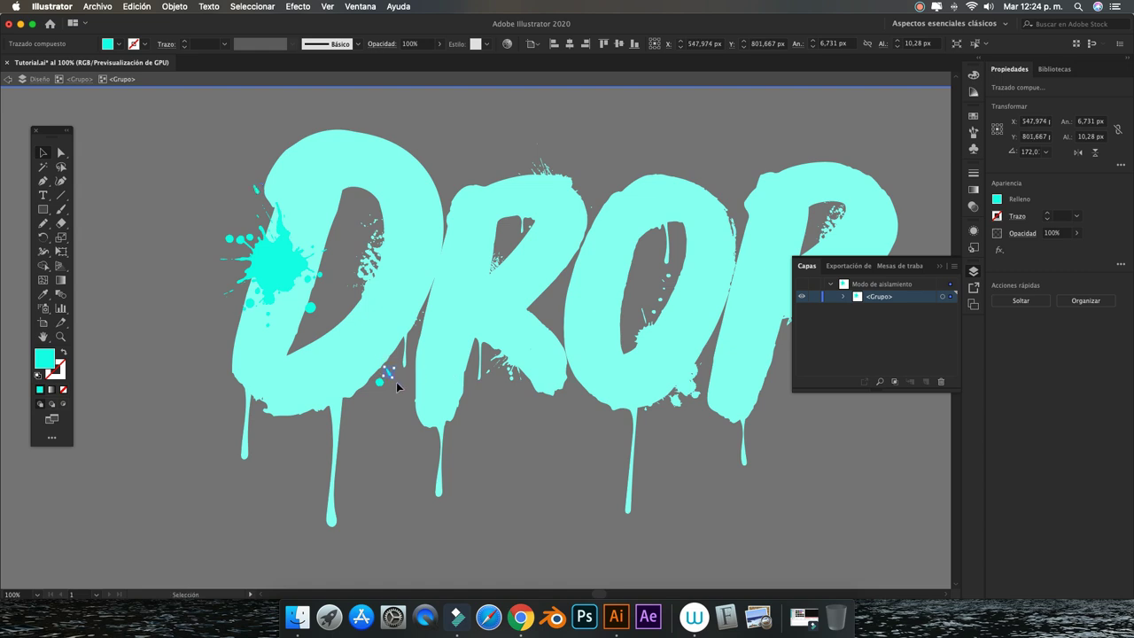
pyautogui.click(388, 373)
pyautogui.press('Escape')
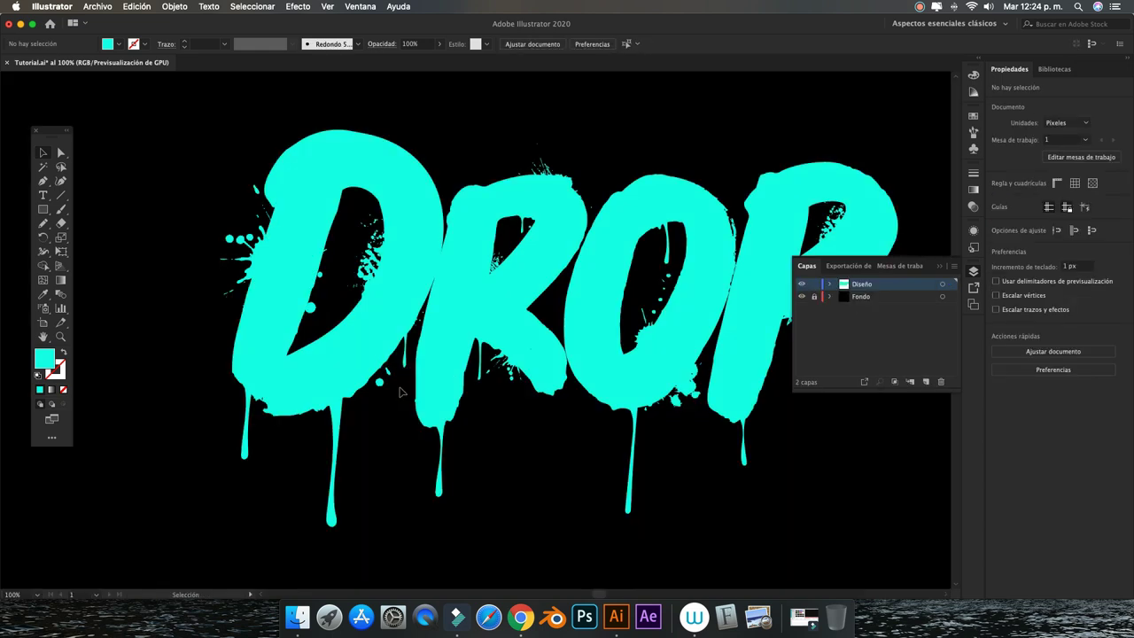
# Zoom out to show the whole artboard and open the File menu for exporting.
pyautogui.hscroll(5, 471, 334)
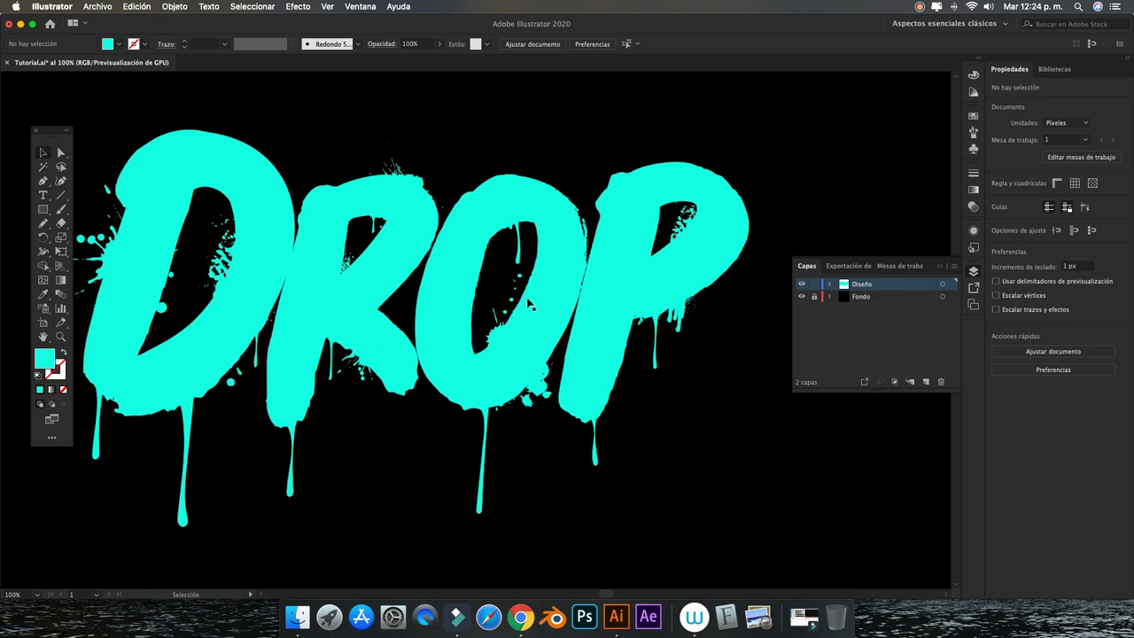
pyautogui.scroll(-2, 528, 303)
pyautogui.scroll(-1, 528, 304)
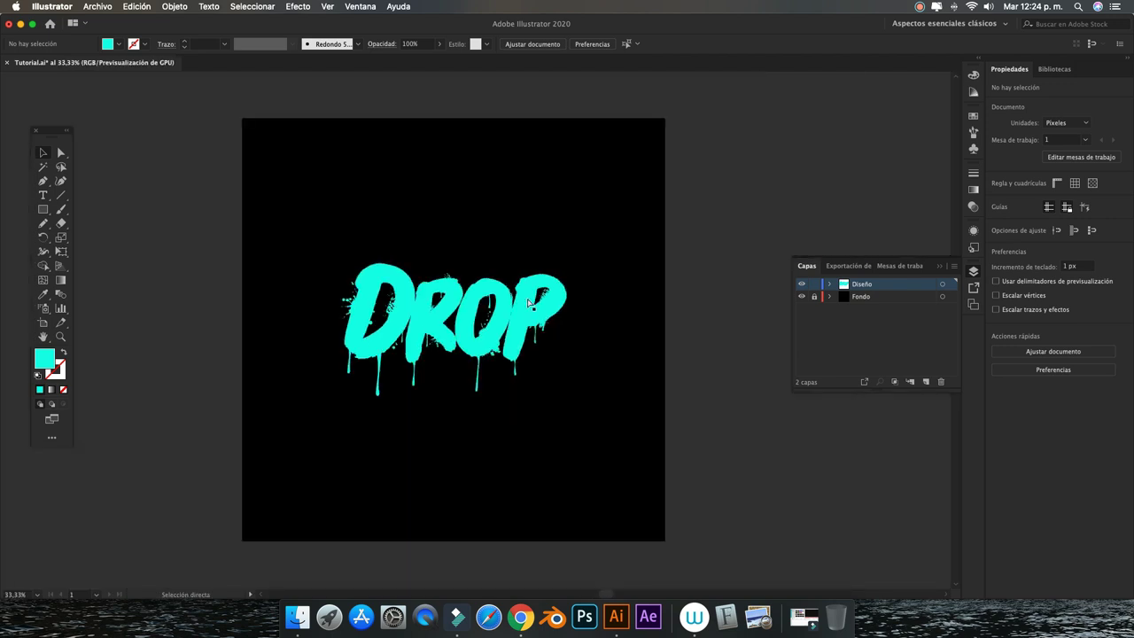
pyautogui.scroll(1, 528, 304)
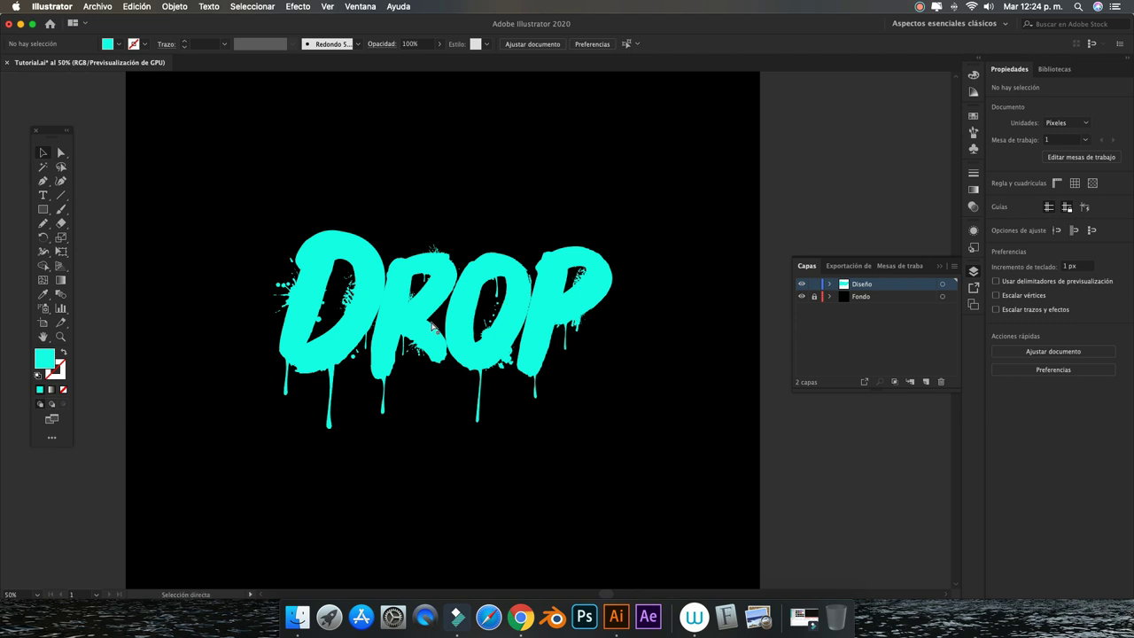
pyautogui.press('super+minus')
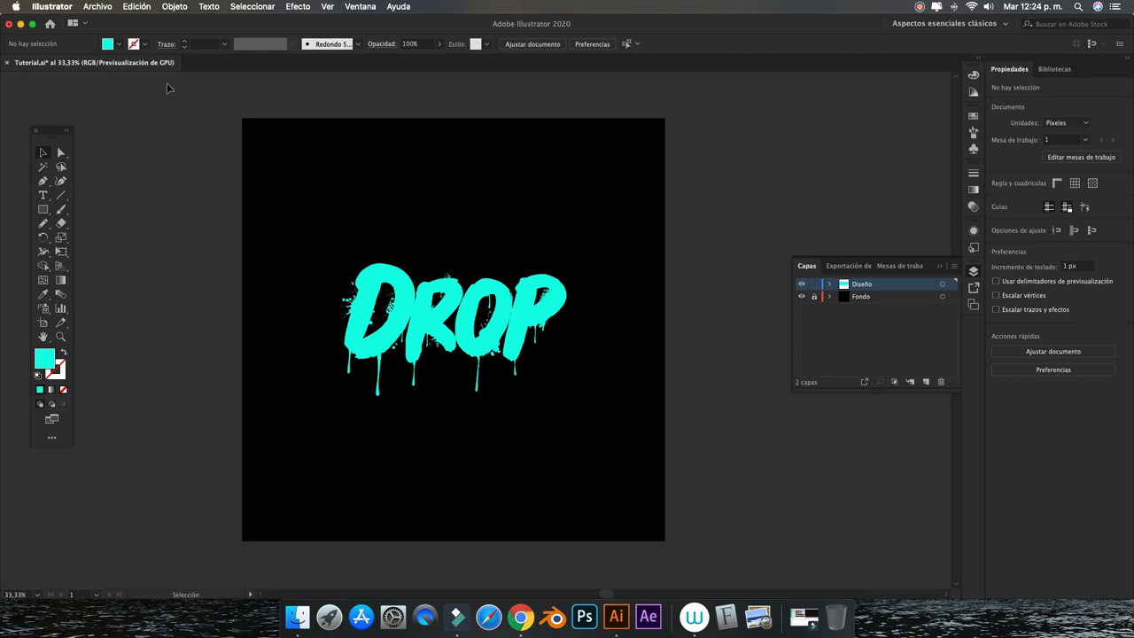
pyautogui.click(96, 6)
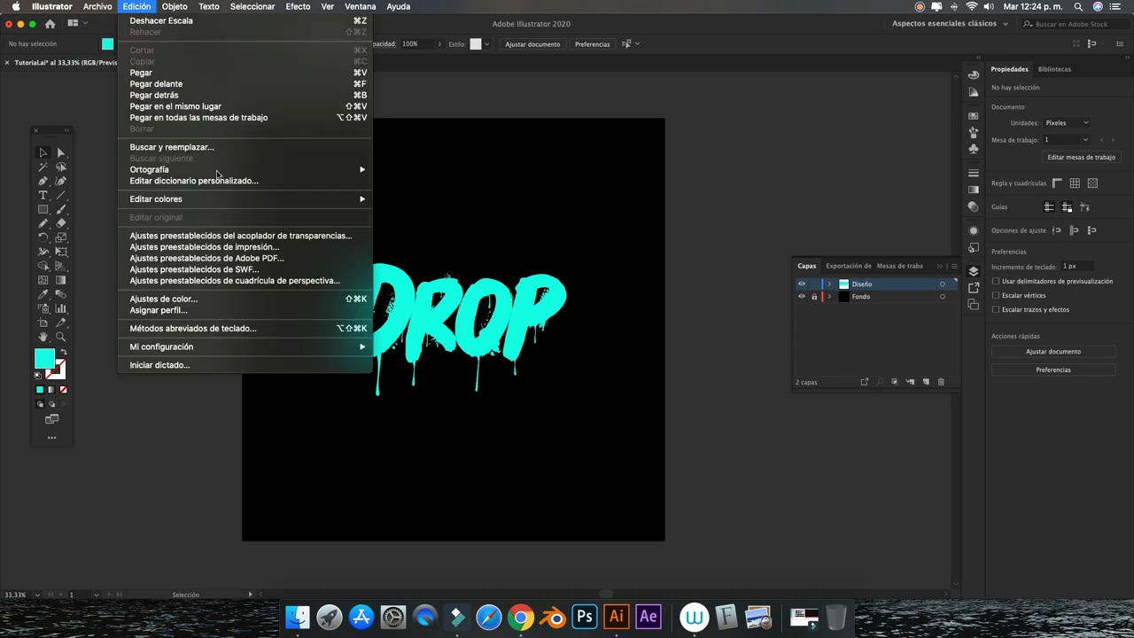
pyautogui.moveTo(160, 199)
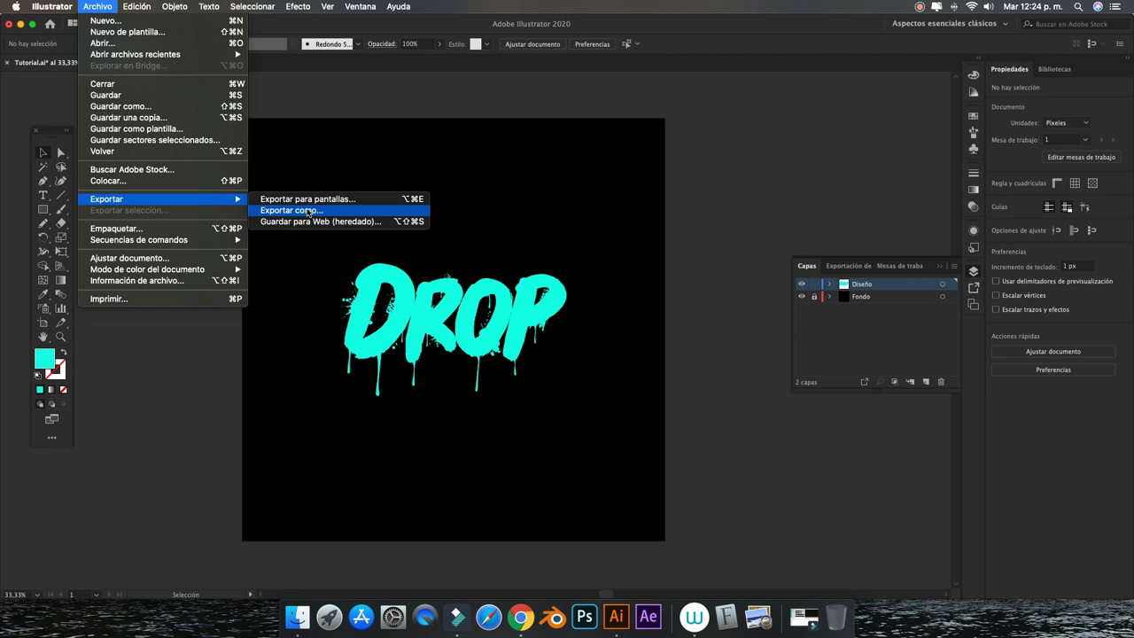
# Export the artboard as a 1x PNG via Export for Screens, overwriting Mesa de trabajo 1.png.
pyautogui.click(309, 211)
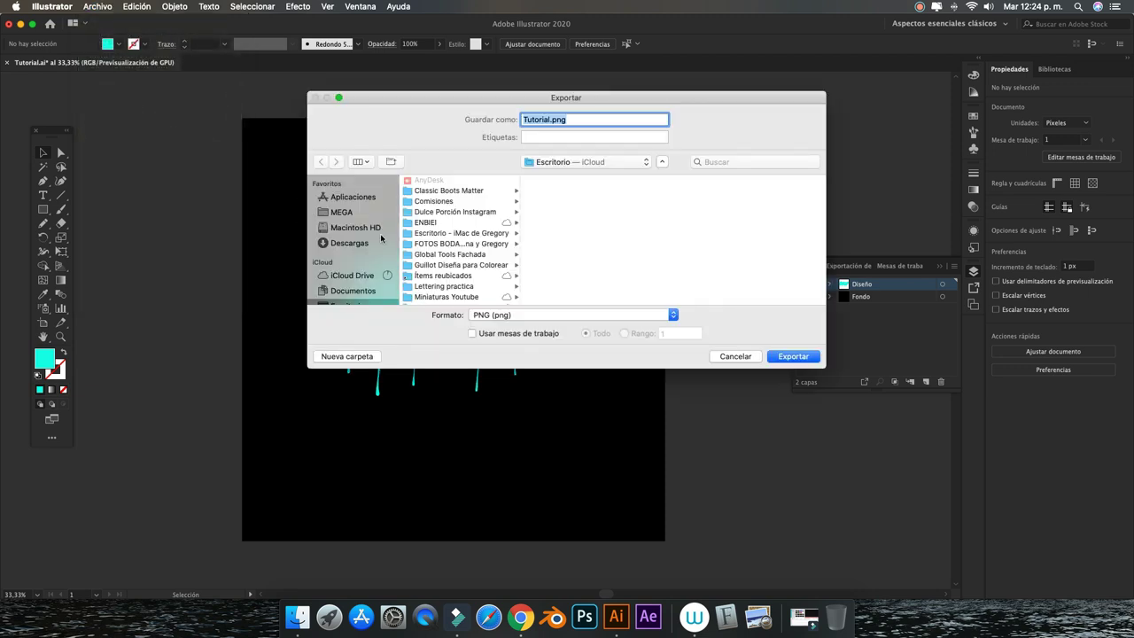
pyautogui.click(572, 122)
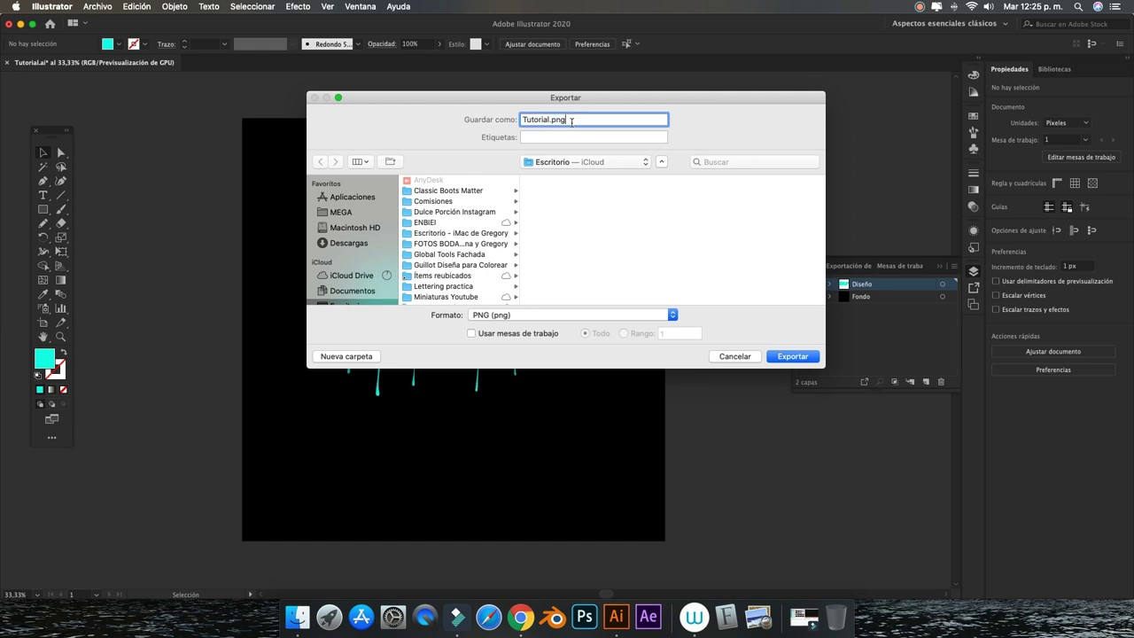
pyautogui.click(733, 356)
pyautogui.click(103, 6)
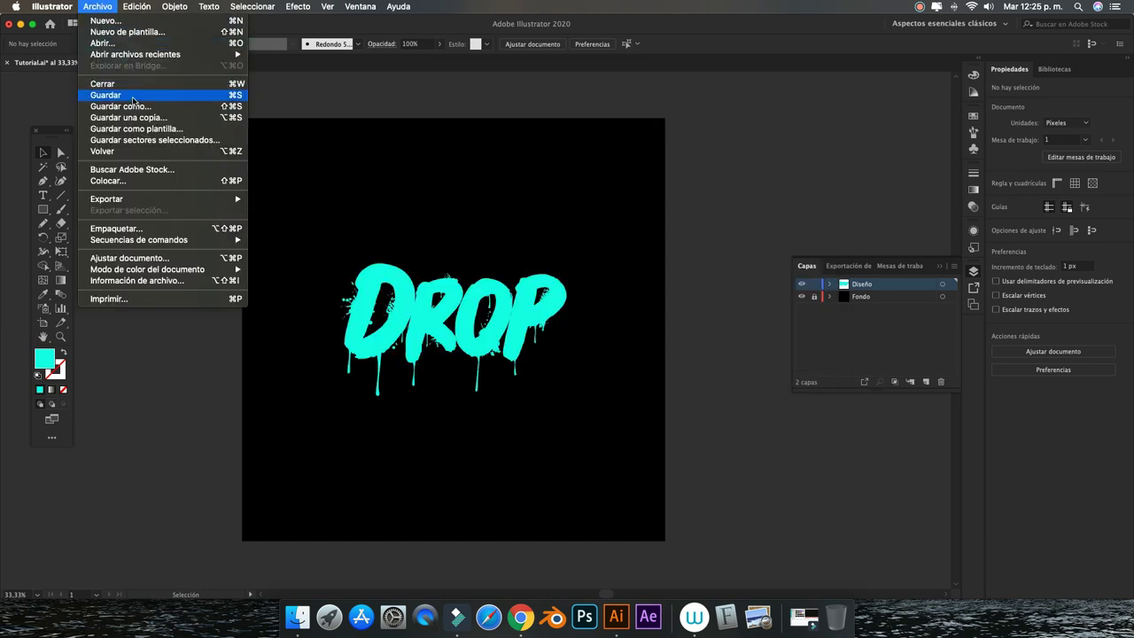
pyautogui.moveTo(107, 198)
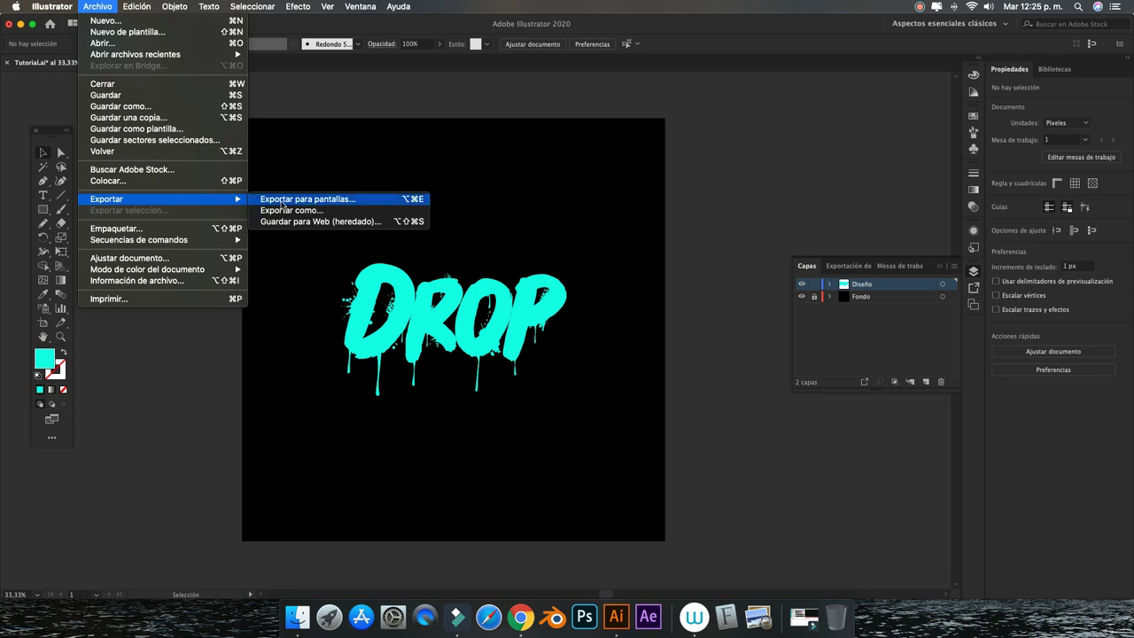
pyautogui.click(280, 201)
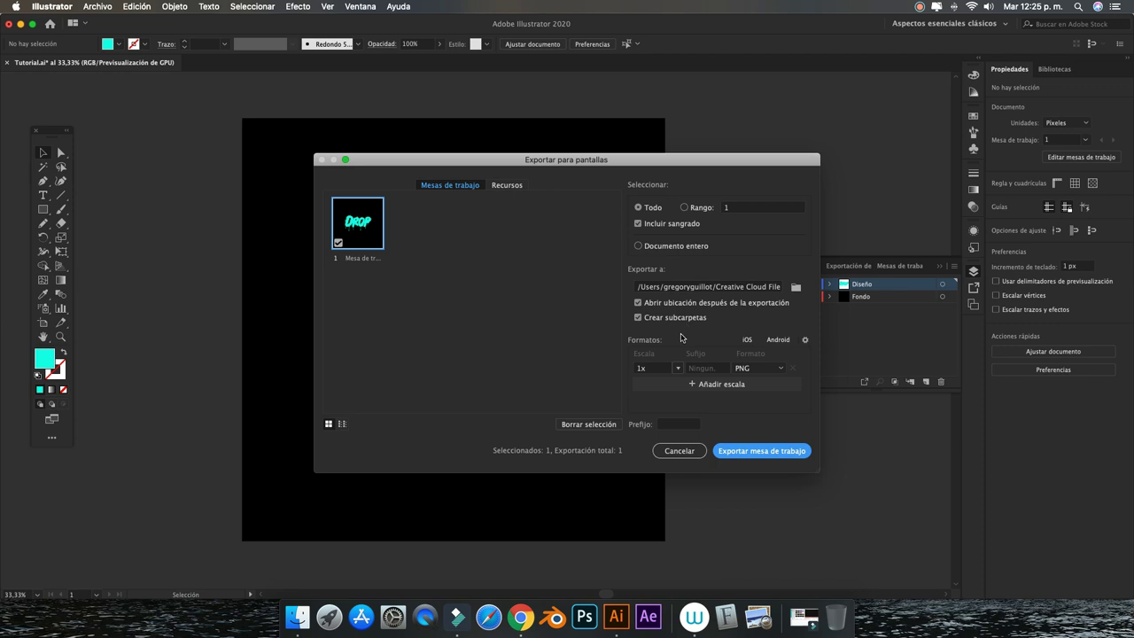
pyautogui.click(754, 453)
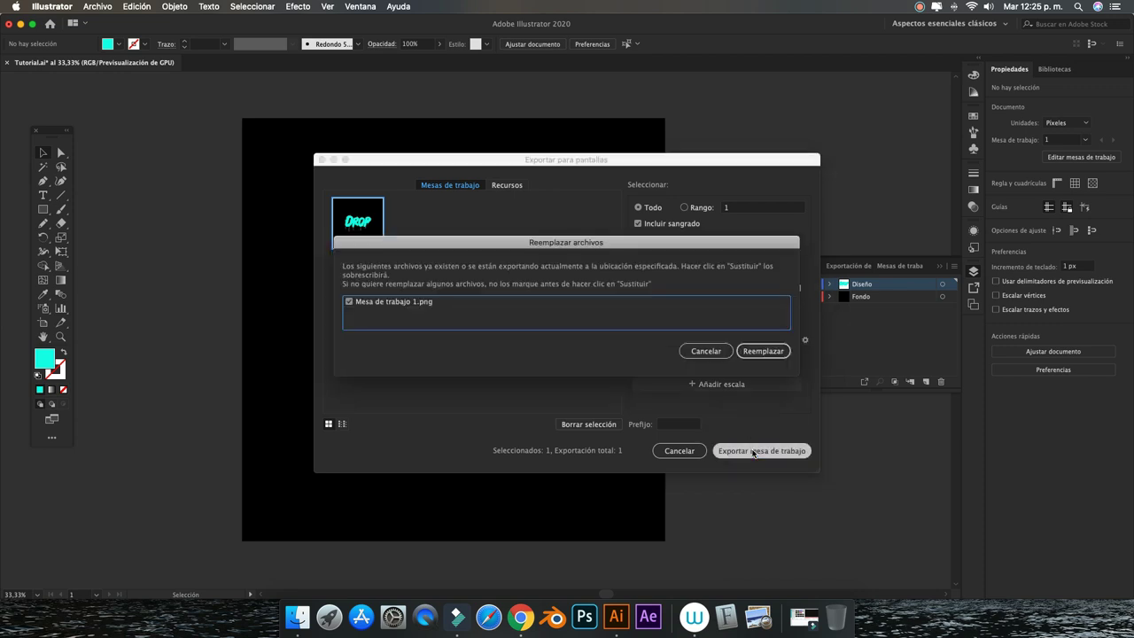
pyautogui.click(752, 352)
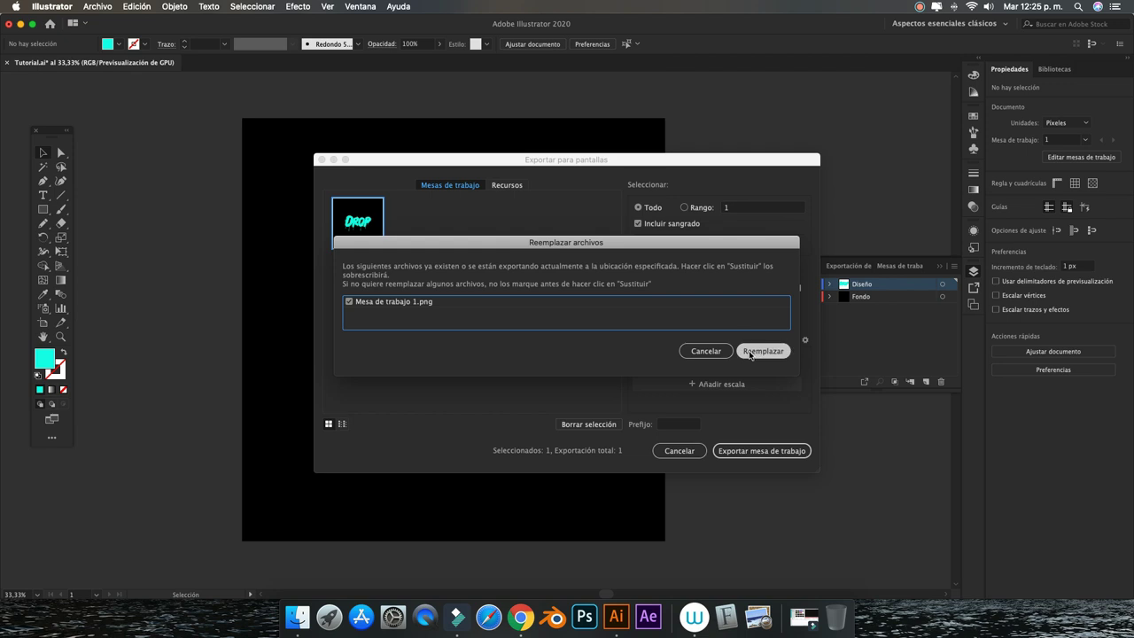
pyautogui.click(752, 352)
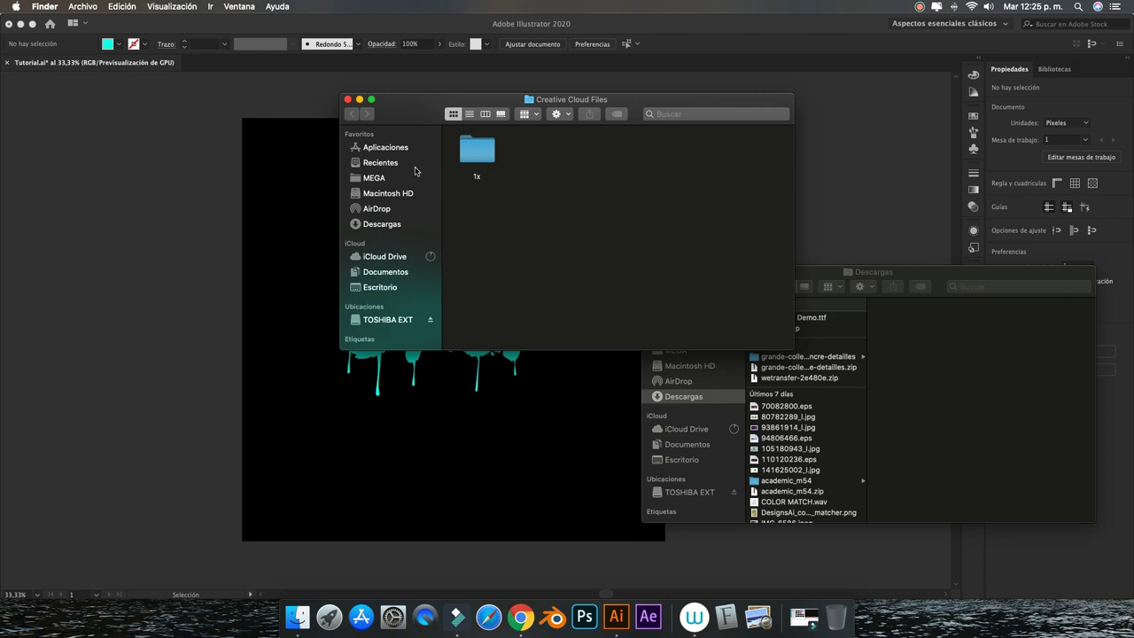
pyautogui.click(347, 99)
pyautogui.click(571, 115)
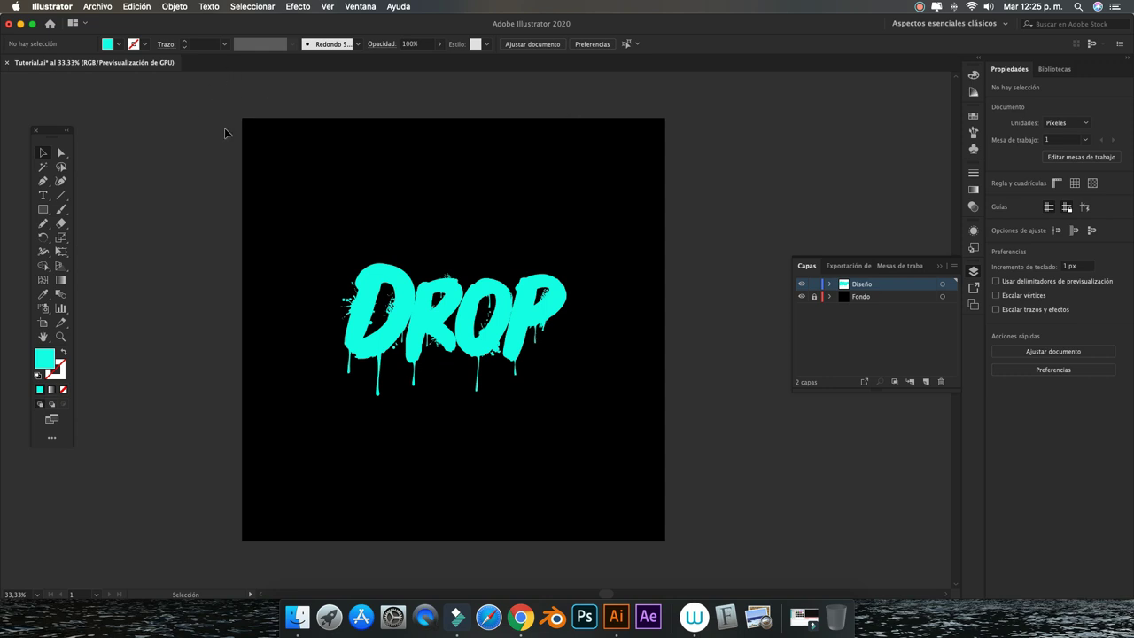
# Set the output format to PNG-8 in the legacy Save for Web dialog.
pyautogui.click(99, 6)
pyautogui.moveTo(106, 198)
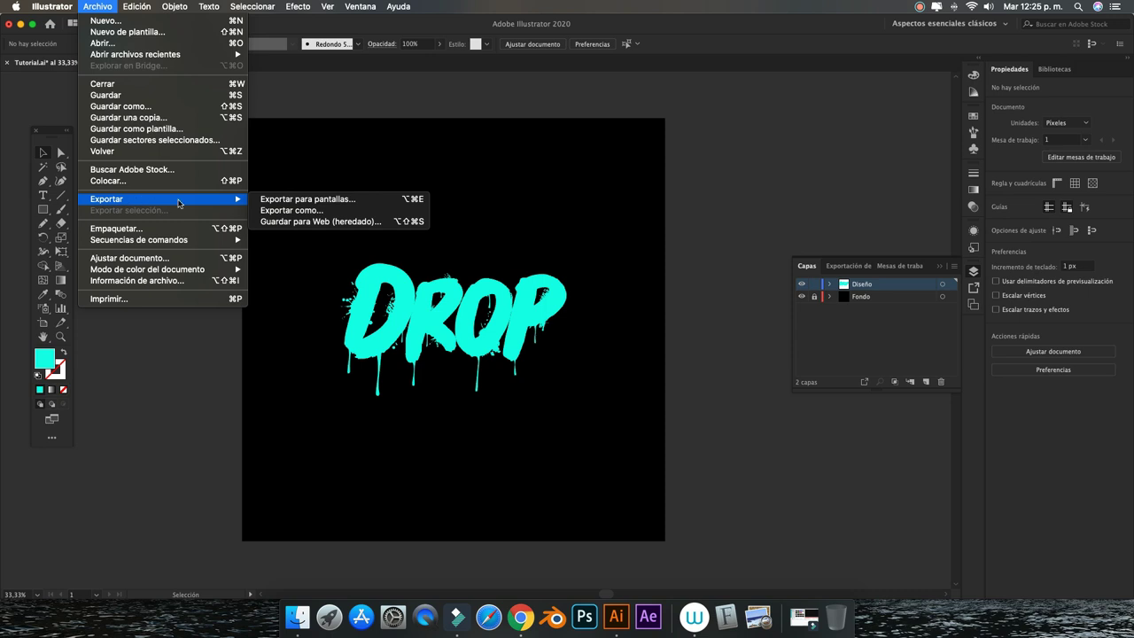
pyautogui.click(289, 222)
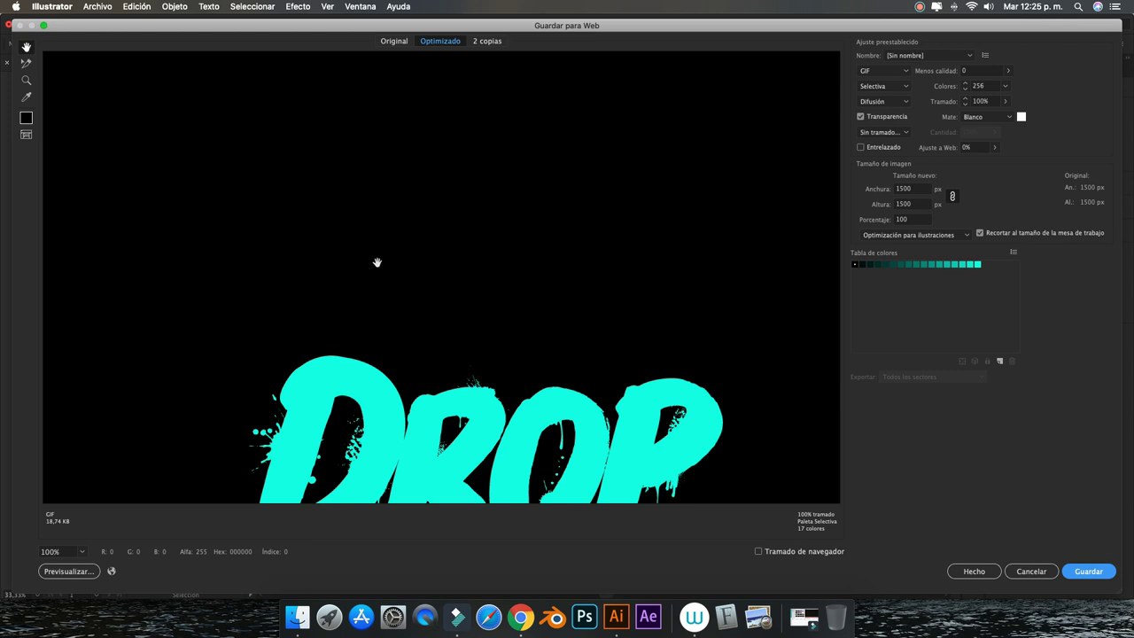
pyautogui.click(884, 72)
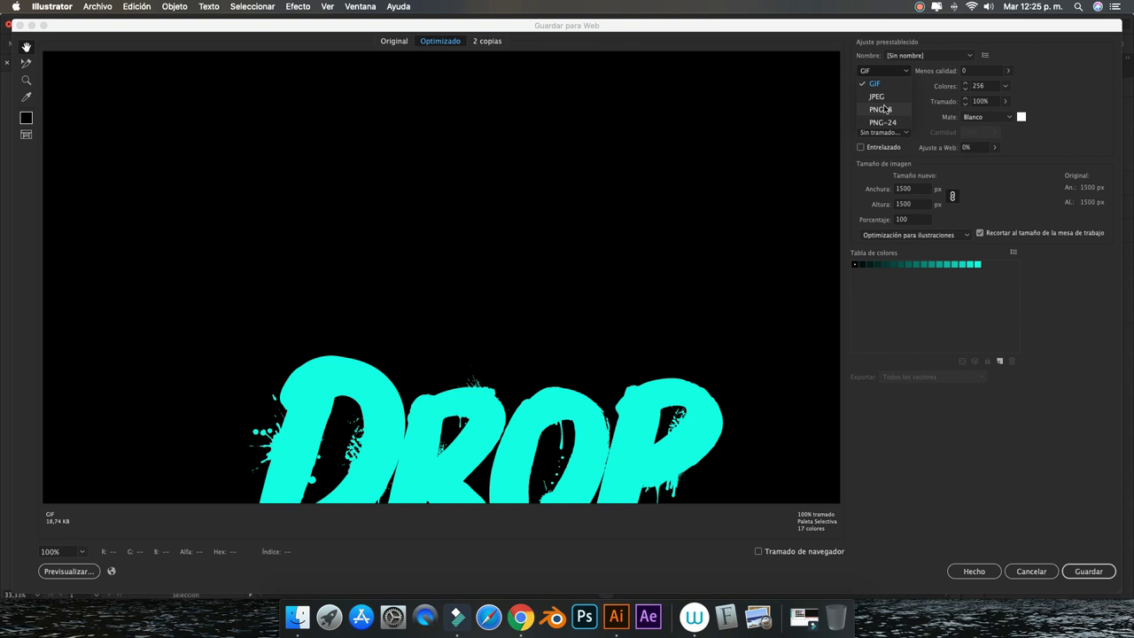
pyautogui.click(885, 108)
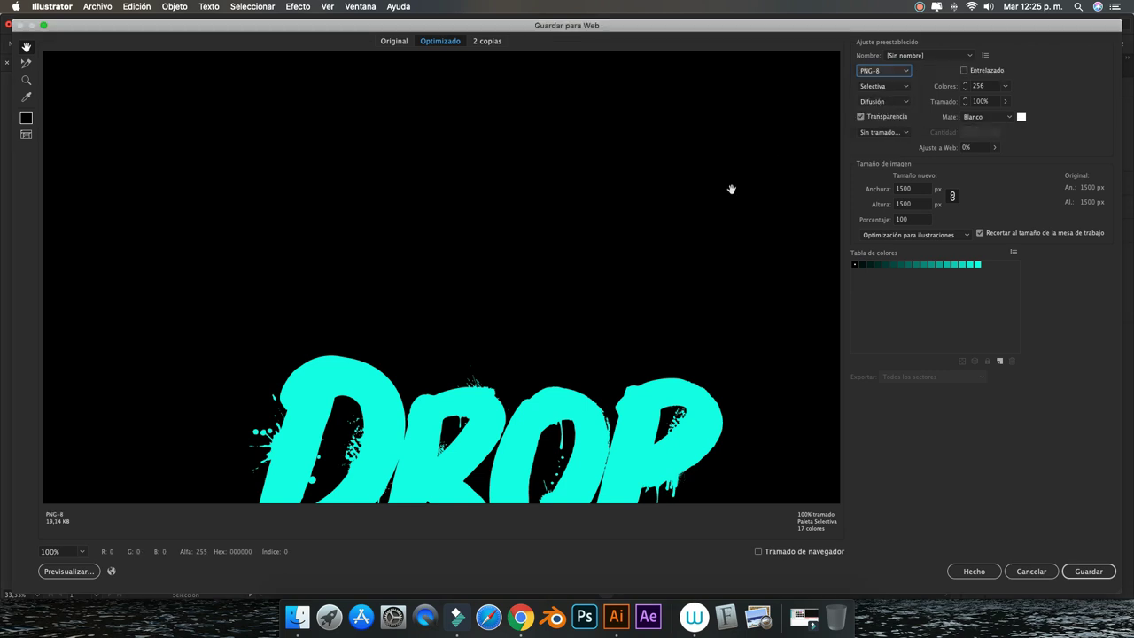
pyautogui.click(966, 57)
pyautogui.click(1046, 80)
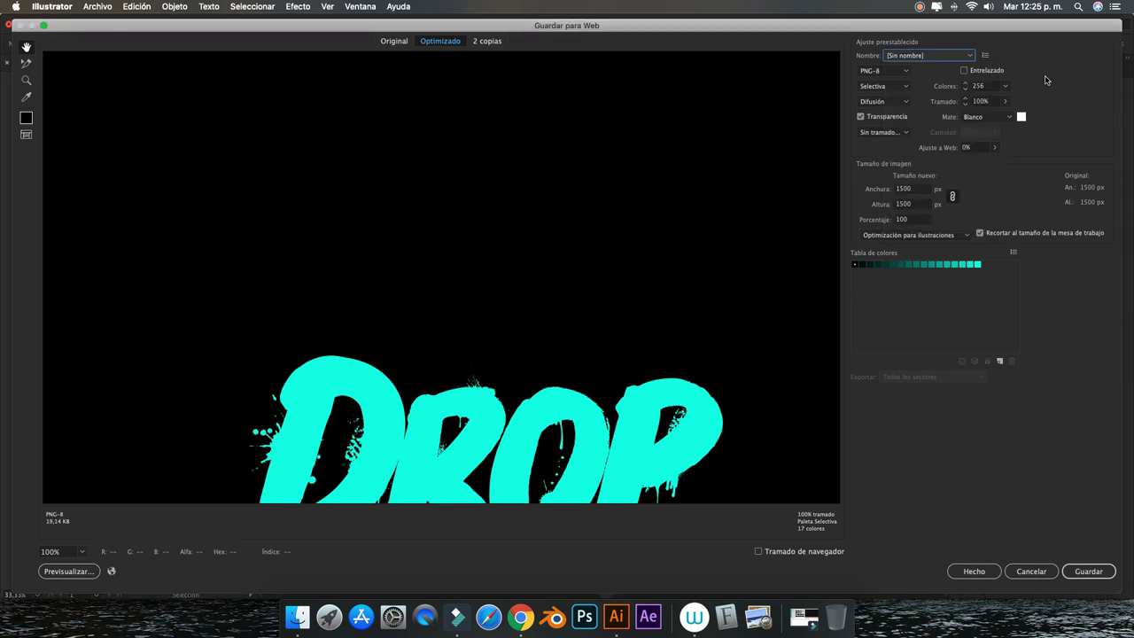
# Save the 1500 × 1500 px PNG-8 as Tutorial 1 on the Escritorio (desktop).
pyautogui.click(1089, 574)
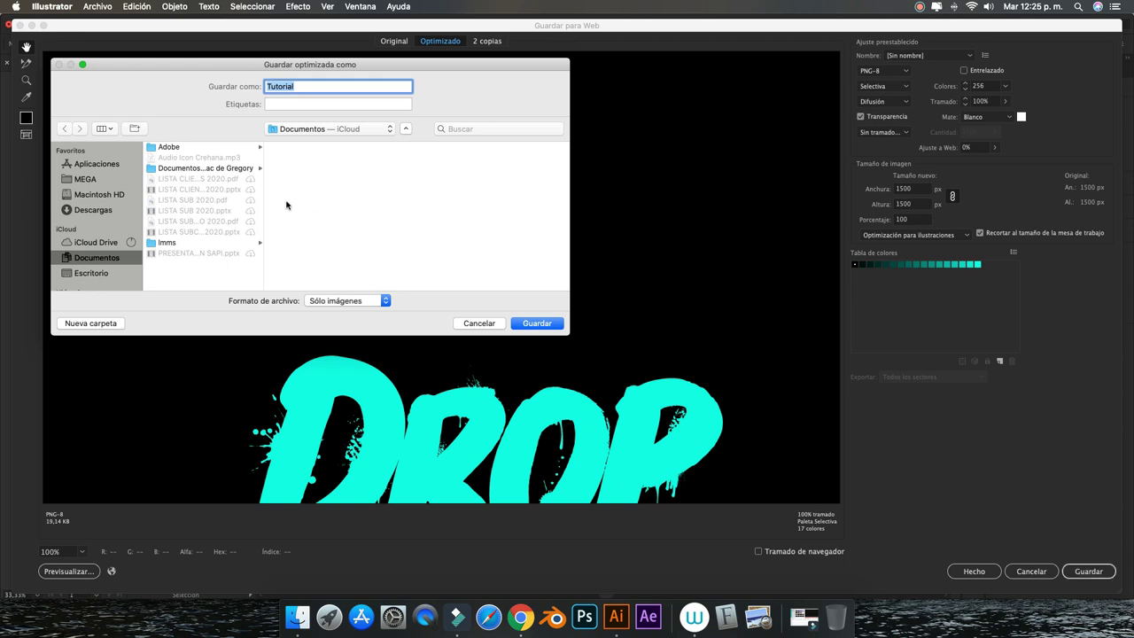
pyautogui.click(295, 86)
pyautogui.write('1')
pyautogui.click(88, 273)
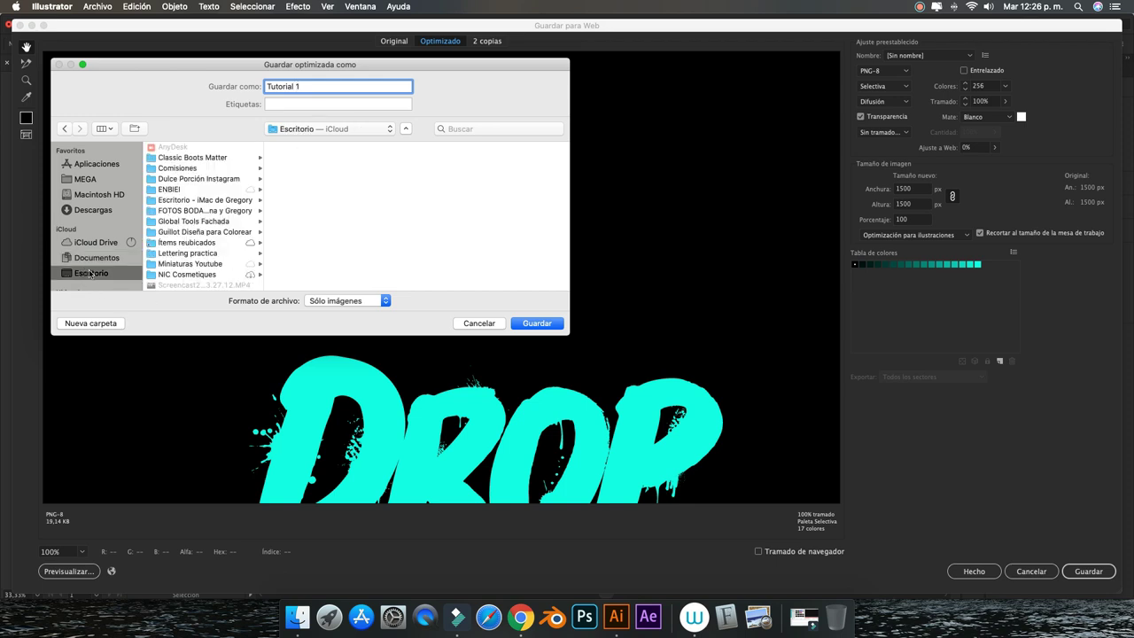
pyautogui.click(534, 322)
pyautogui.press('Escape')
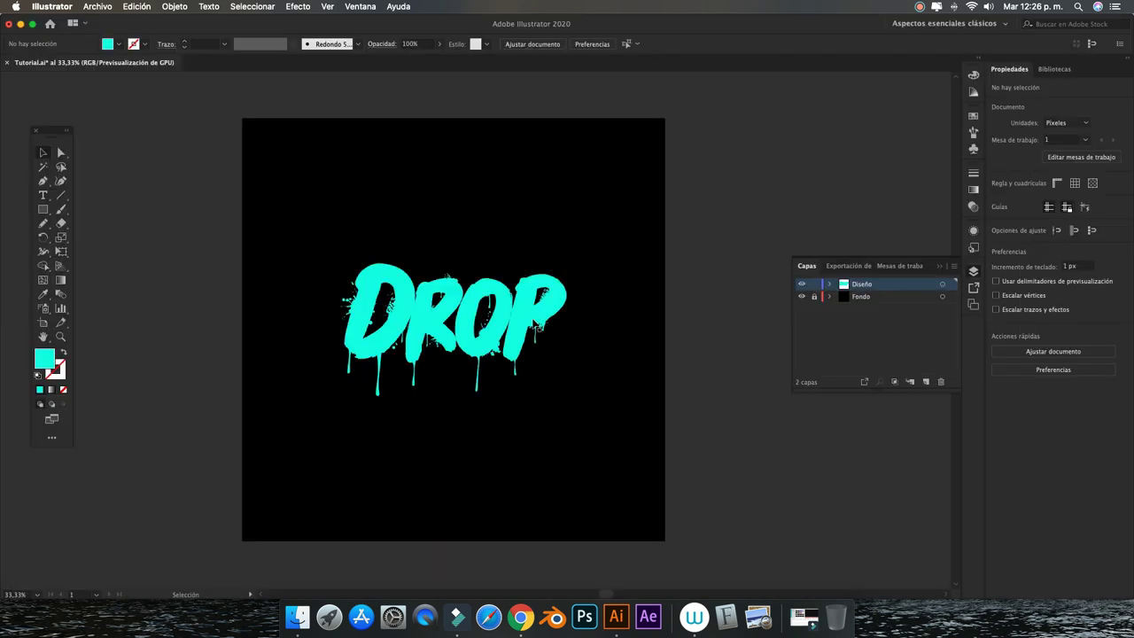
pyautogui.click(298, 616)
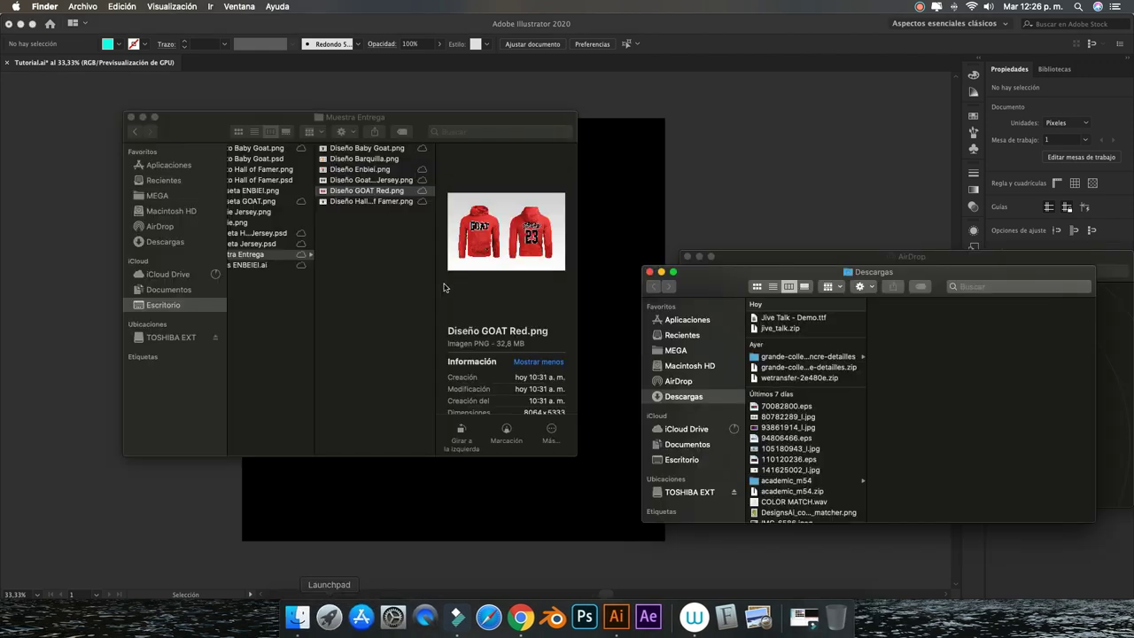
pyautogui.click(165, 308)
pyautogui.click(165, 307)
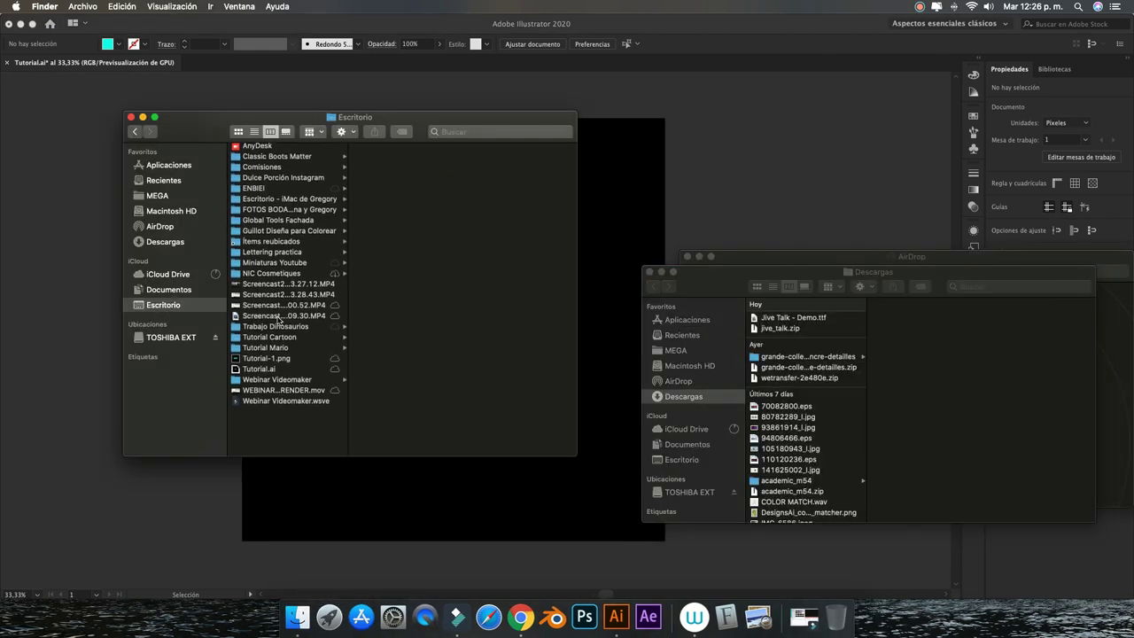
pyautogui.click(271, 361)
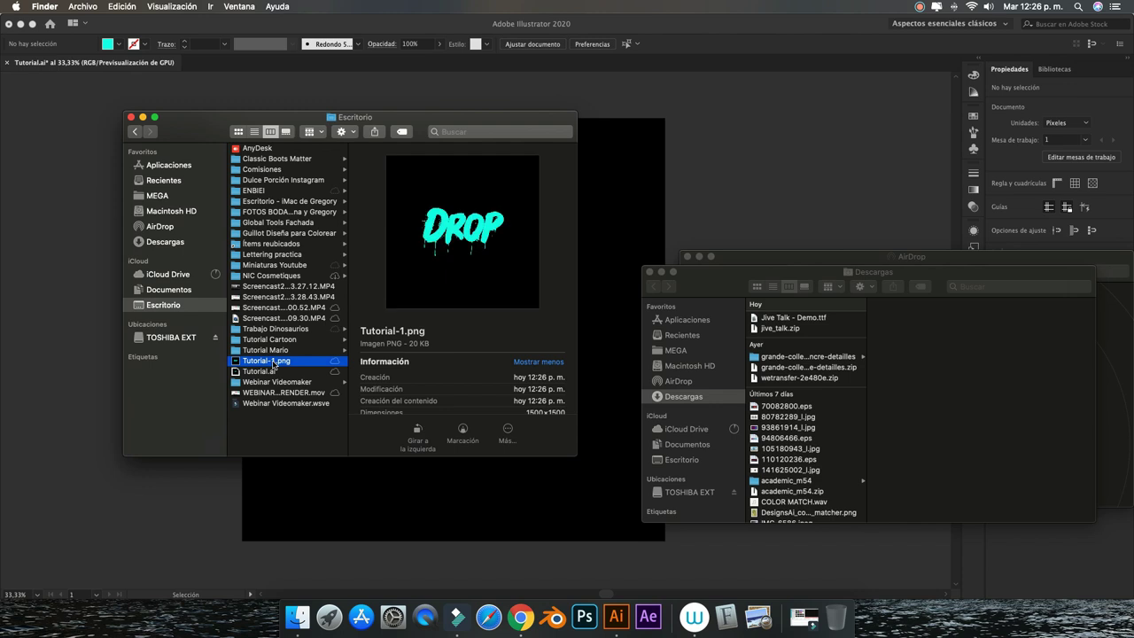
pyautogui.doubleClick(272, 361)
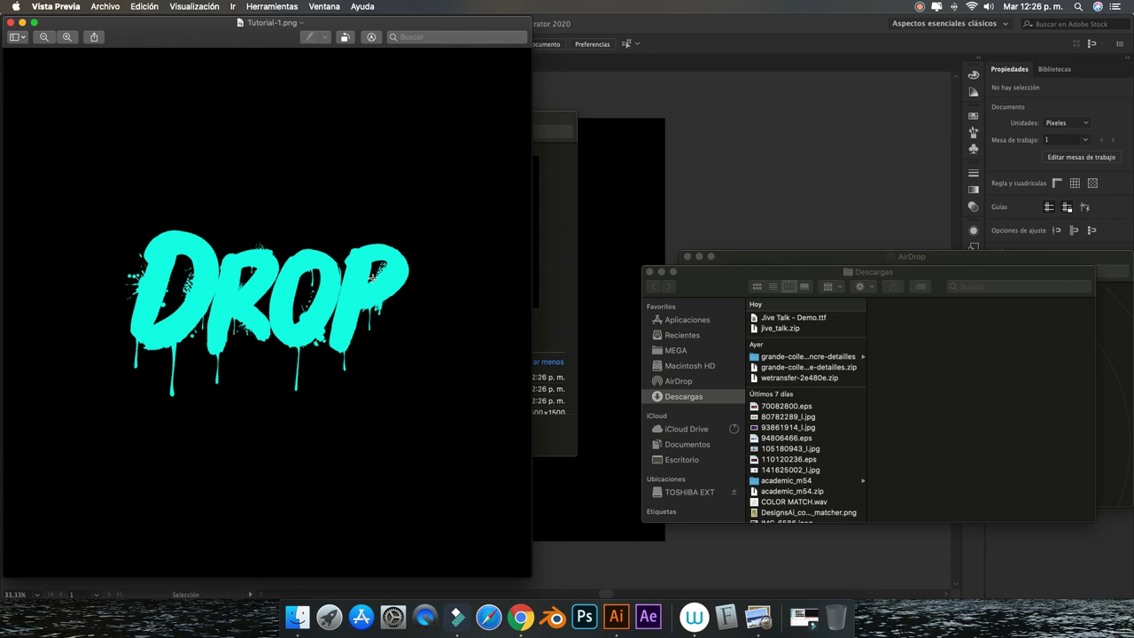
pyautogui.click(10, 23)
pyautogui.click(122, 99)
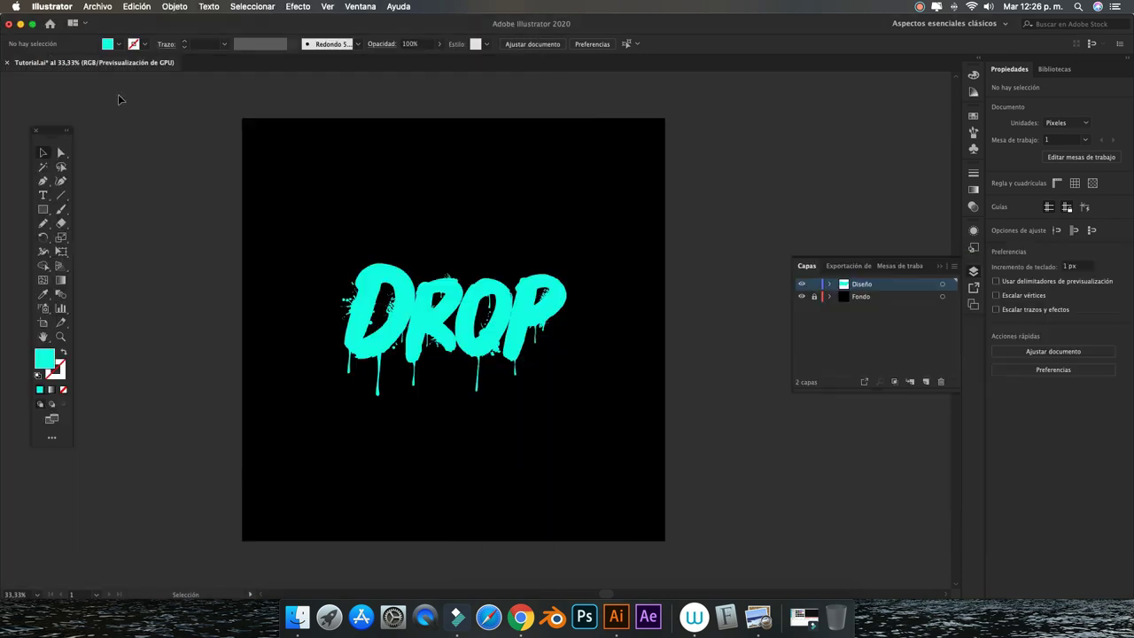
pyautogui.click(97, 7)
pyautogui.moveTo(106, 198)
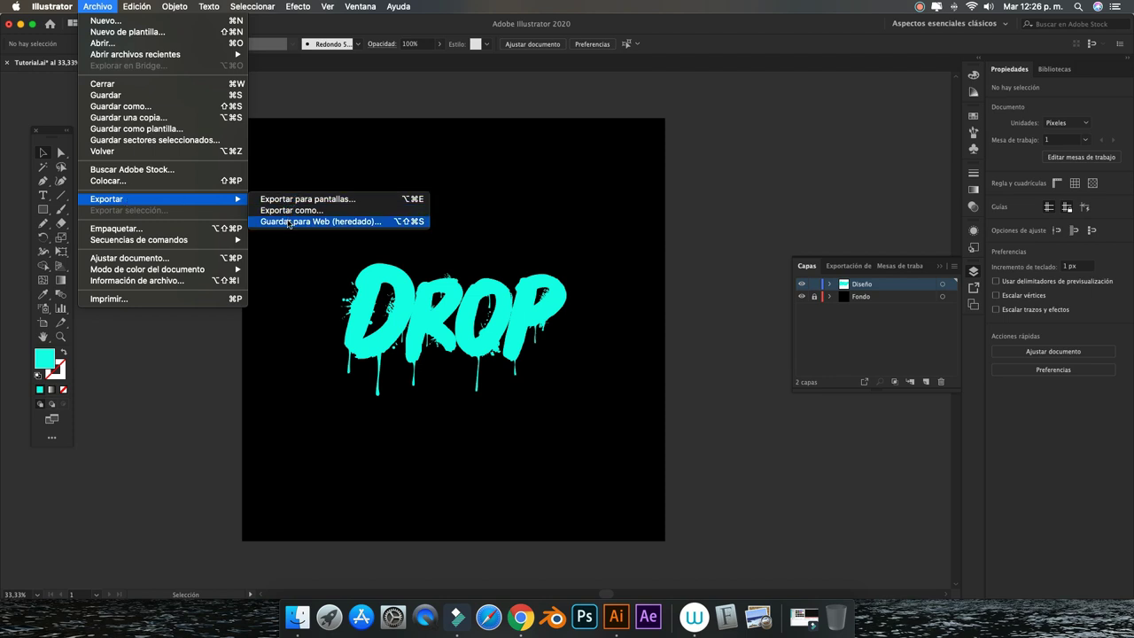
pyautogui.click(350, 116)
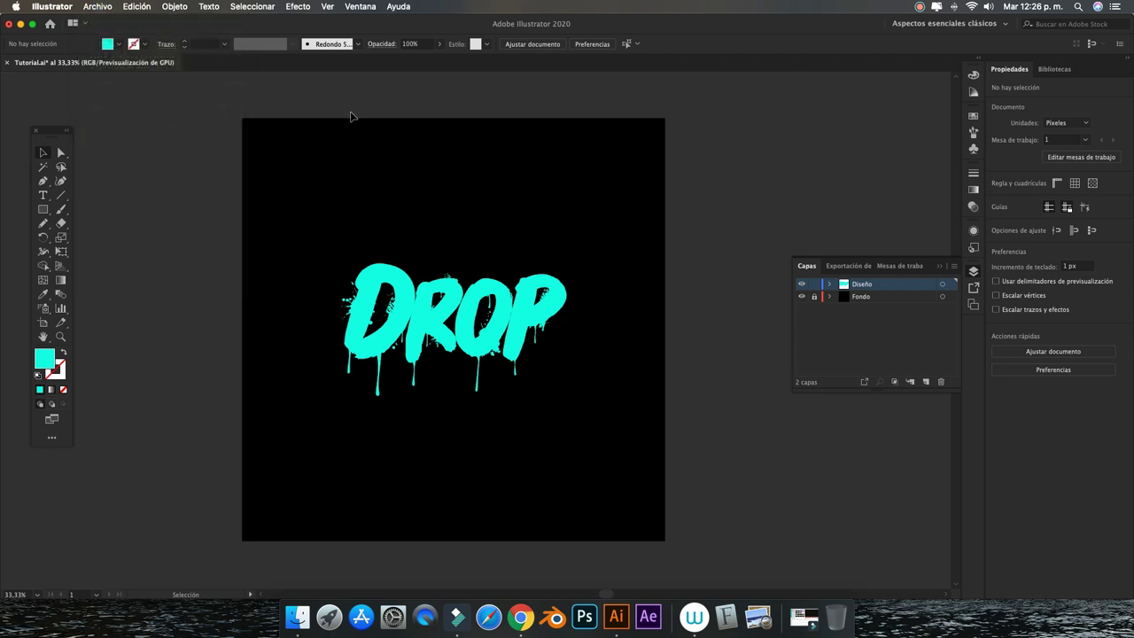